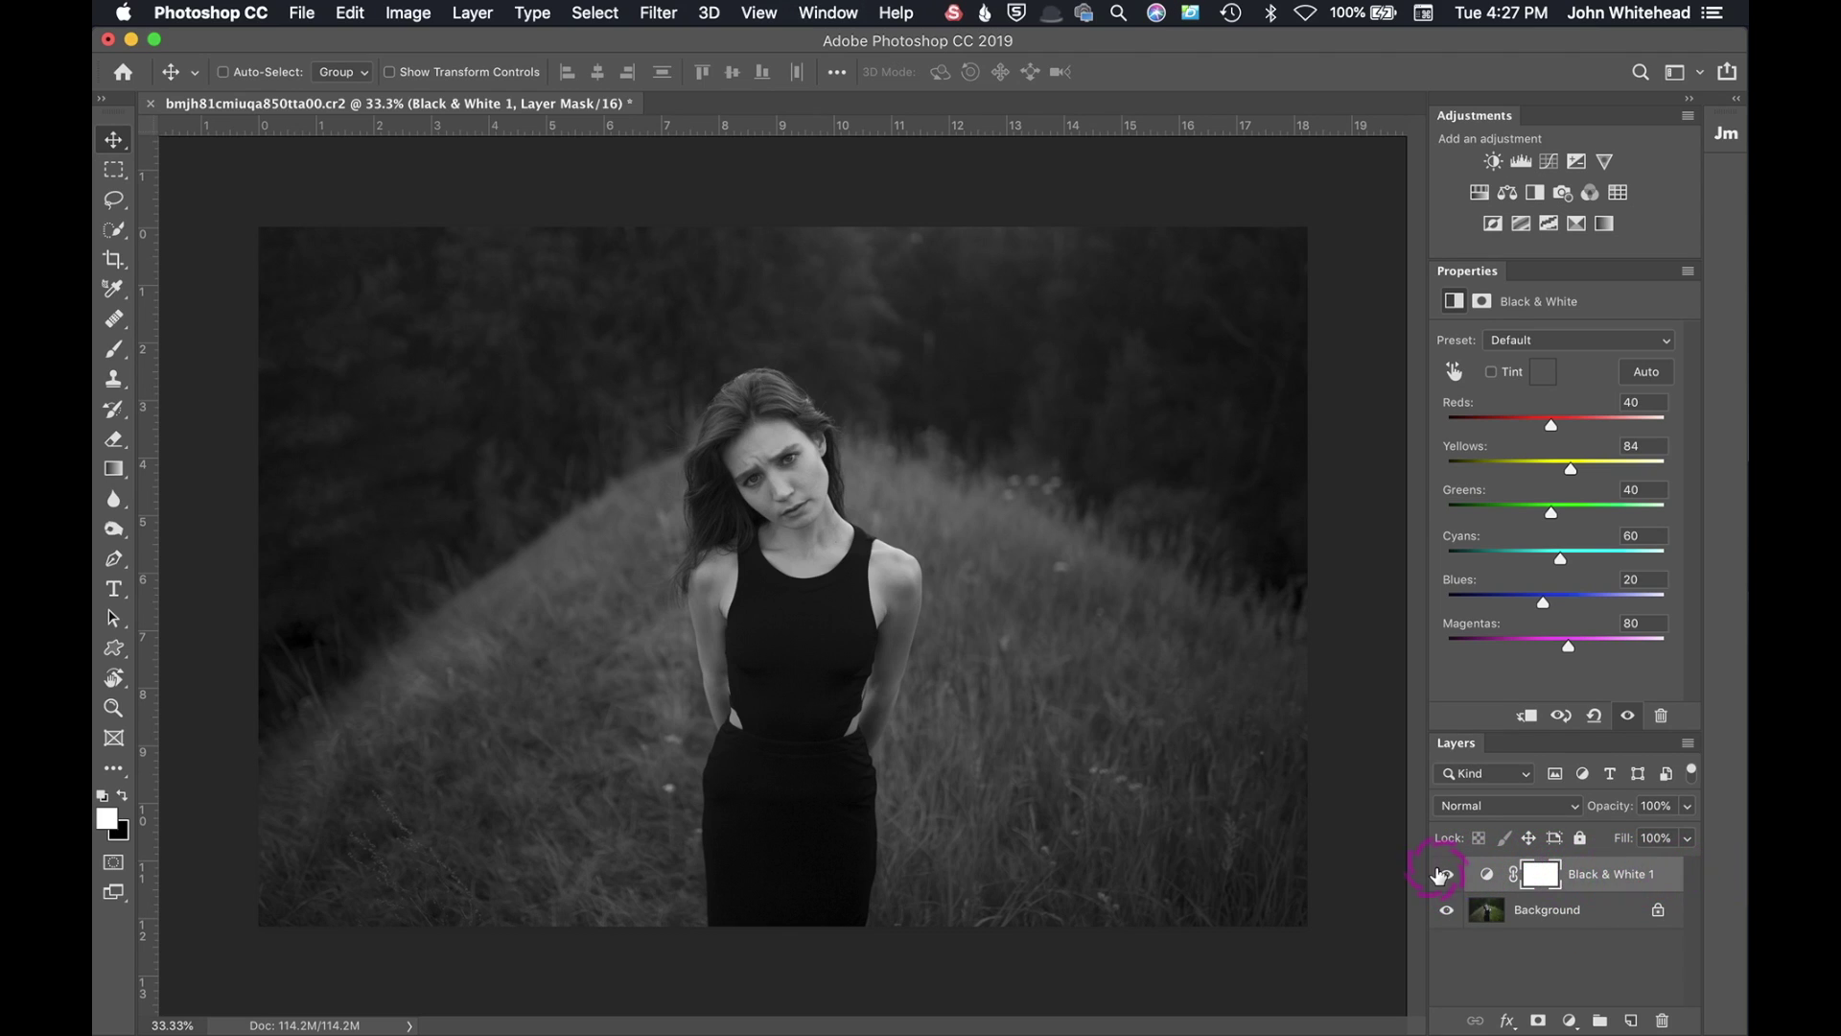
Add a Brightness/Contrast adjustment above the Black & White layer, with brightness 32 and contrast 1.
left_click(1449, 874)
left_click(1449, 874)
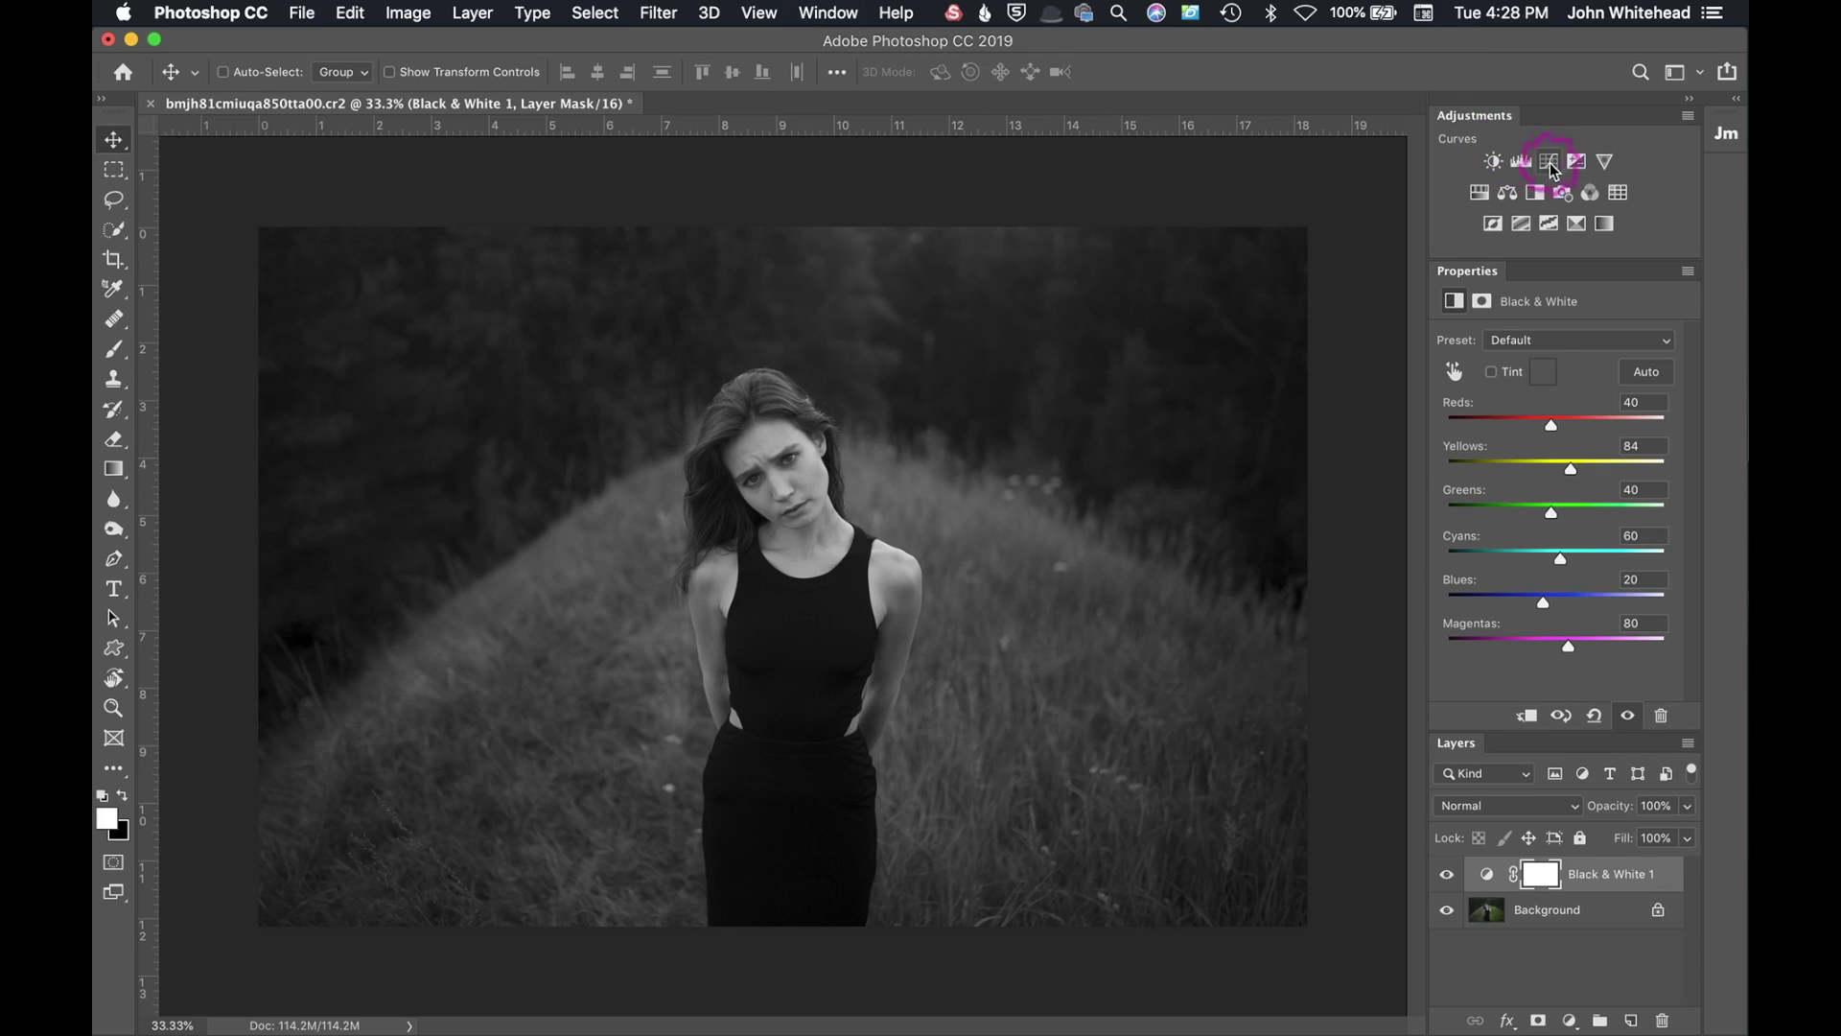
left_click(1493, 161)
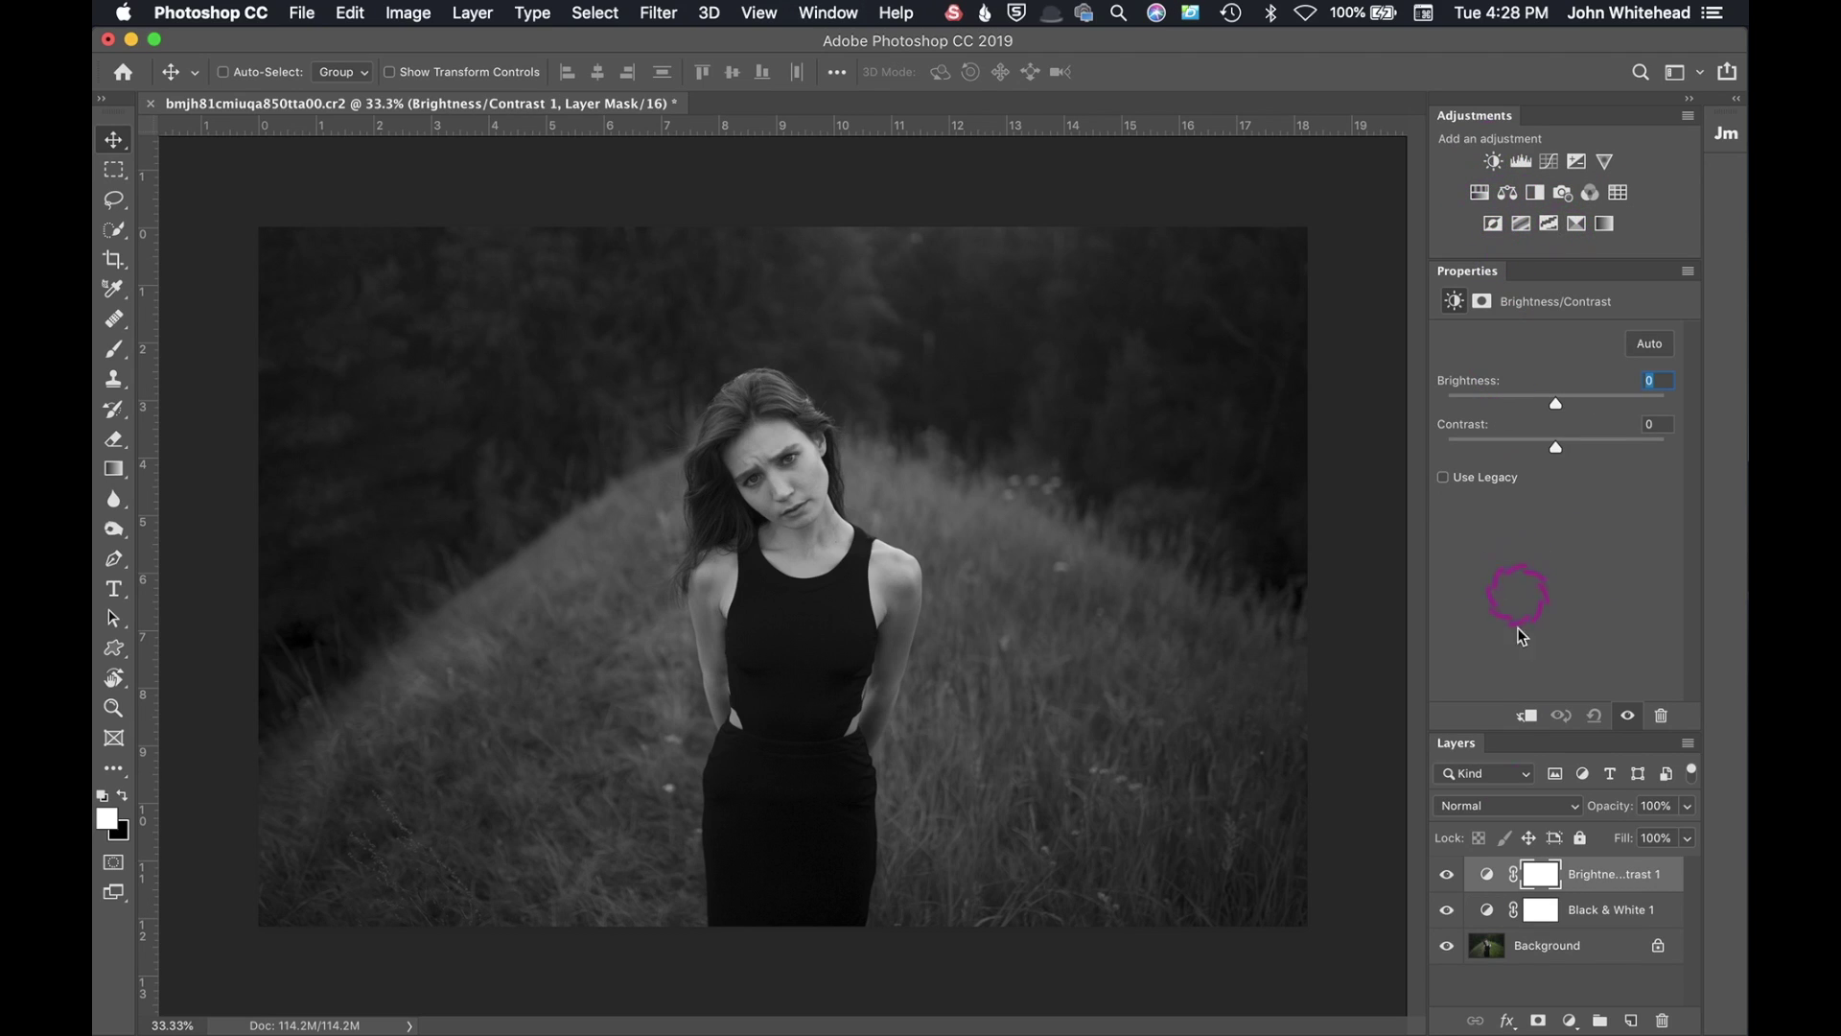
left_click(1651, 347)
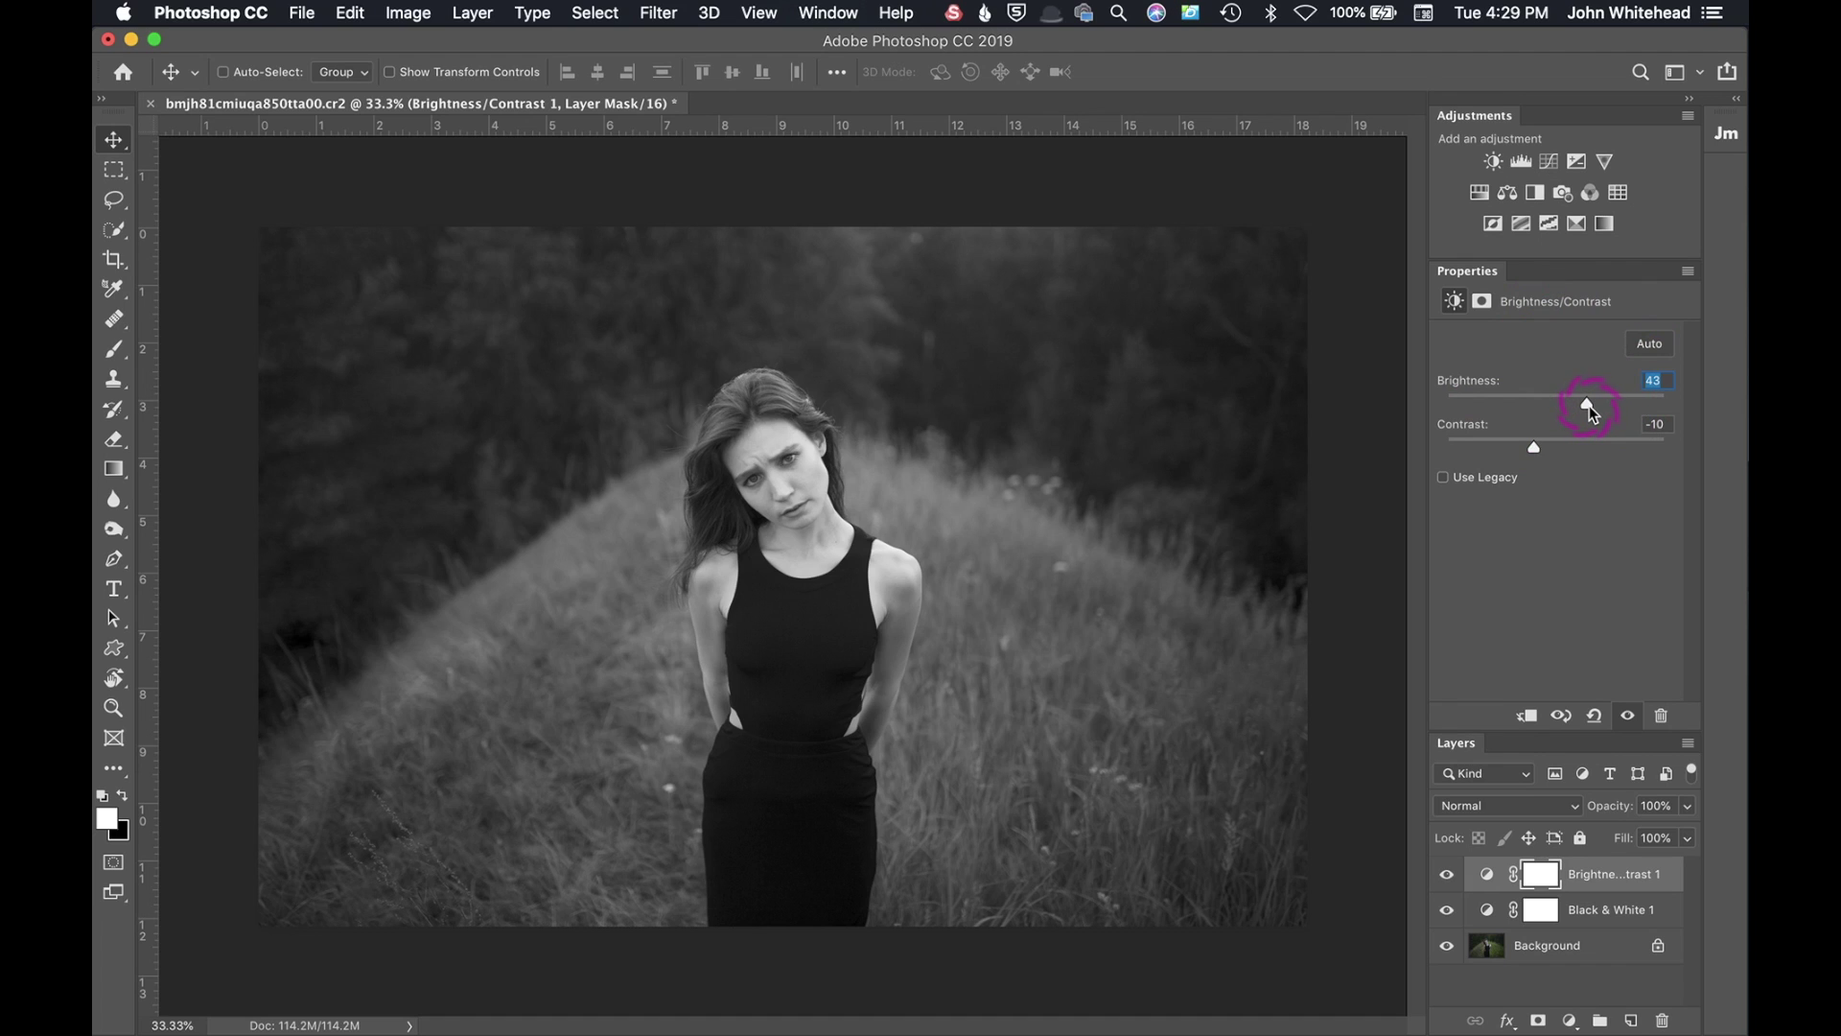
left_click_drag(1582, 407, 1578, 406)
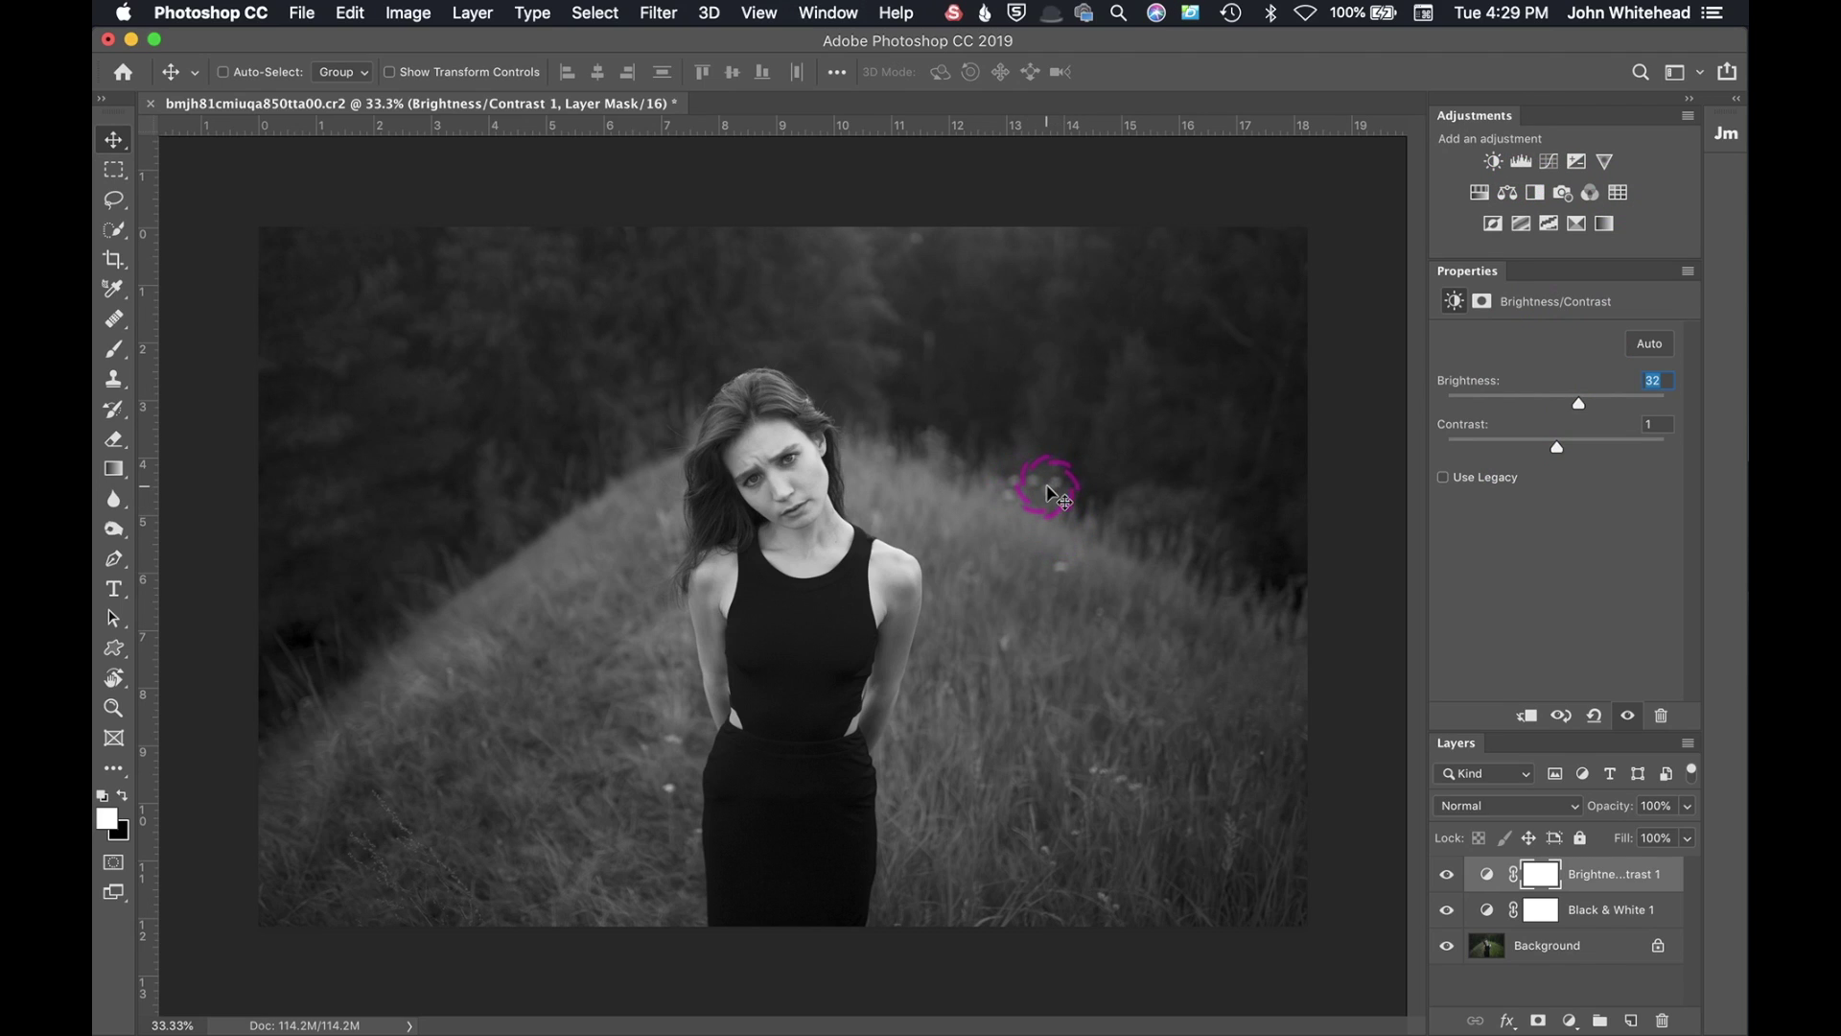
Hide the Brightness/Contrast adjustment layer and delete it.
left_click(1447, 876)
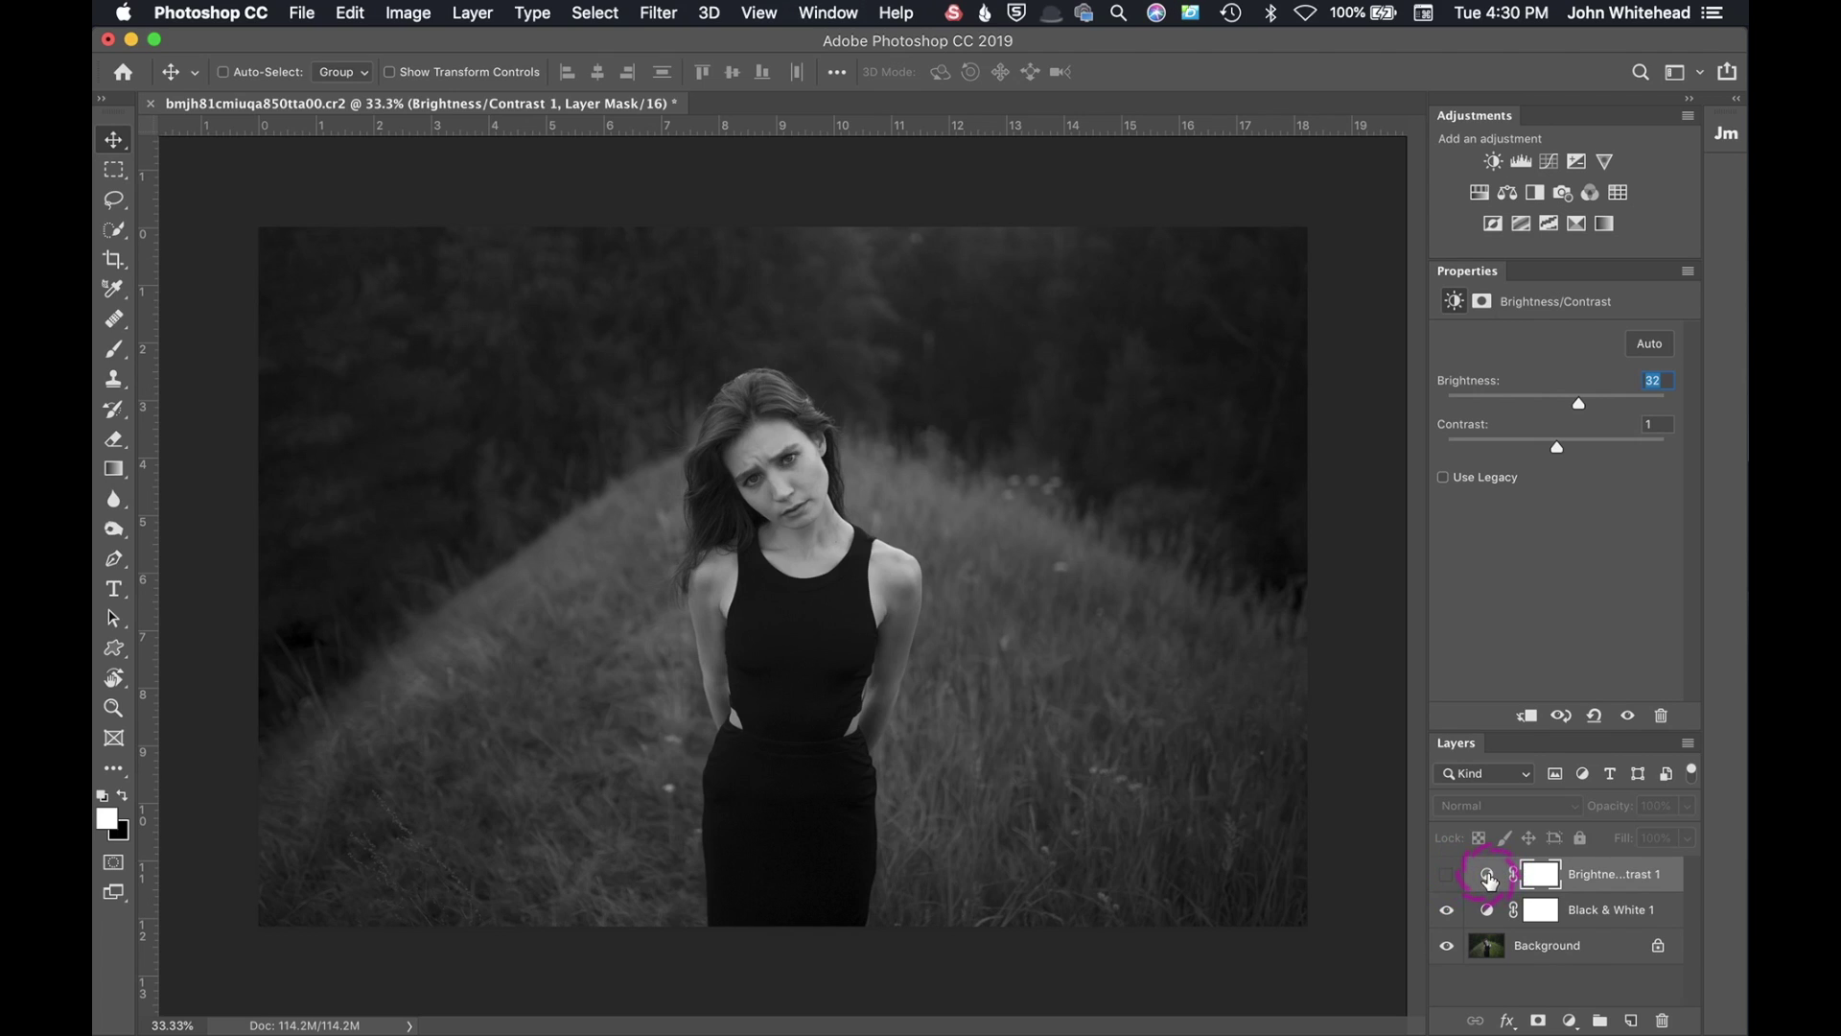
left_click_drag(1490, 877, 1667, 1022)
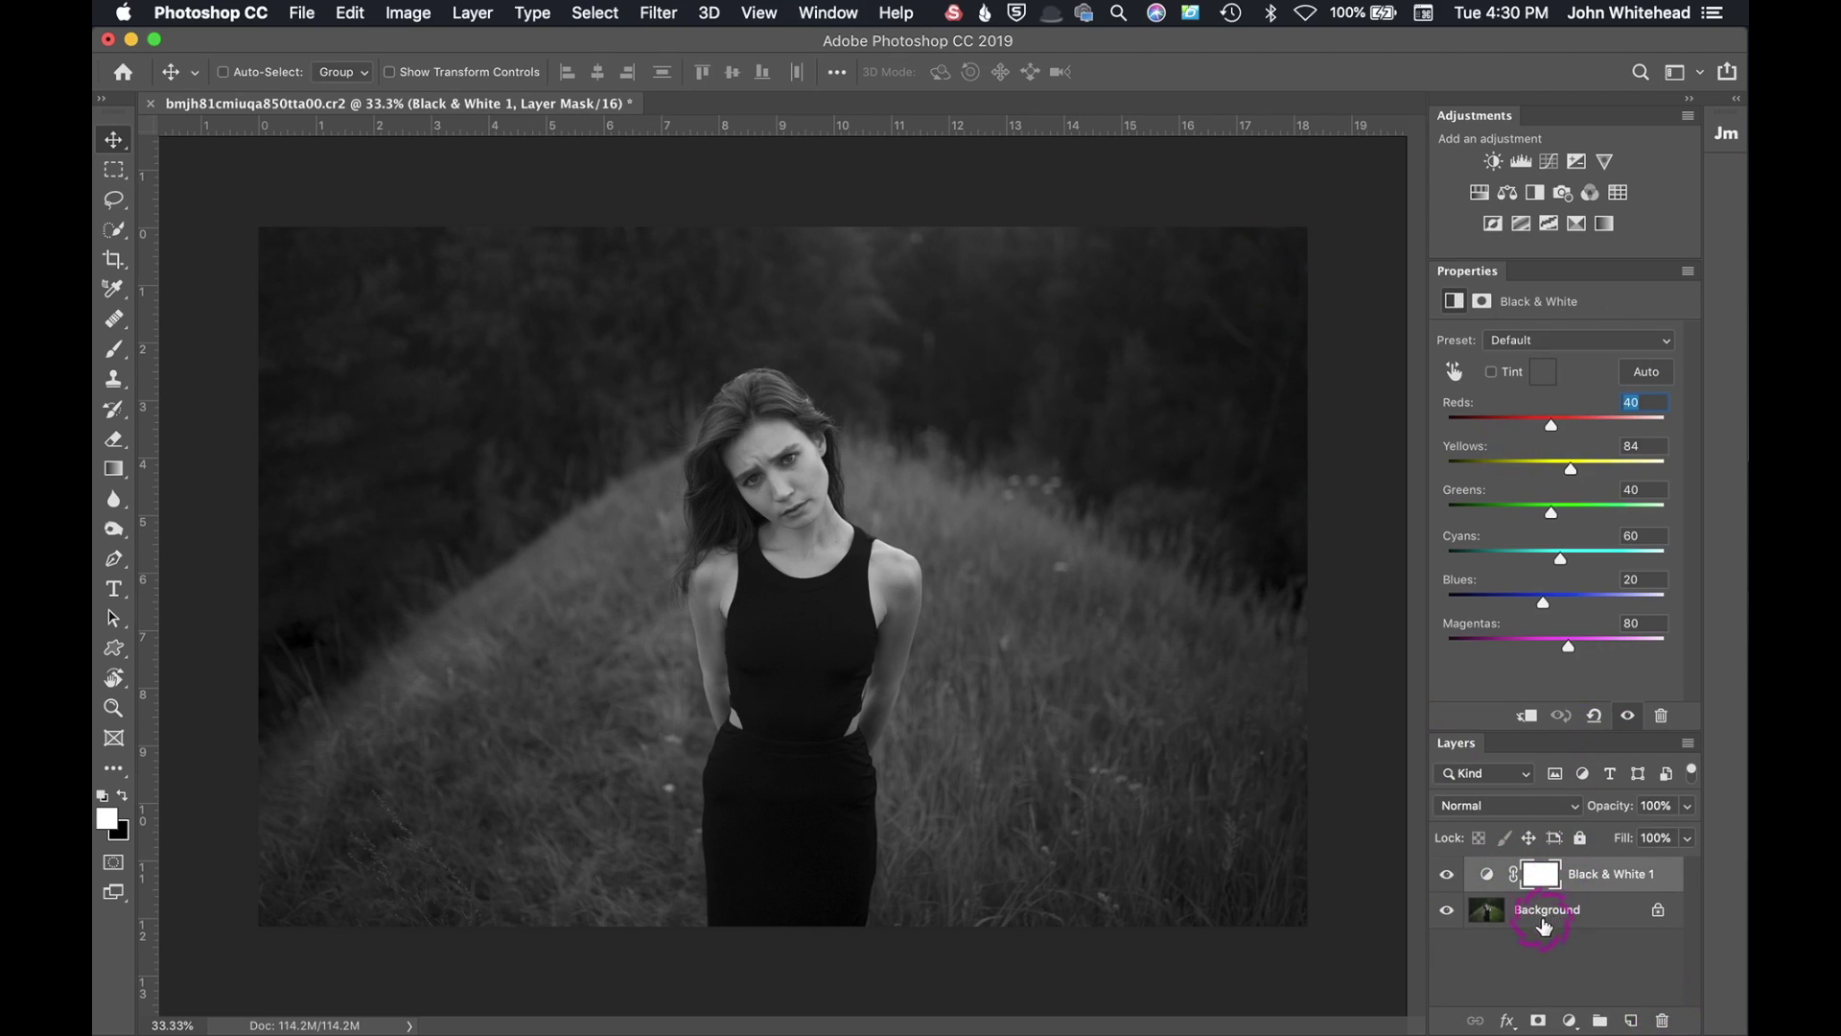
mouse_move(1501, 881)
left_mouse_down()
mouse_move(1651, 1017)
mouse_move(1487, 876)
left_mouse_up()
left_click(1299, 358)
left_click(1560, 892)
left_click(1523, 731)
Add a Levels adjustment layer above the Black & White layer and widen the area showing its settings.
left_click(1521, 162)
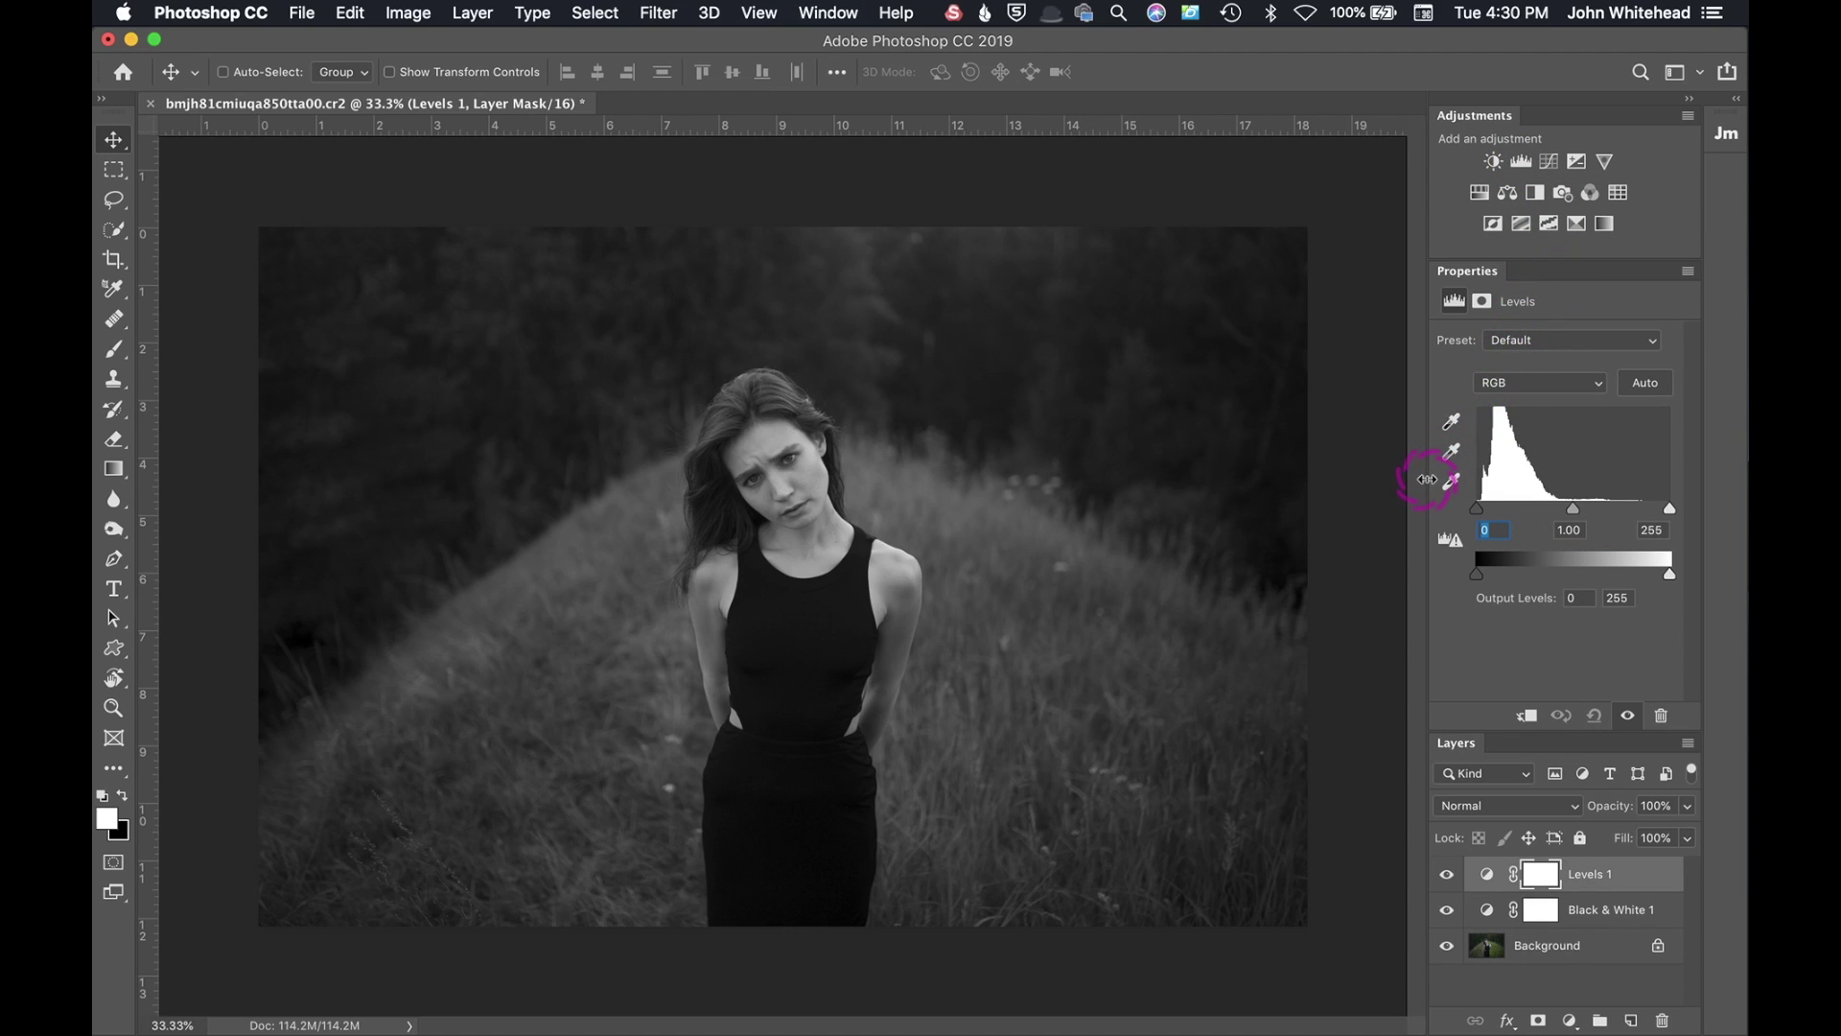
left_click_drag(1403, 479, 1179, 518)
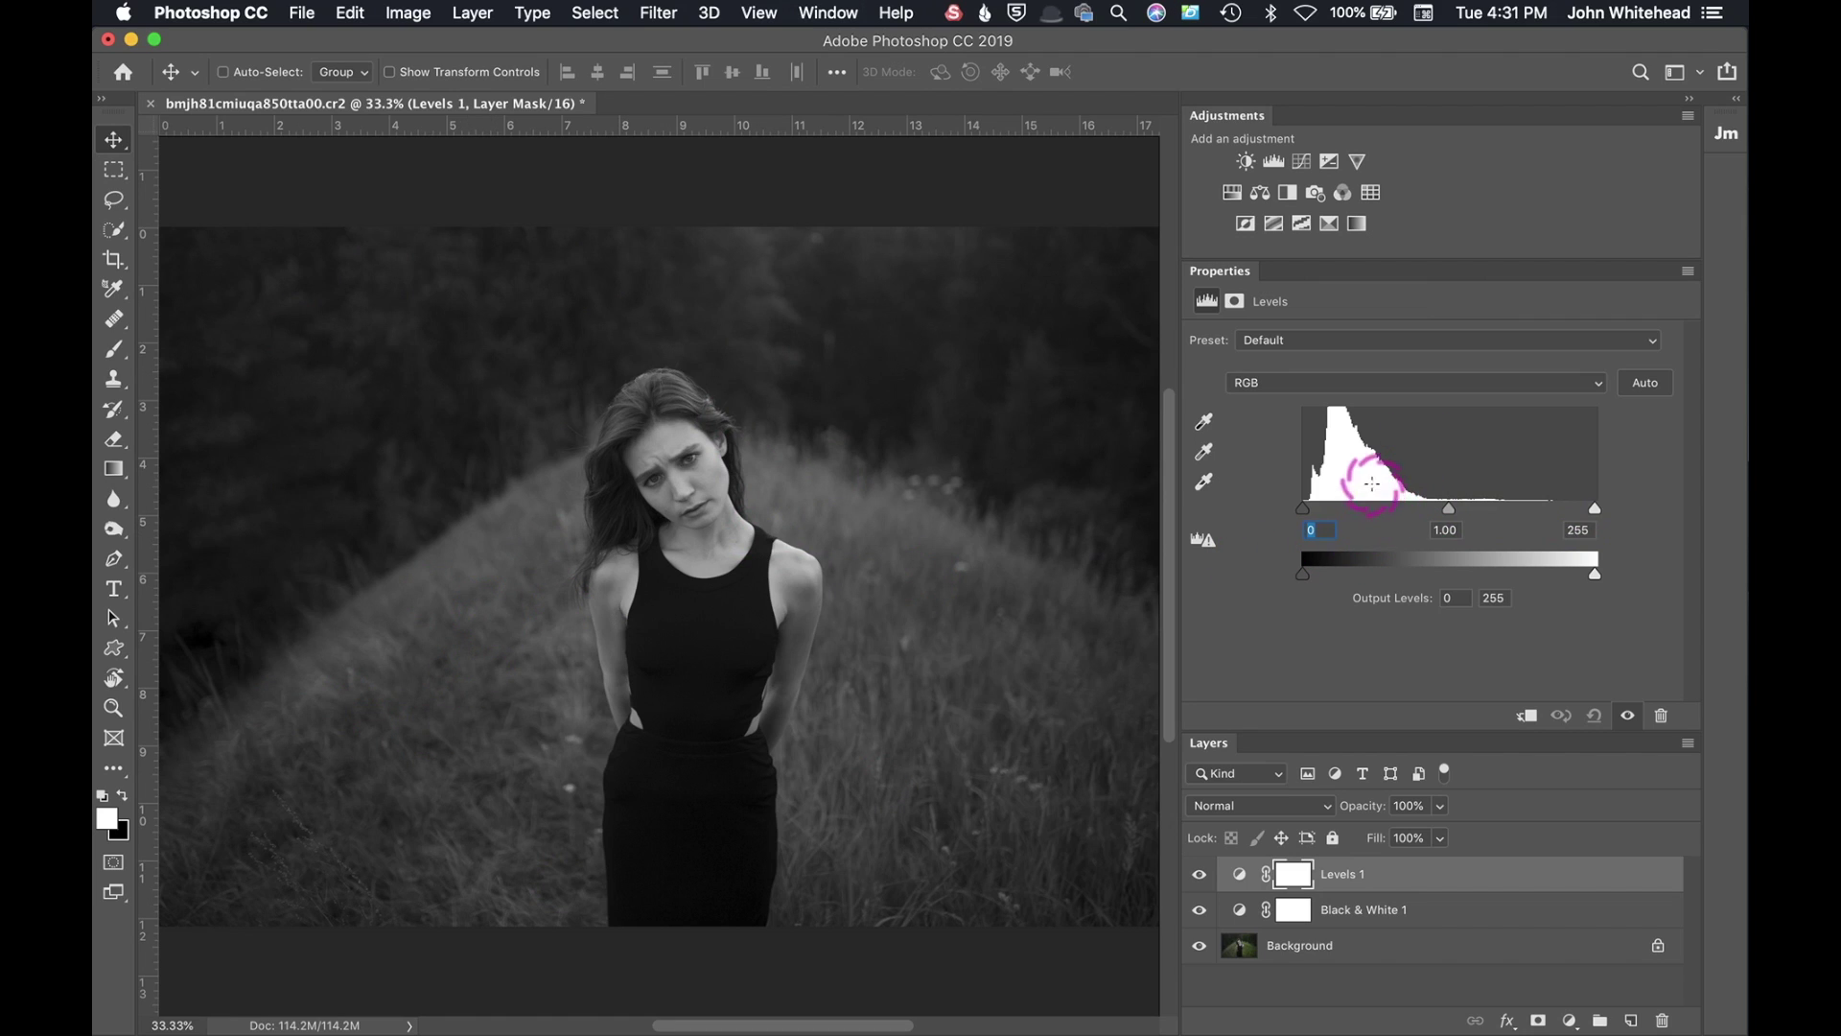
Try setting the Levels black point from the woman's face and from her black skirt, undoing the samples.
left_click(1204, 423)
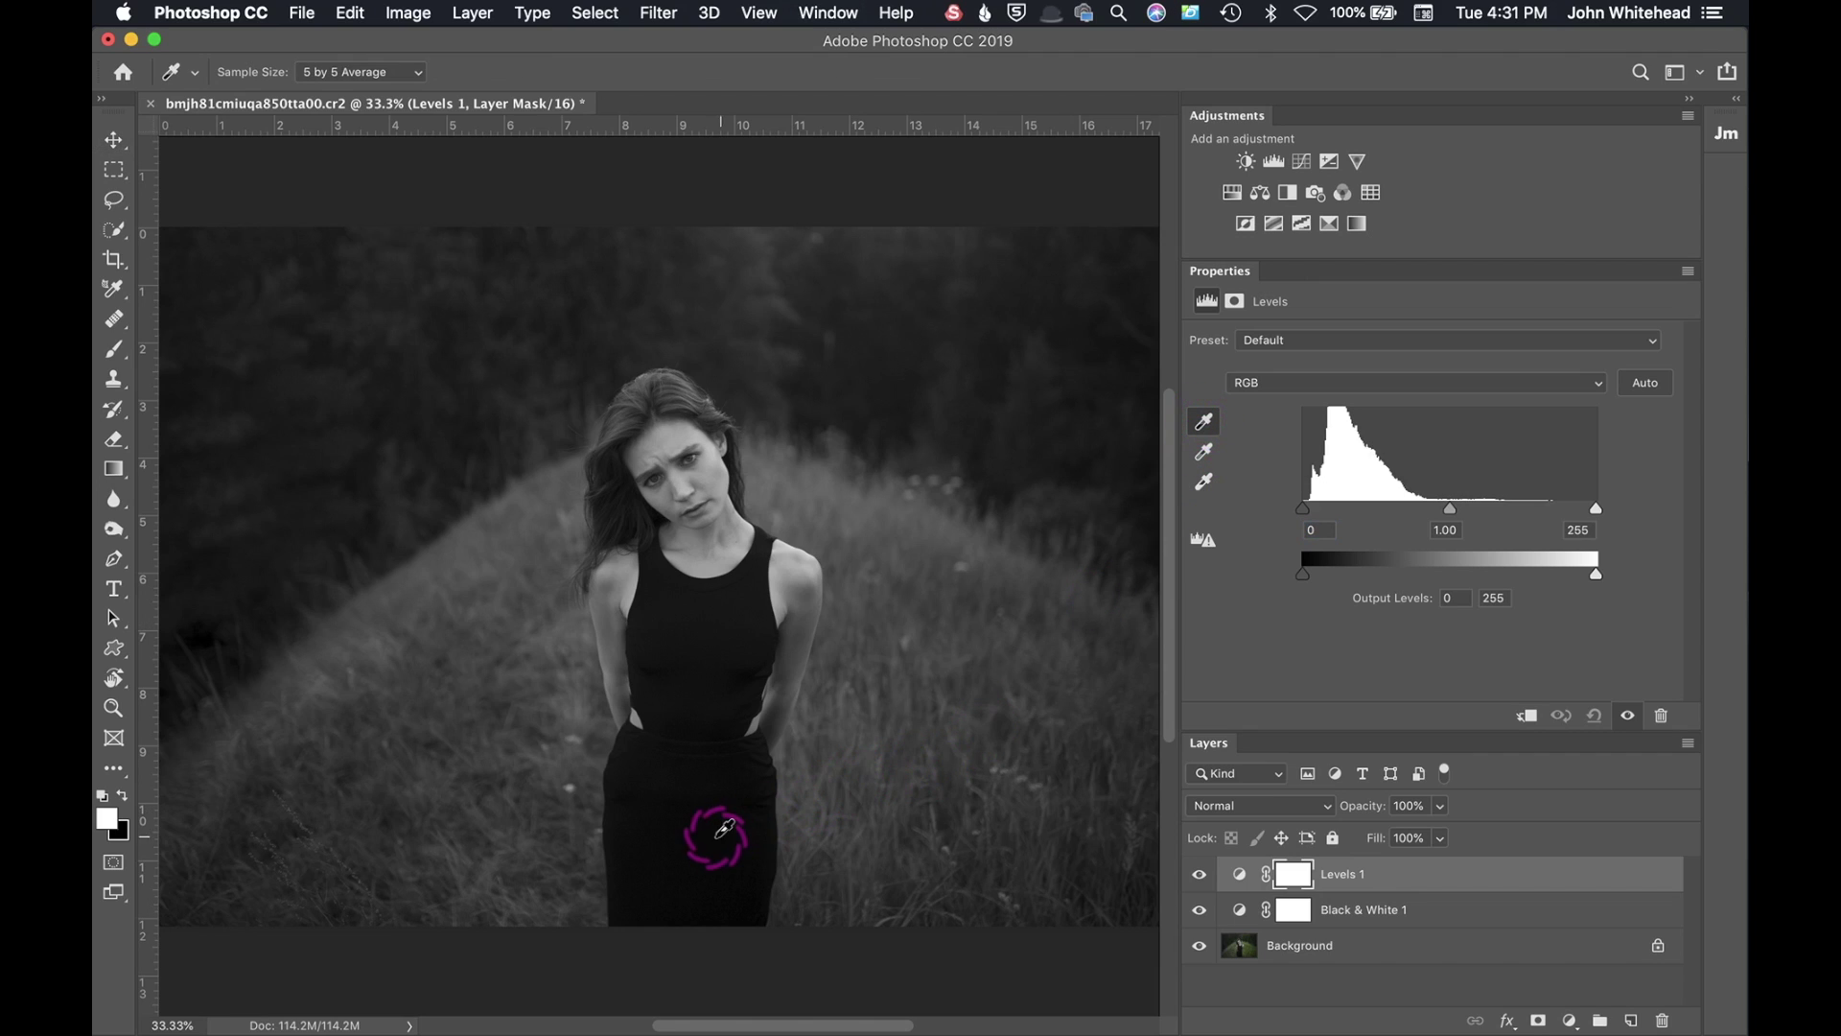
left_click(714, 449)
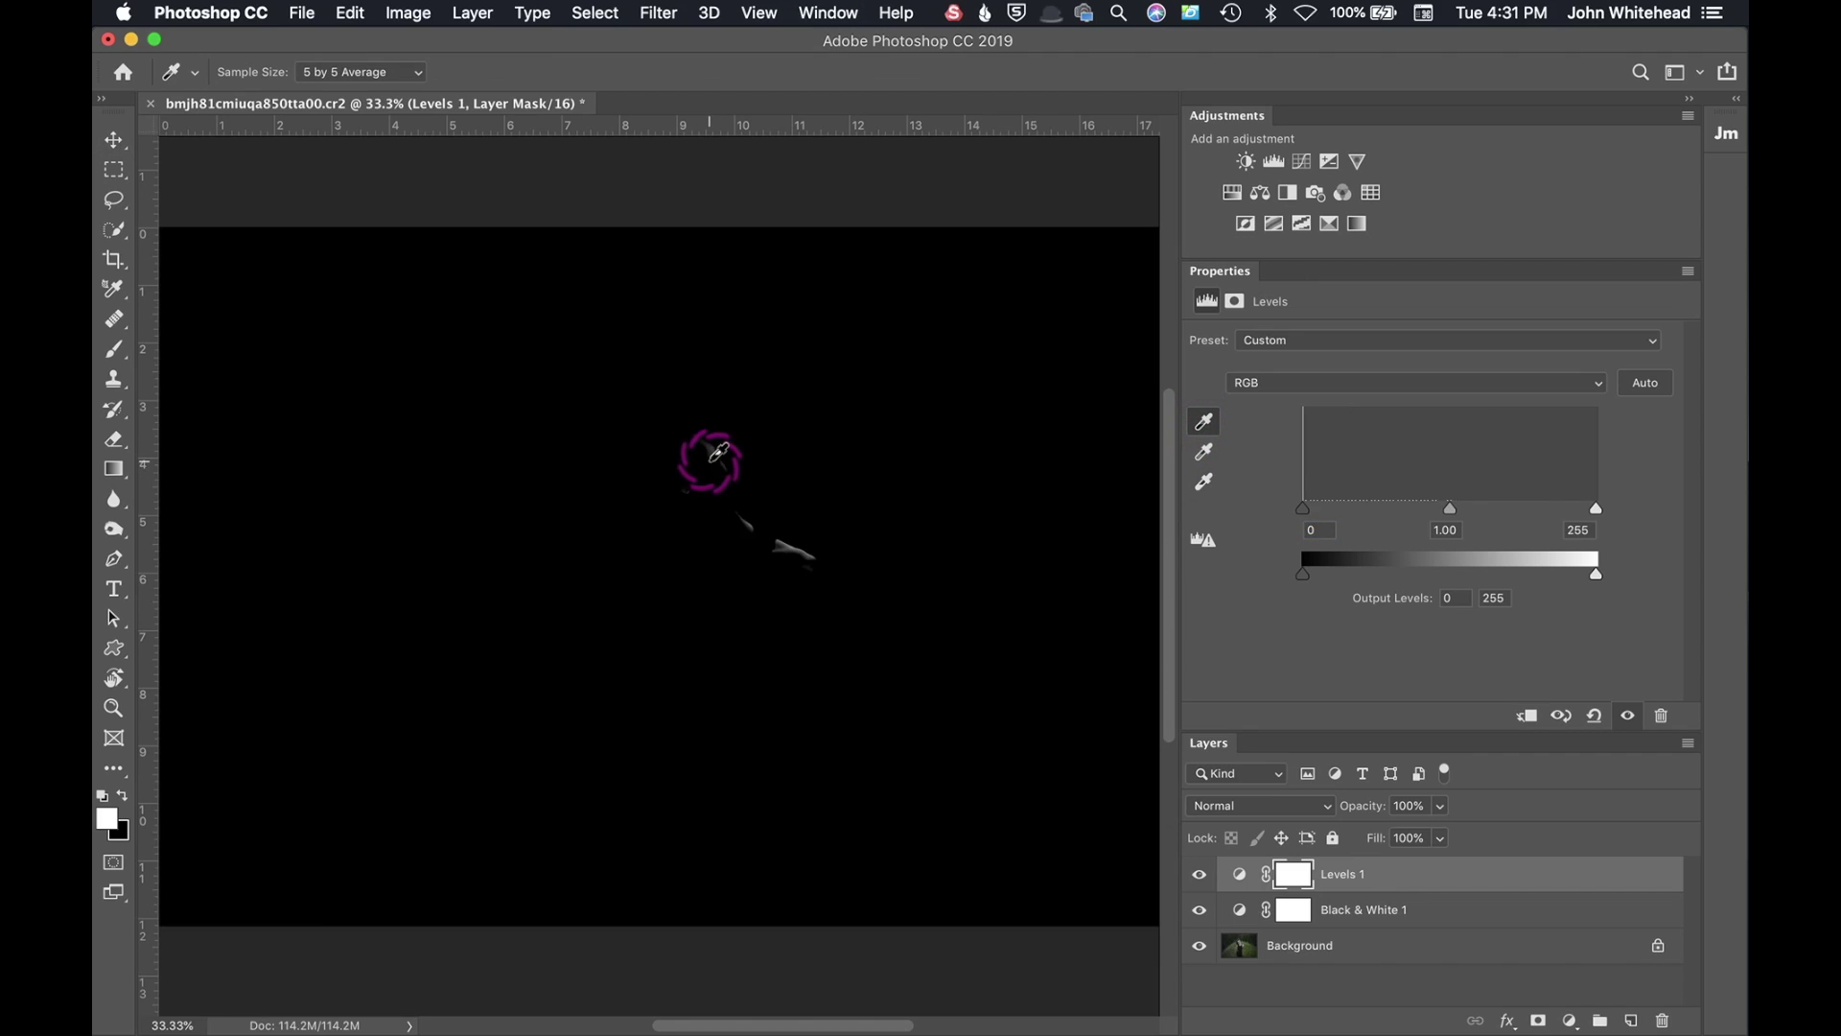
left_click(1247, 343)
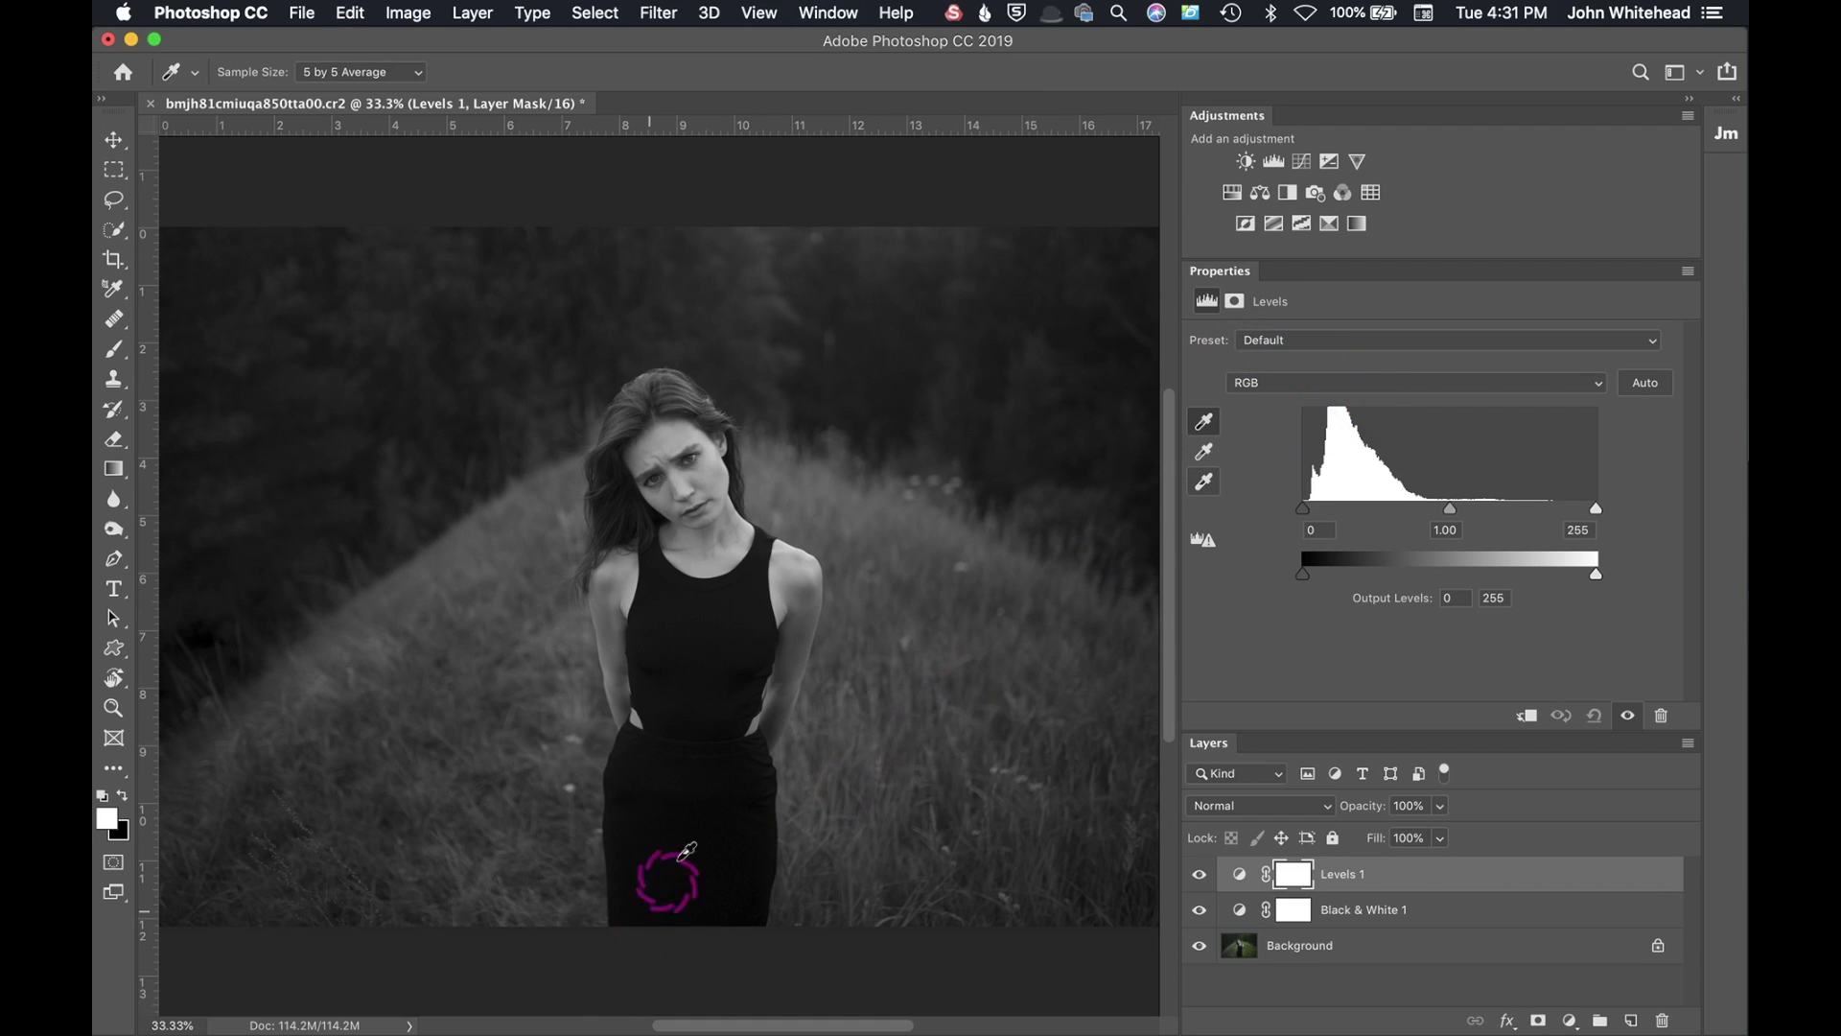
left_click(729, 817)
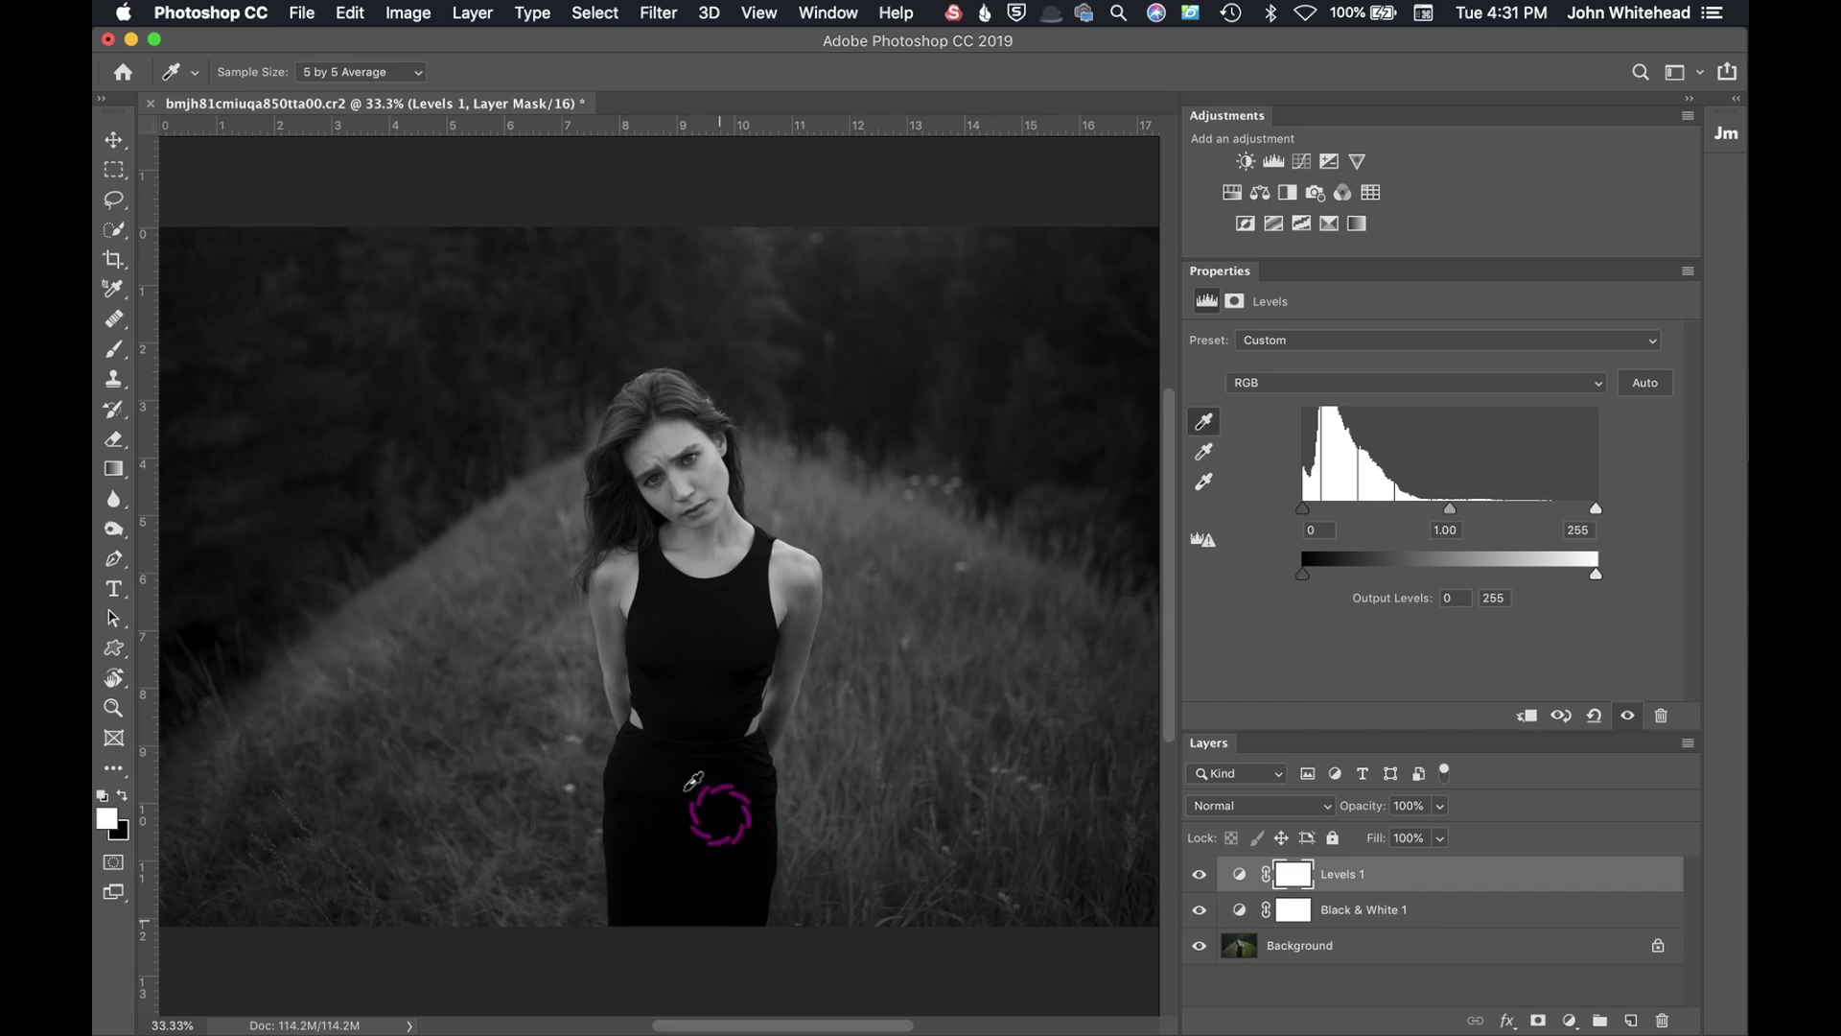
left_click(1210, 424)
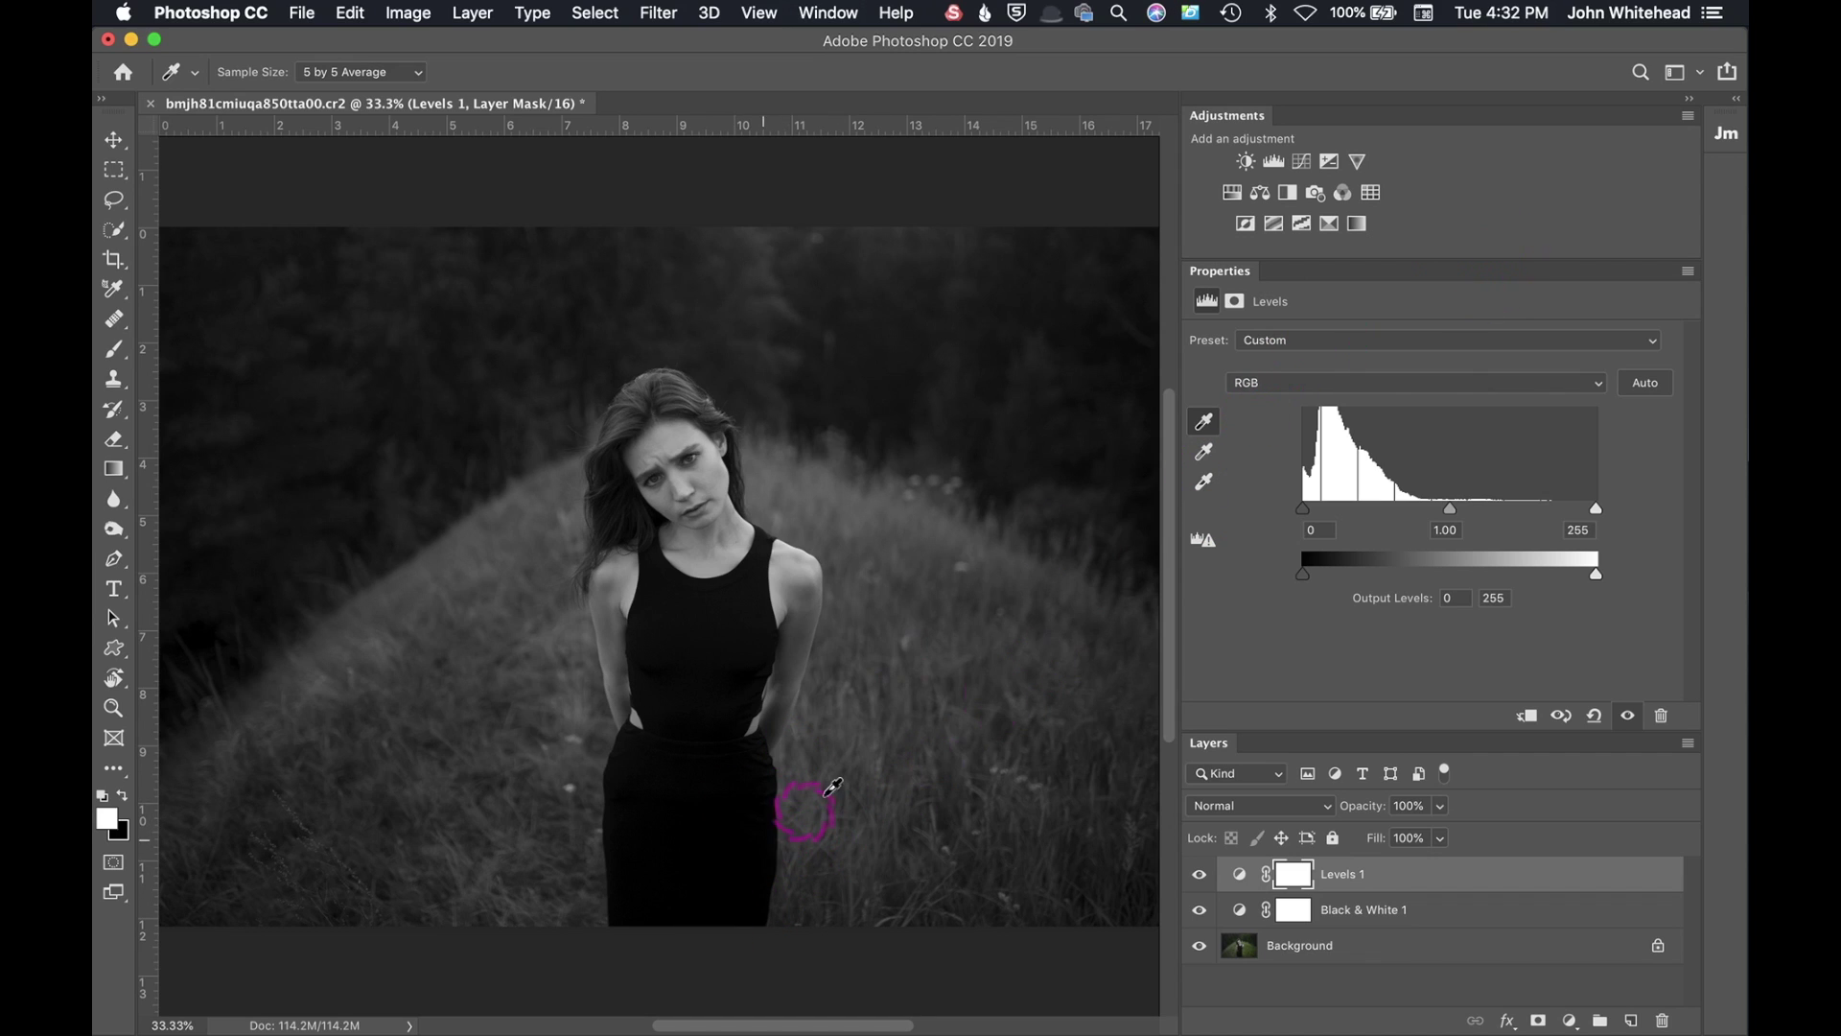
key("super+z")
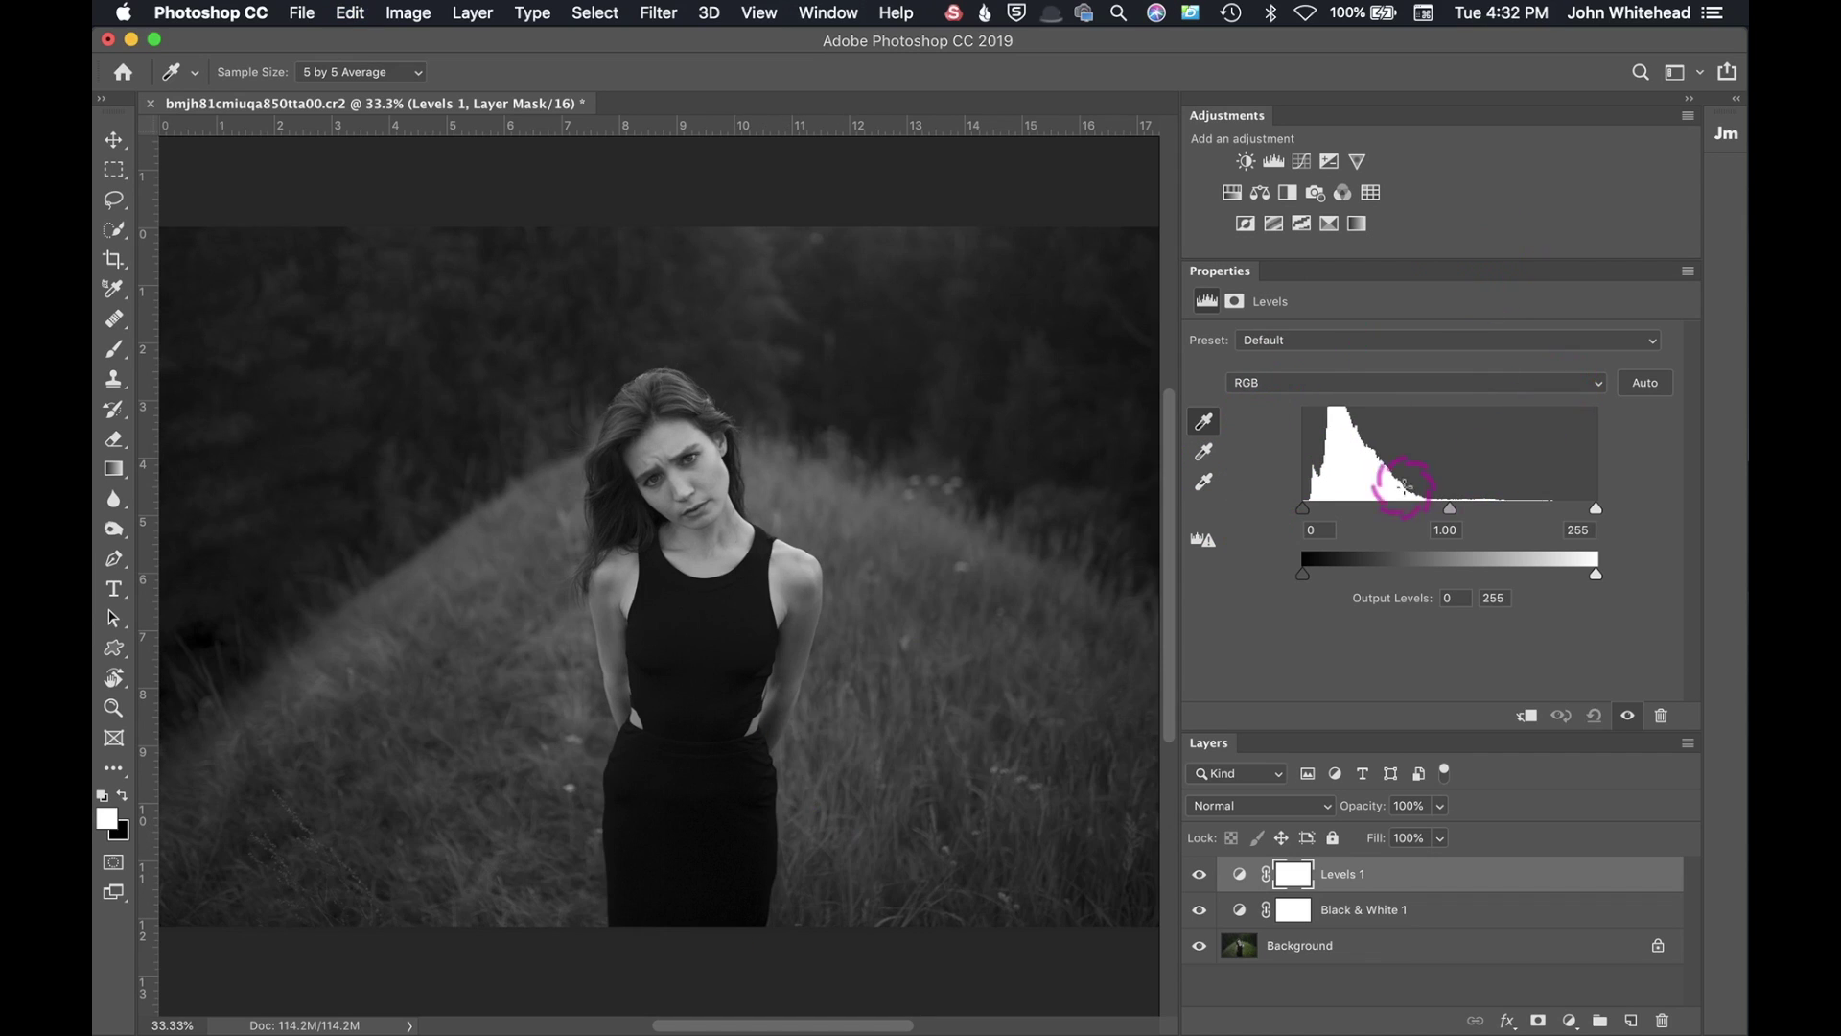
Try sampling the Levels gray point and white point from the photo, and undo the white point sample.
left_click(1205, 453)
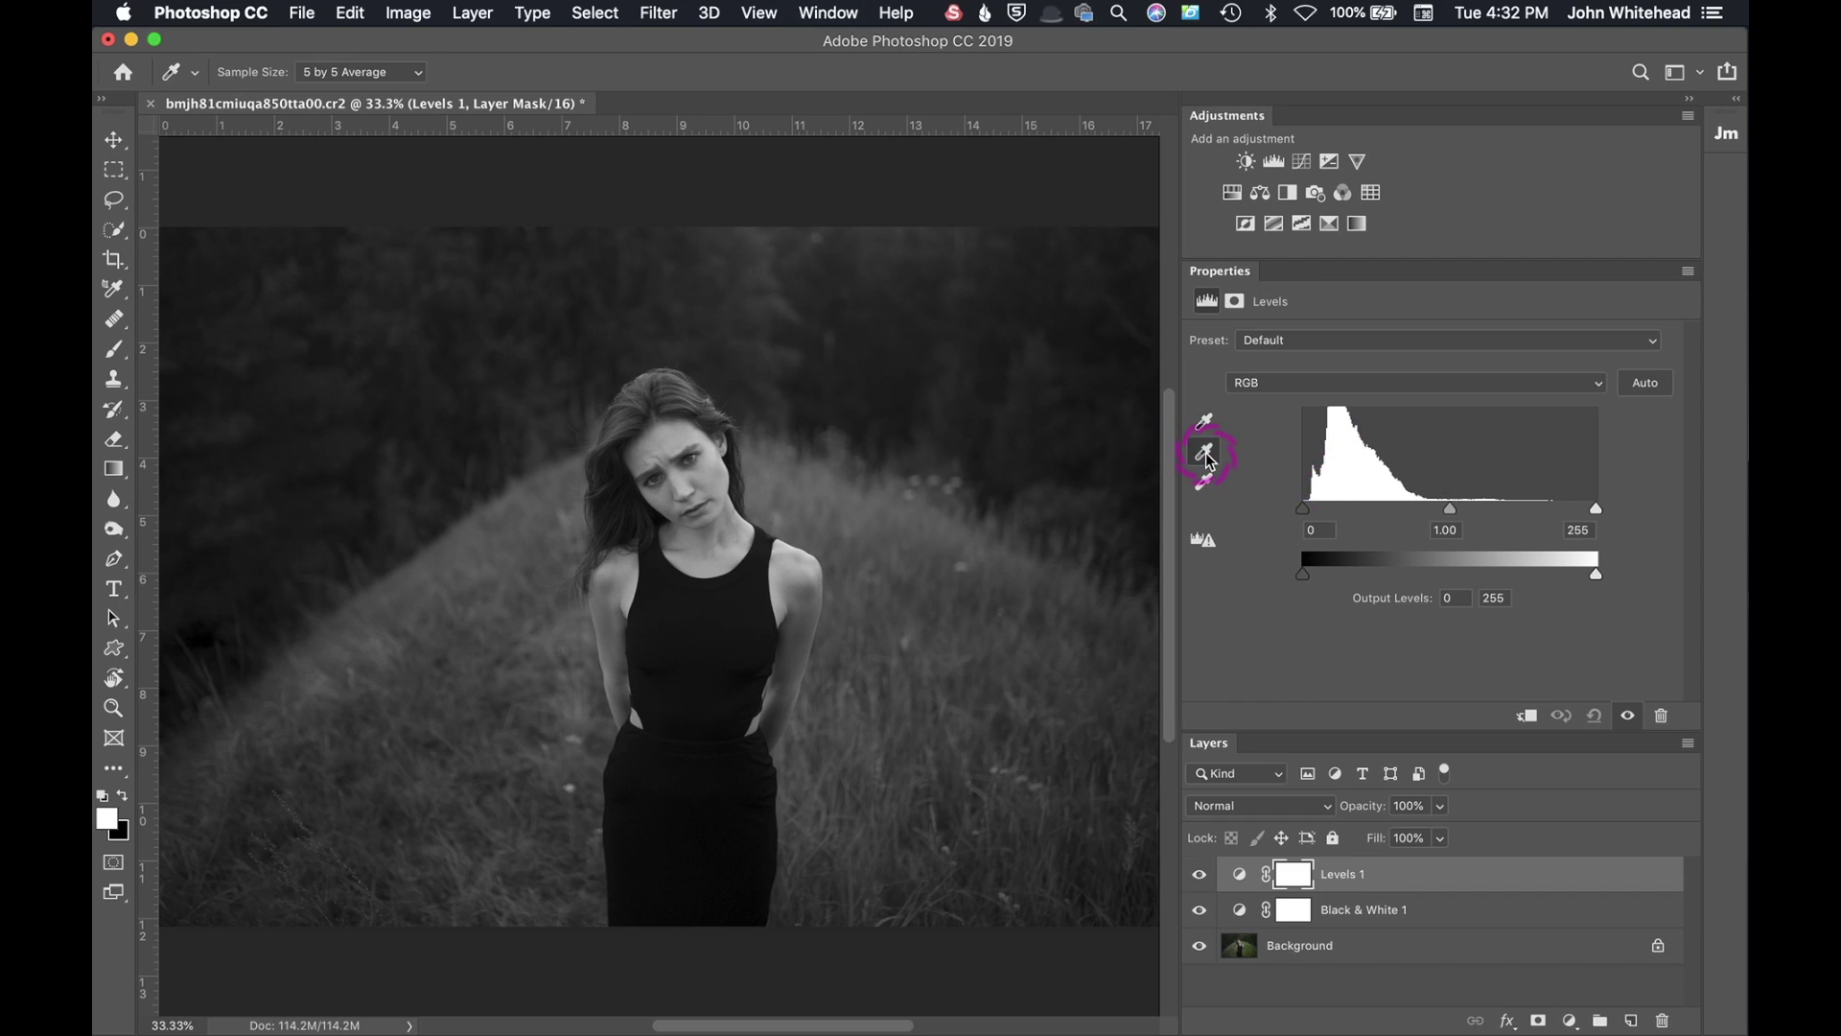
left_click(718, 464)
left_click(955, 387)
left_click(1204, 481)
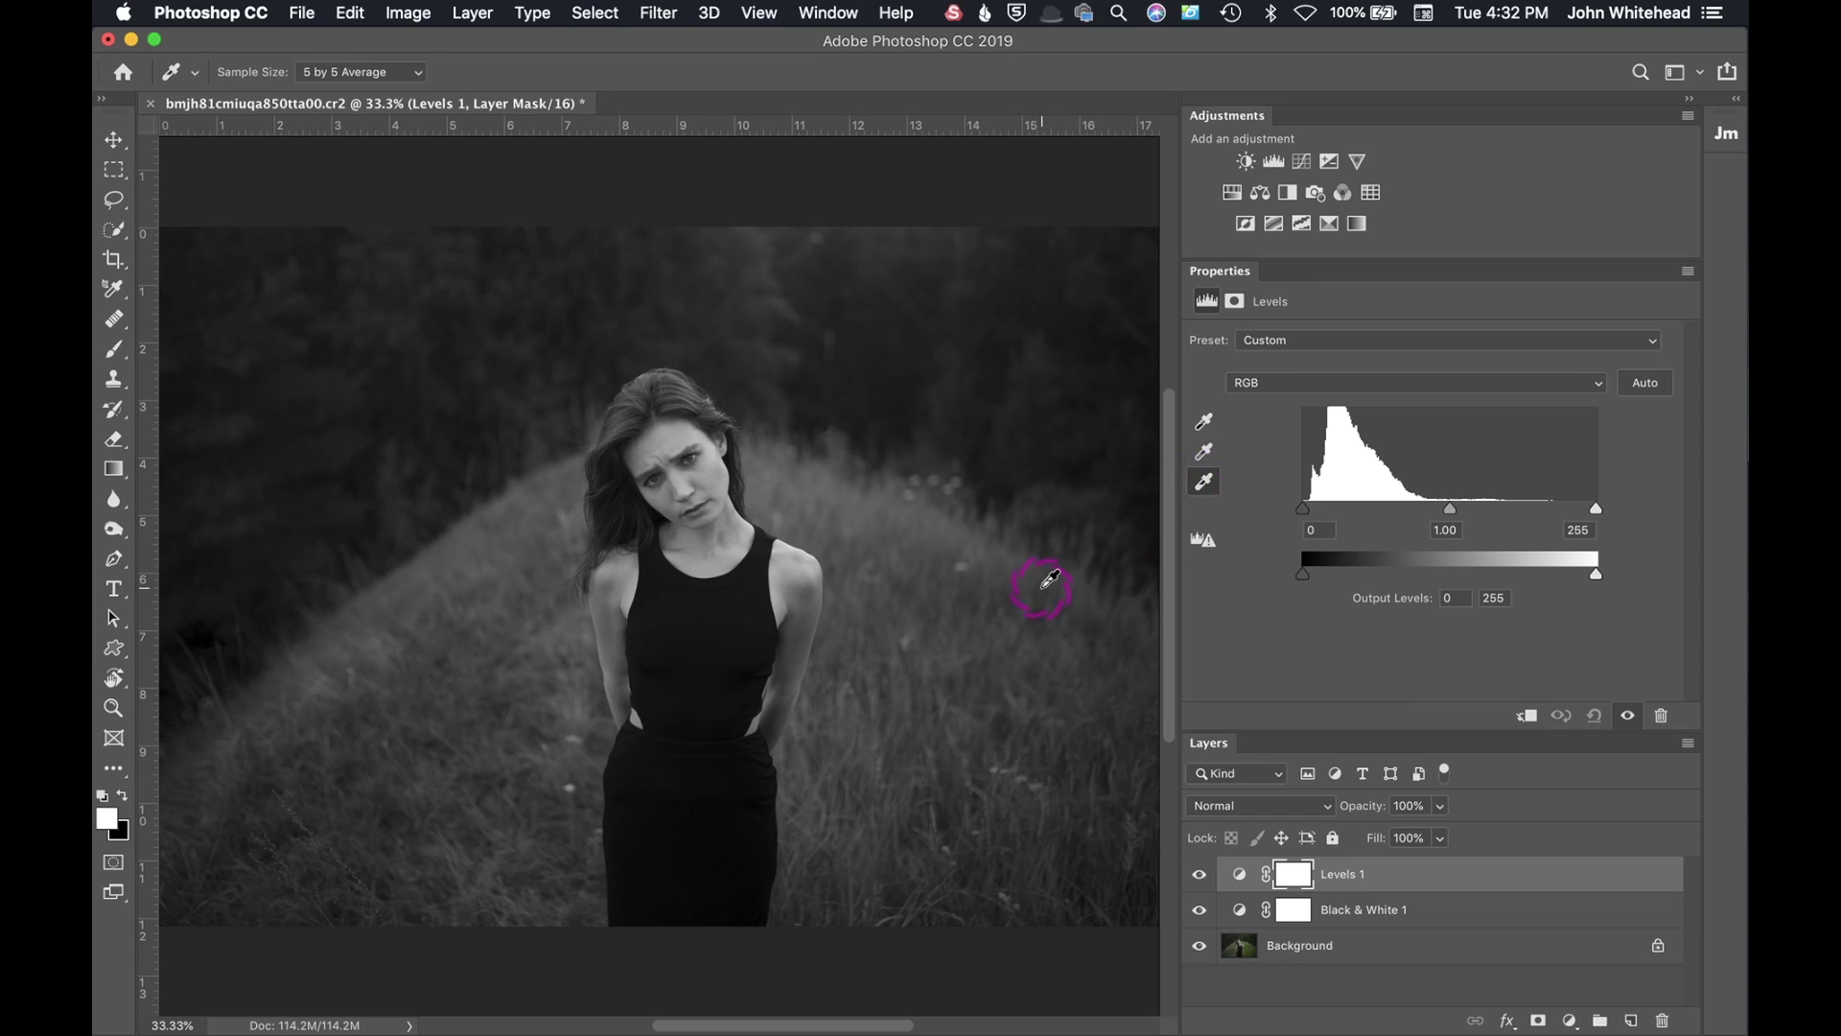
left_click(708, 470)
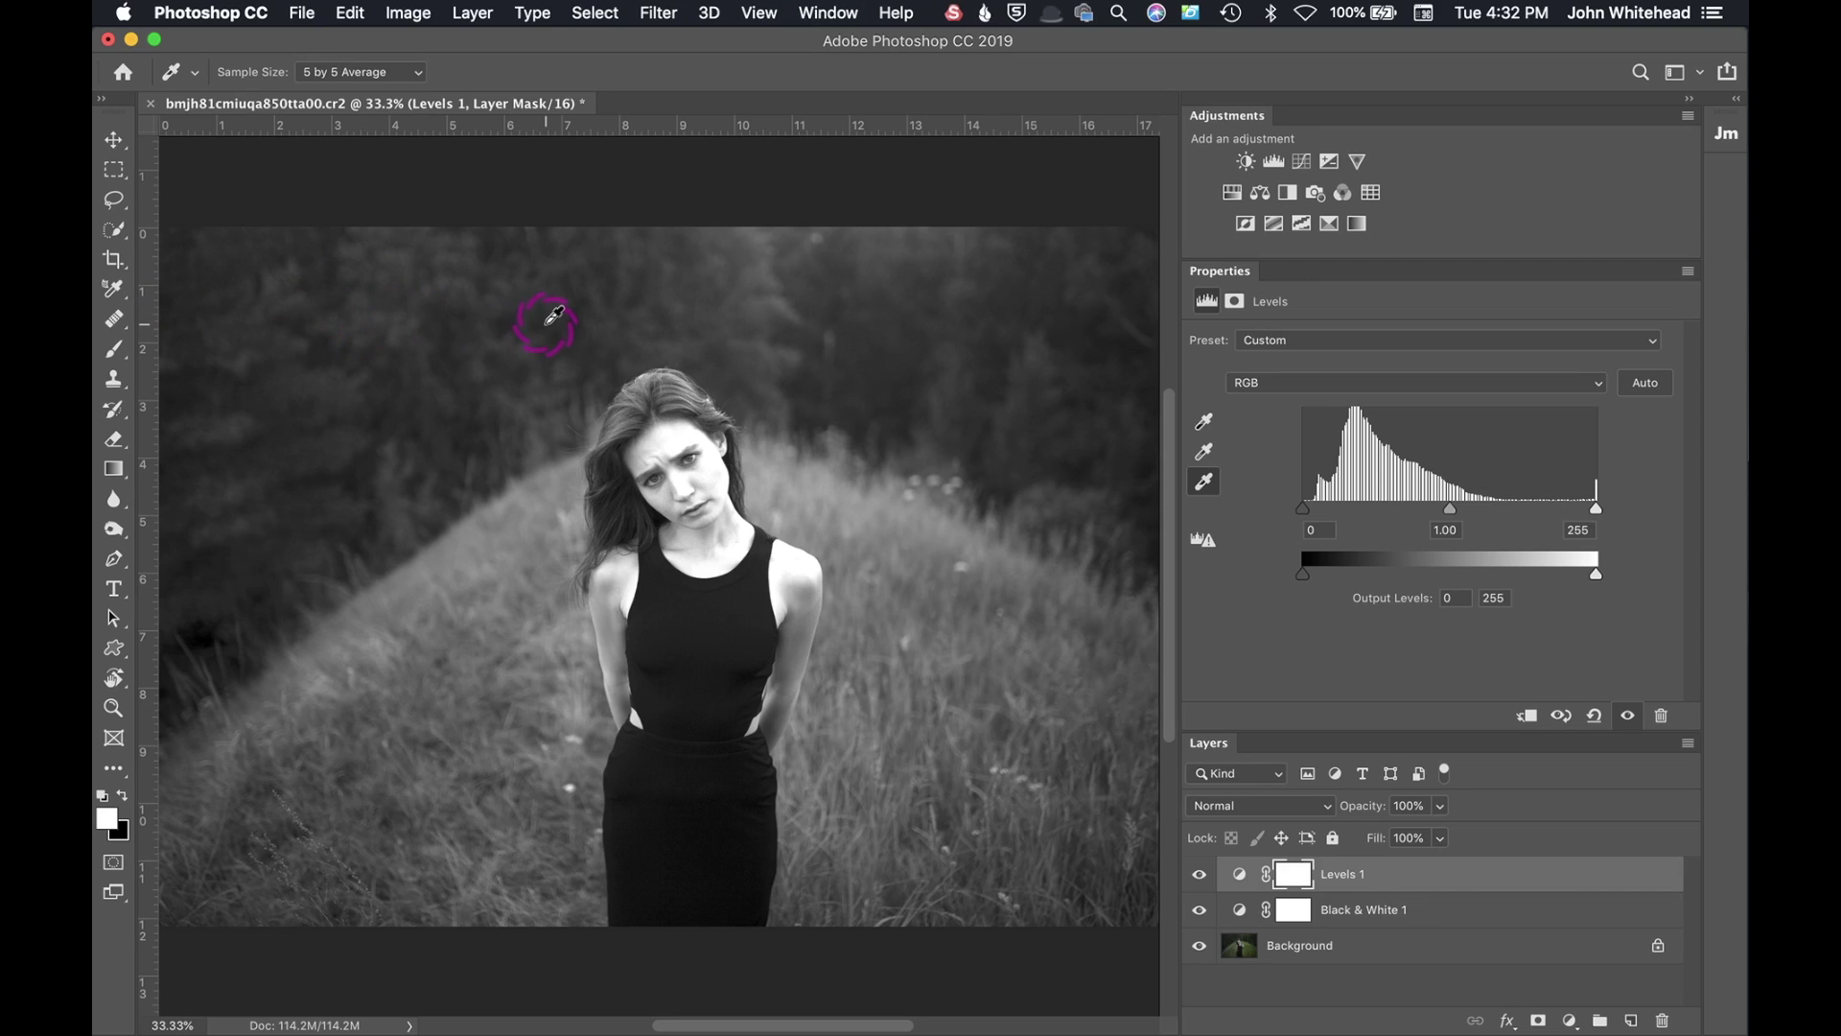
left_click(1207, 484)
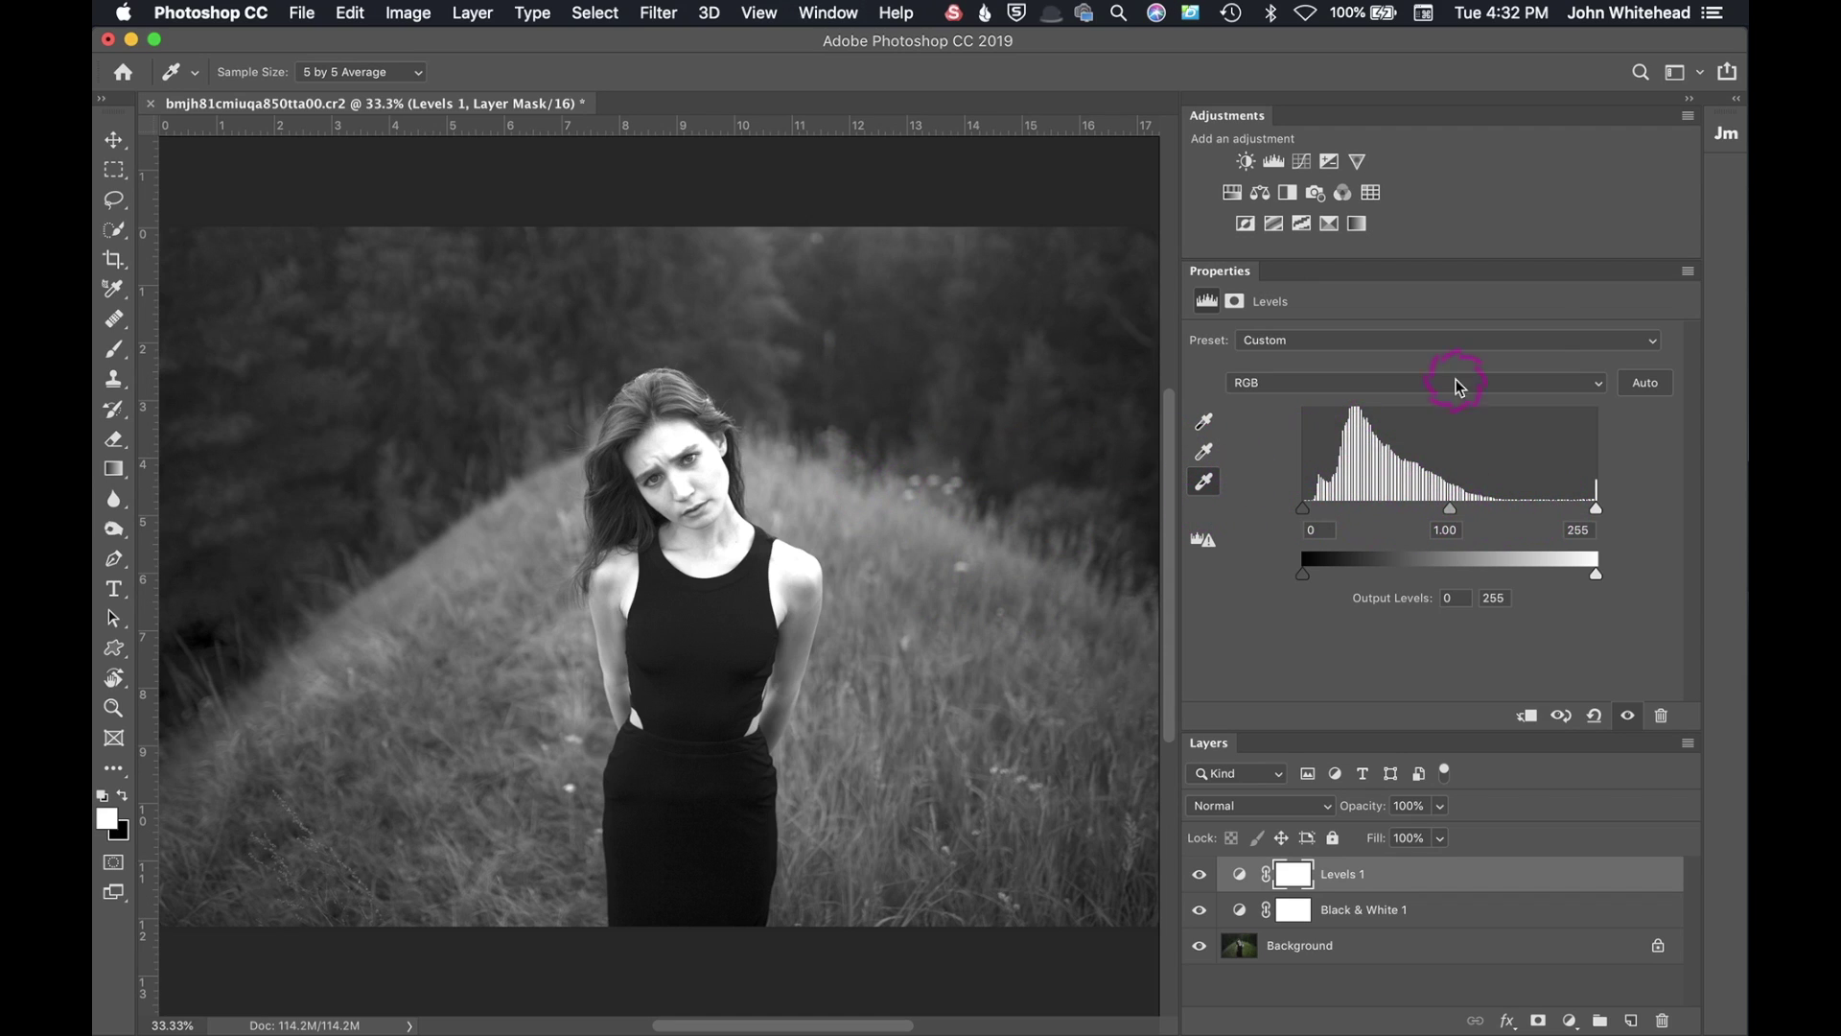
key("super+z")
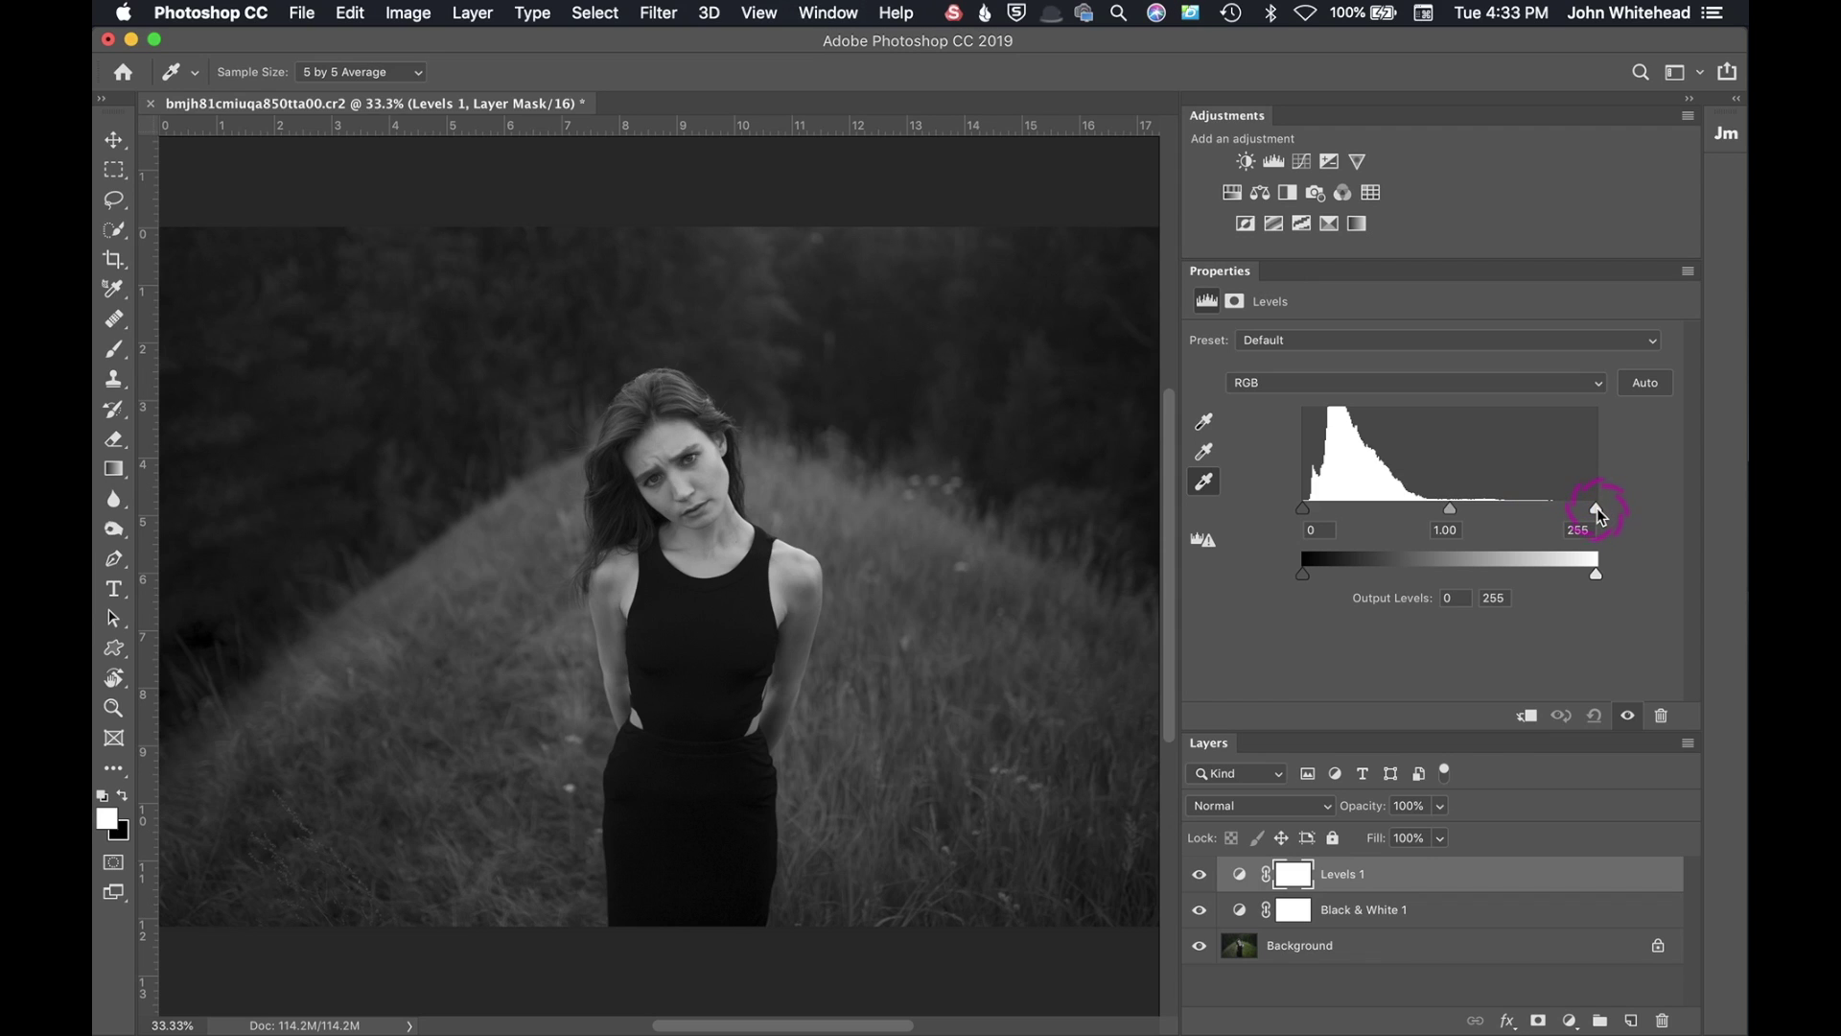
Set the RGB Levels highlight input to 214 and the midtone input to 1.07.
left_click_drag(1596, 508, 1550, 512)
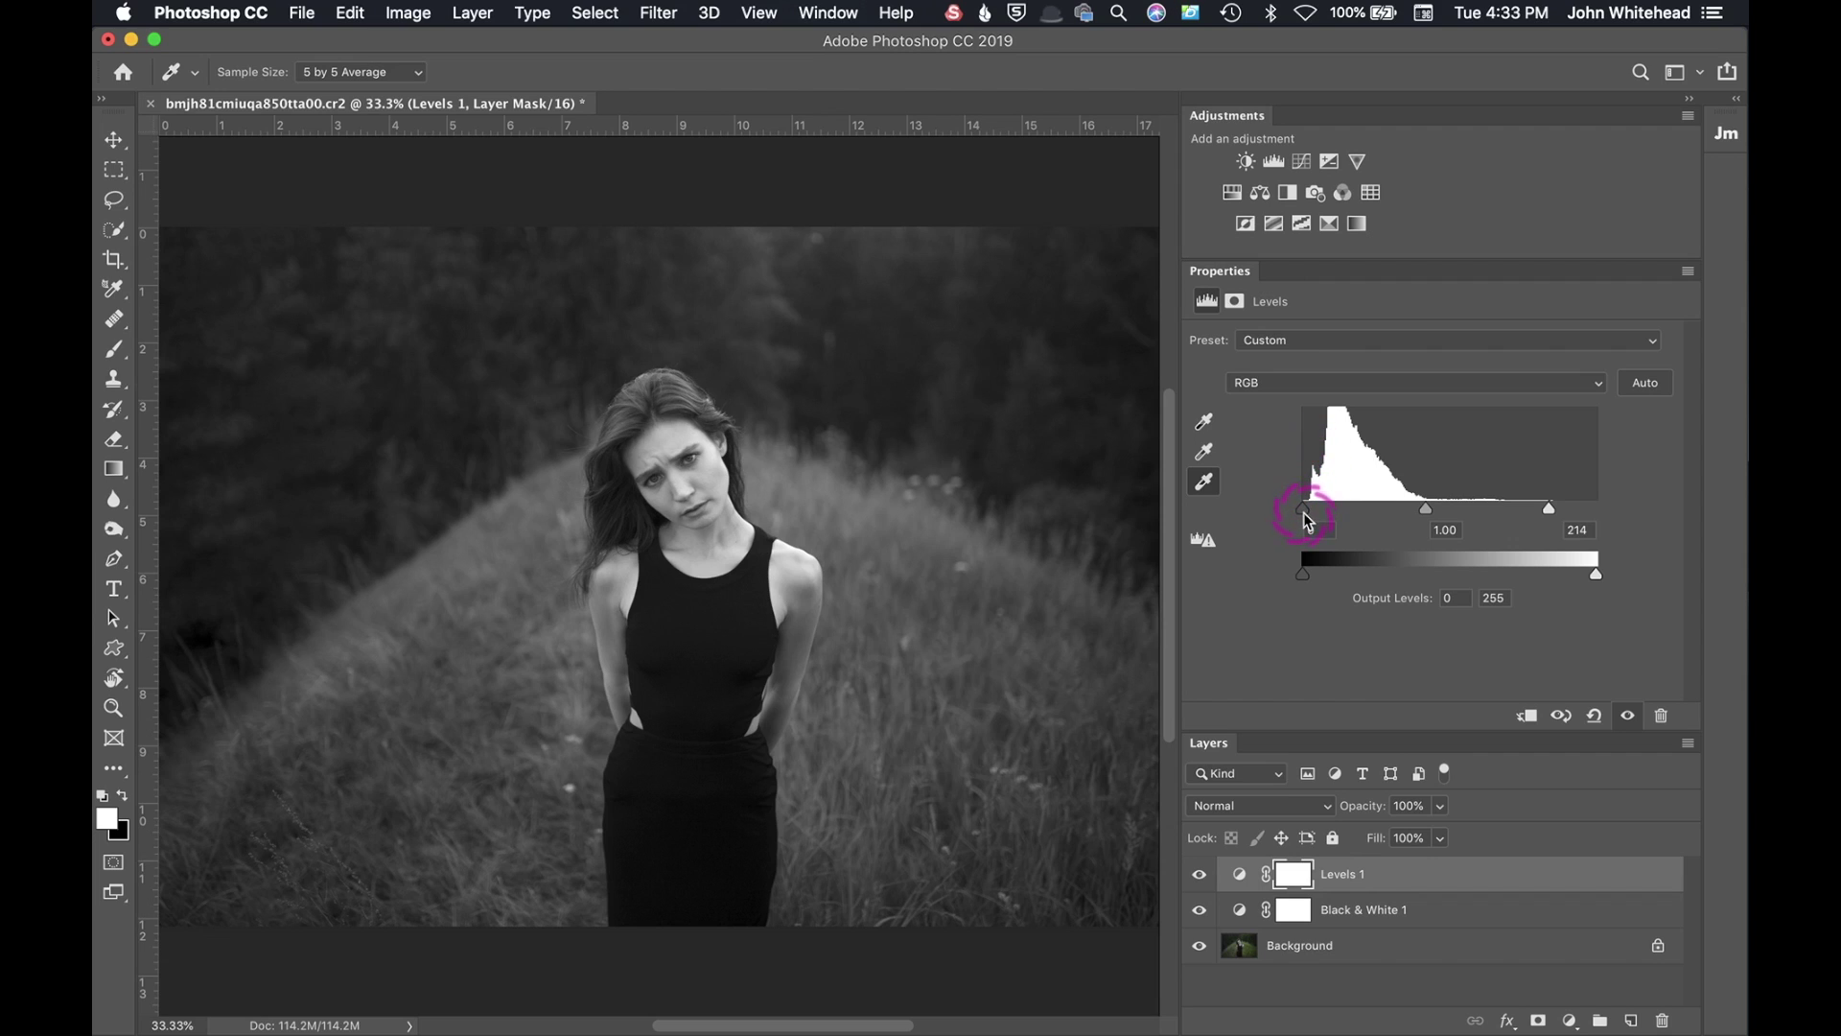
left_click_drag(1303, 508, 1310, 514)
left_click_drag(1303, 506, 1197, 650)
mouse_move(1425, 506)
left_mouse_down()
mouse_move(1407, 506)
mouse_move(1423, 514)
left_mouse_up()
Try different black and white output levels on the Levels adjustment, returning them to 0 and 255.
left_click_drag(1306, 576, 1266, 587)
mouse_move(1304, 576)
left_mouse_down()
mouse_move(1325, 578)
mouse_move(1310, 576)
left_mouse_up()
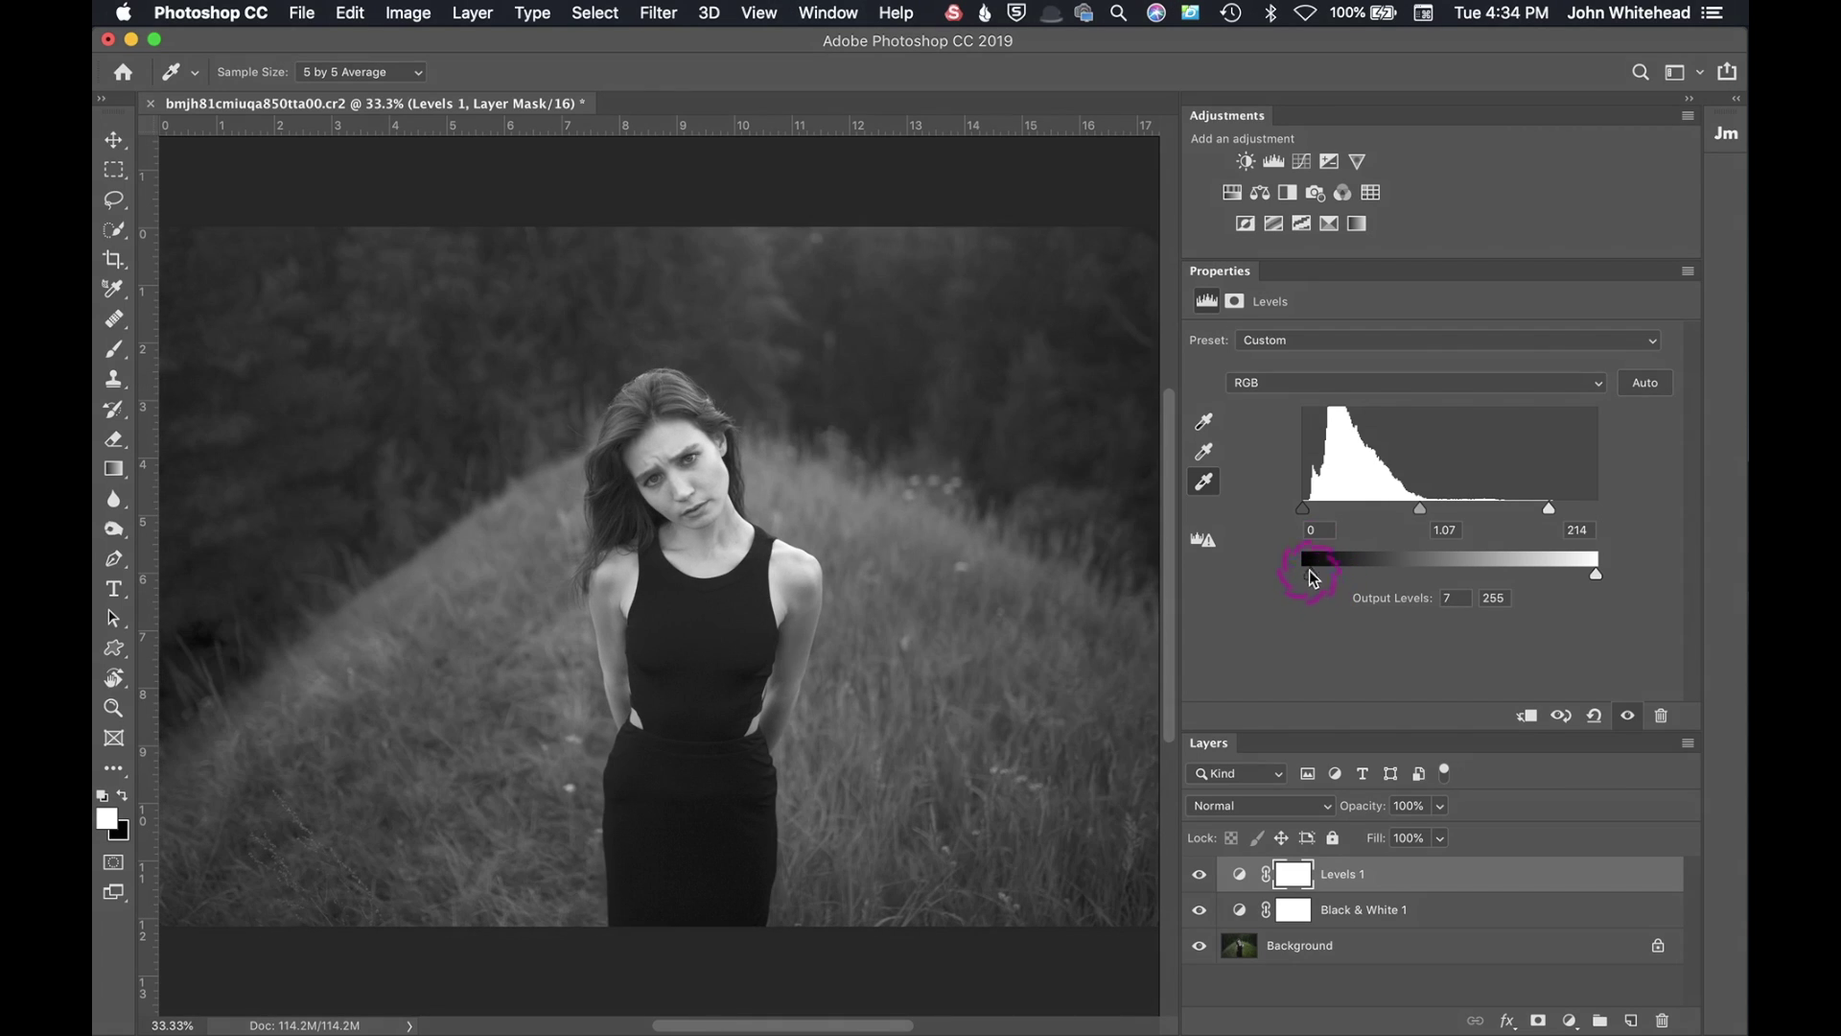
left_click_drag(1309, 513, 1297, 513)
mouse_move(1594, 573)
left_mouse_down()
mouse_move(1556, 584)
mouse_move(1615, 579)
left_mouse_up()
left_click_drag(1314, 576, 1299, 573)
mouse_move(1595, 575)
left_mouse_down()
mouse_move(1642, 578)
mouse_move(1602, 581)
left_mouse_up()
Set the Red channel's midtone level to 0.91 in the Levels adjustment and return to the RGB channel.
left_click(1279, 382)
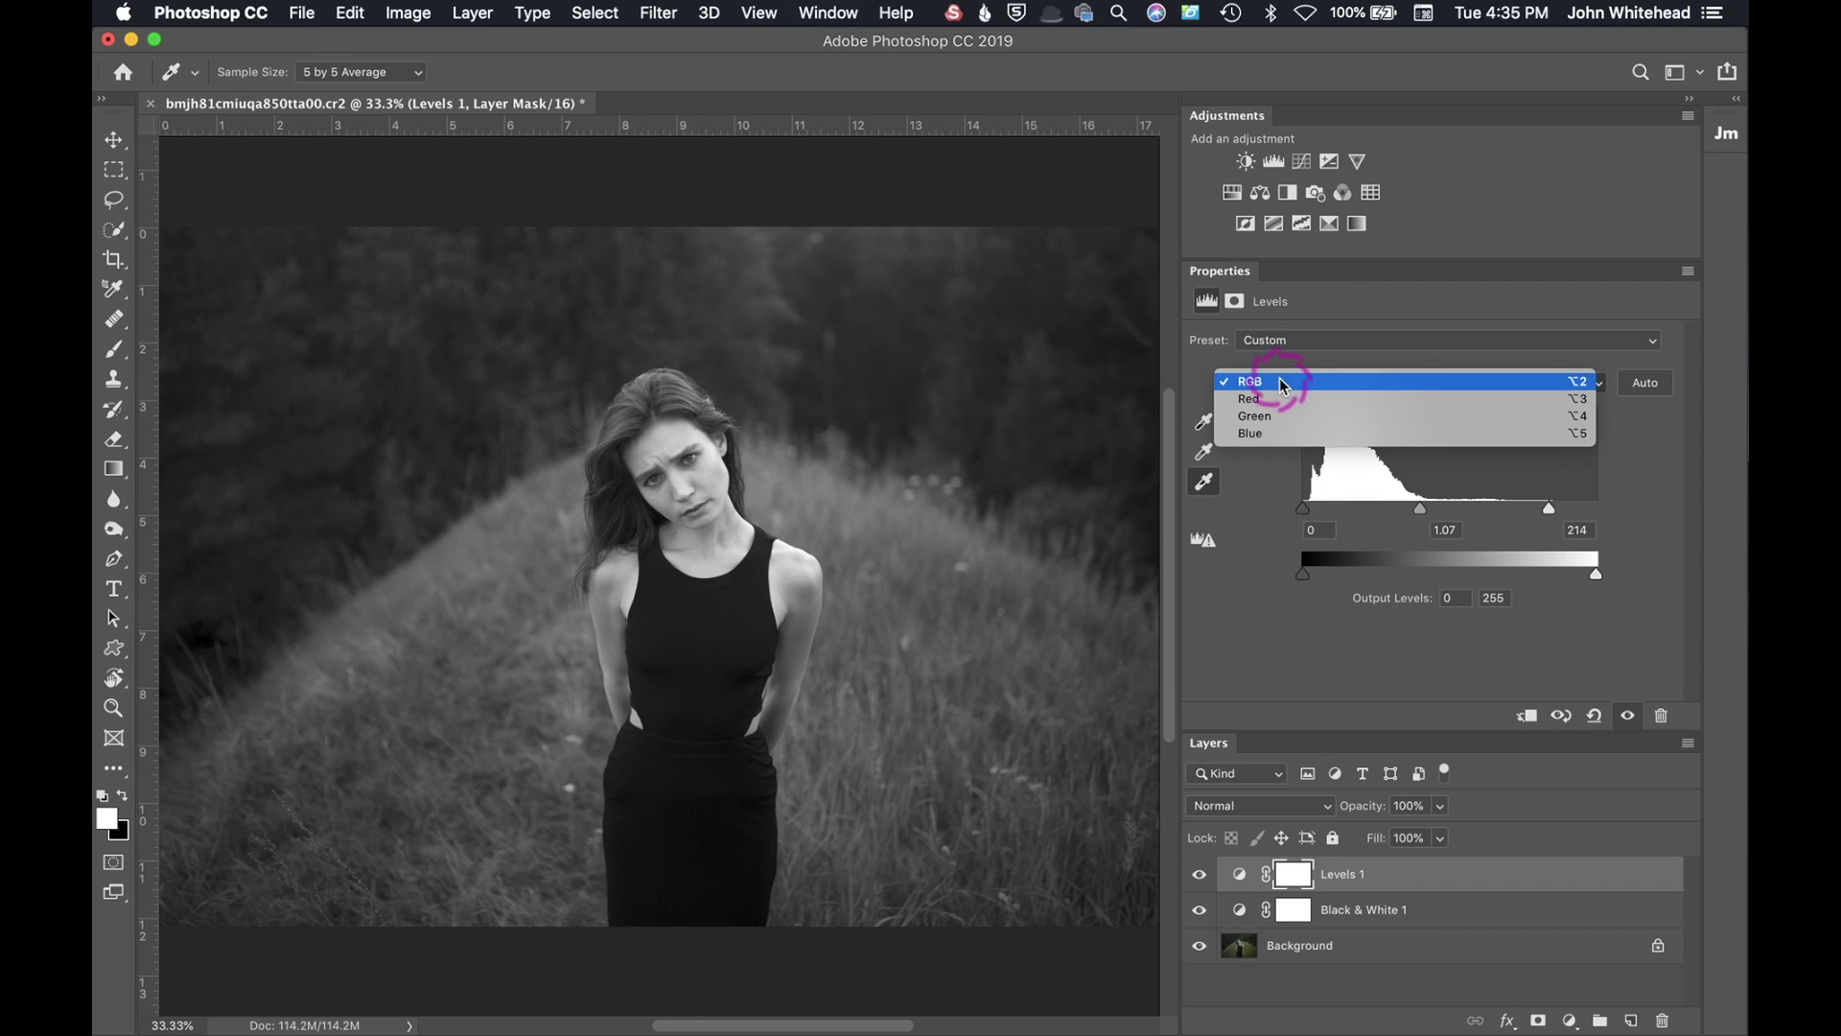
left_click(1292, 398)
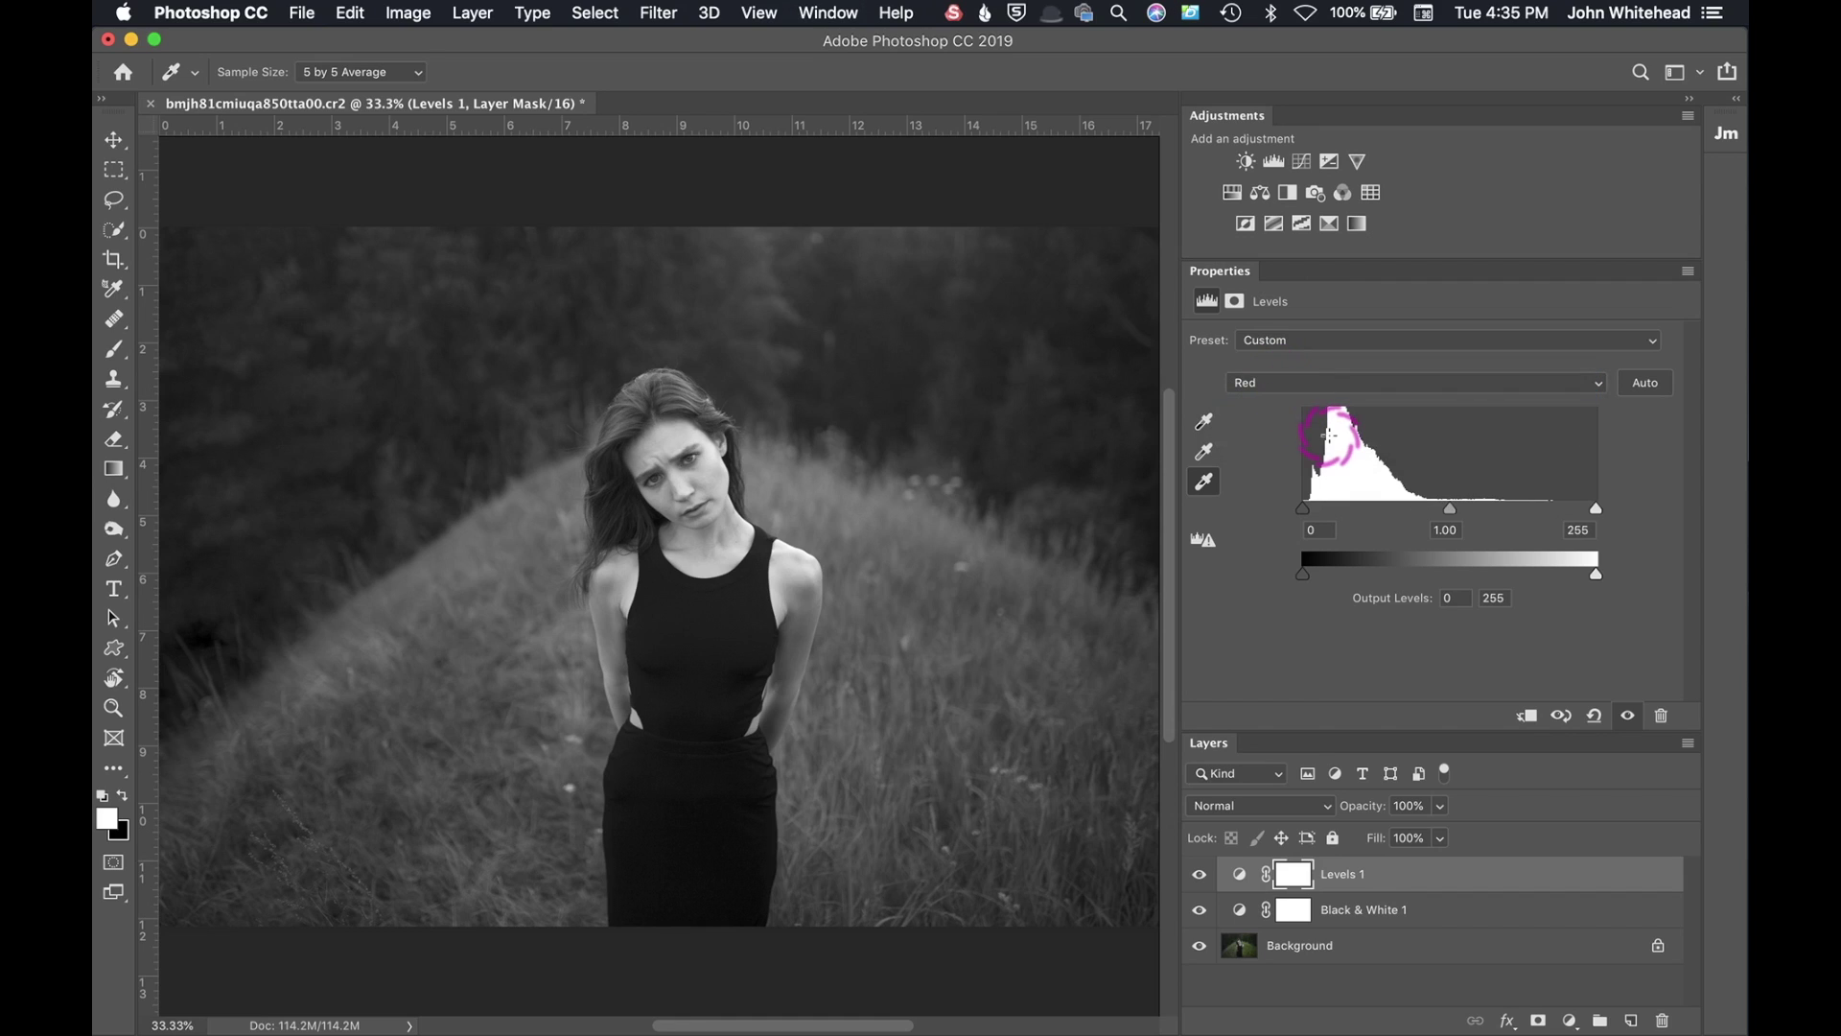
left_click(1450, 508)
mouse_move(1448, 507)
left_mouse_down()
mouse_move(1378, 509)
mouse_move(1494, 509)
mouse_move(1460, 511)
left_mouse_up()
left_click(1327, 384)
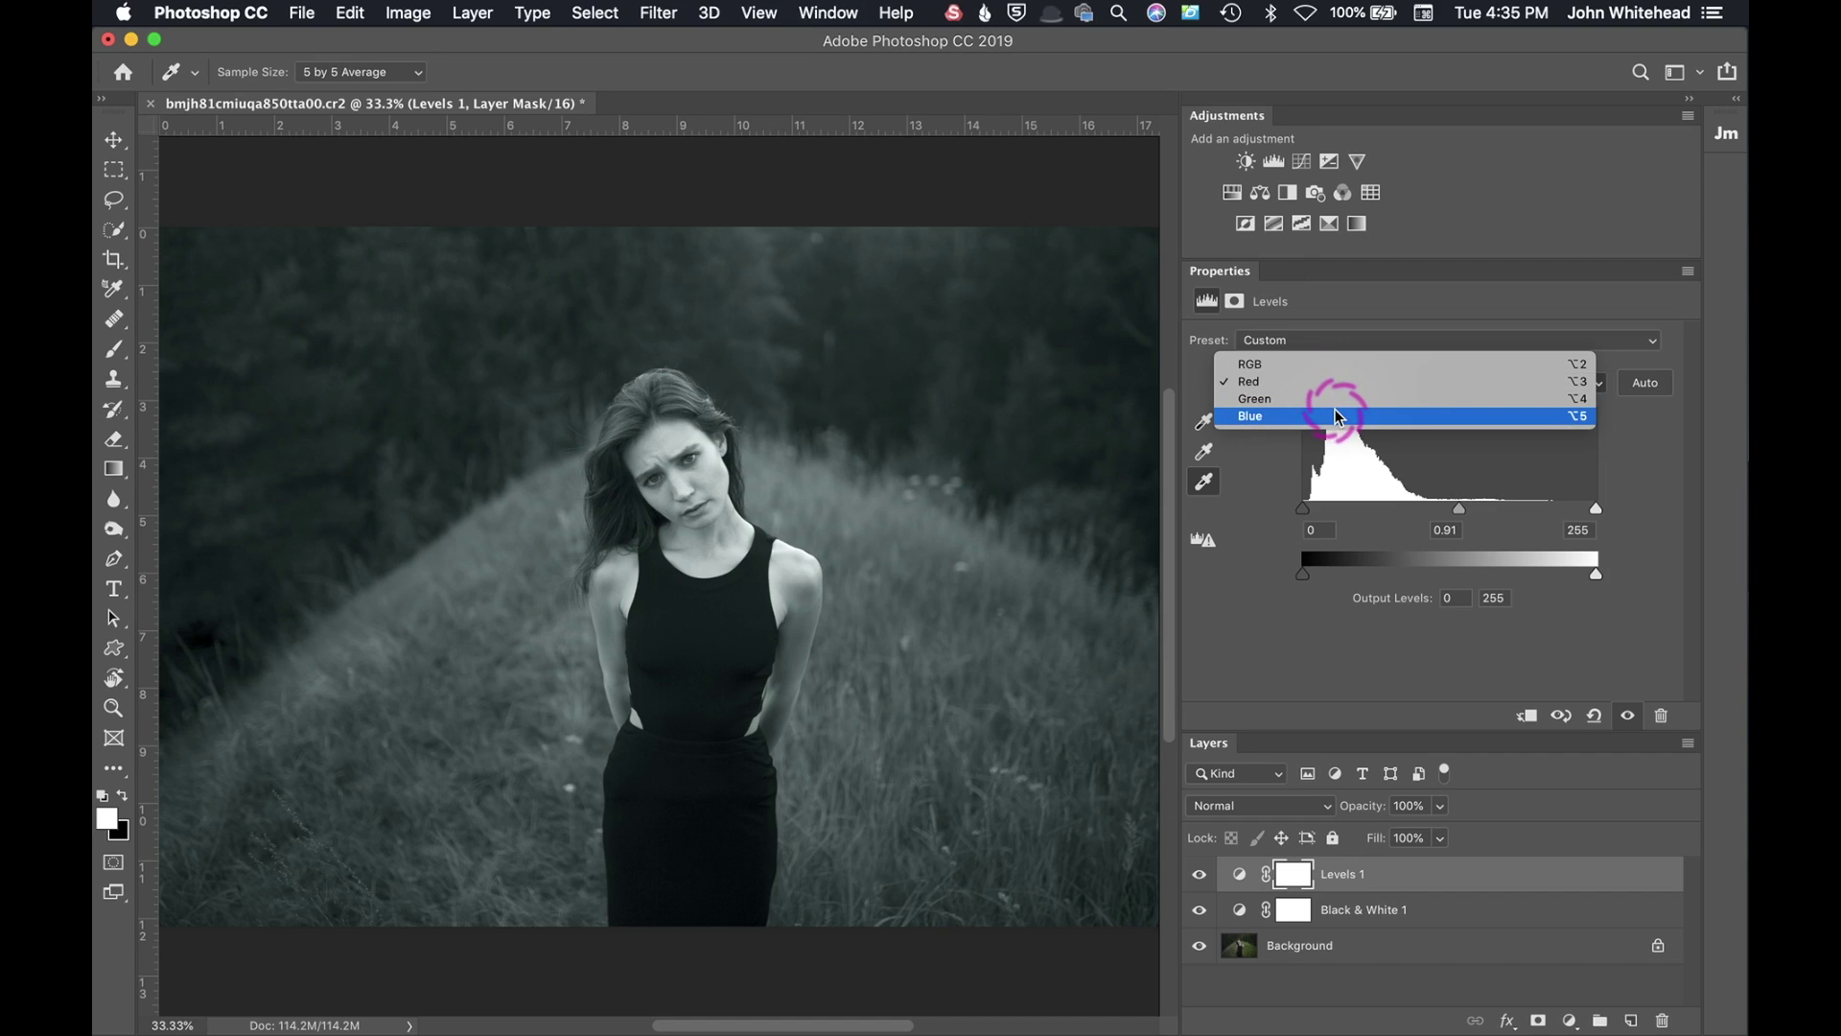
left_click(1337, 416)
left_click(937, 593)
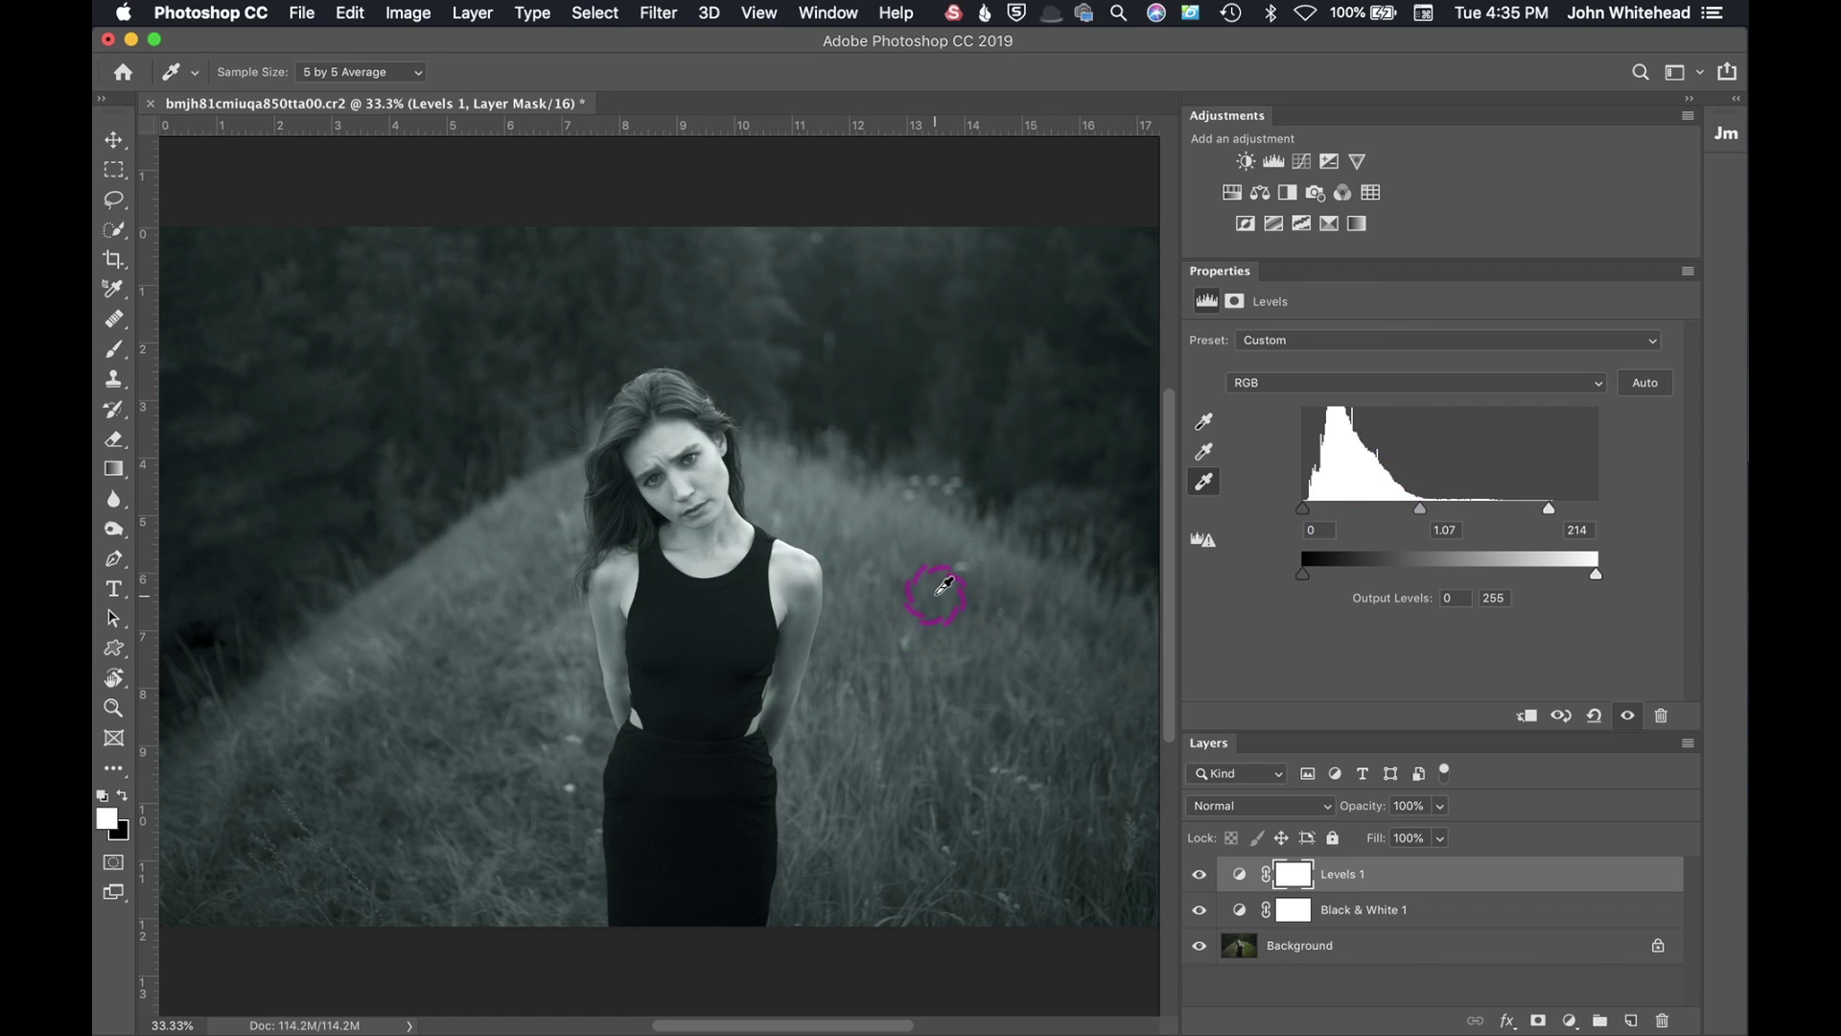
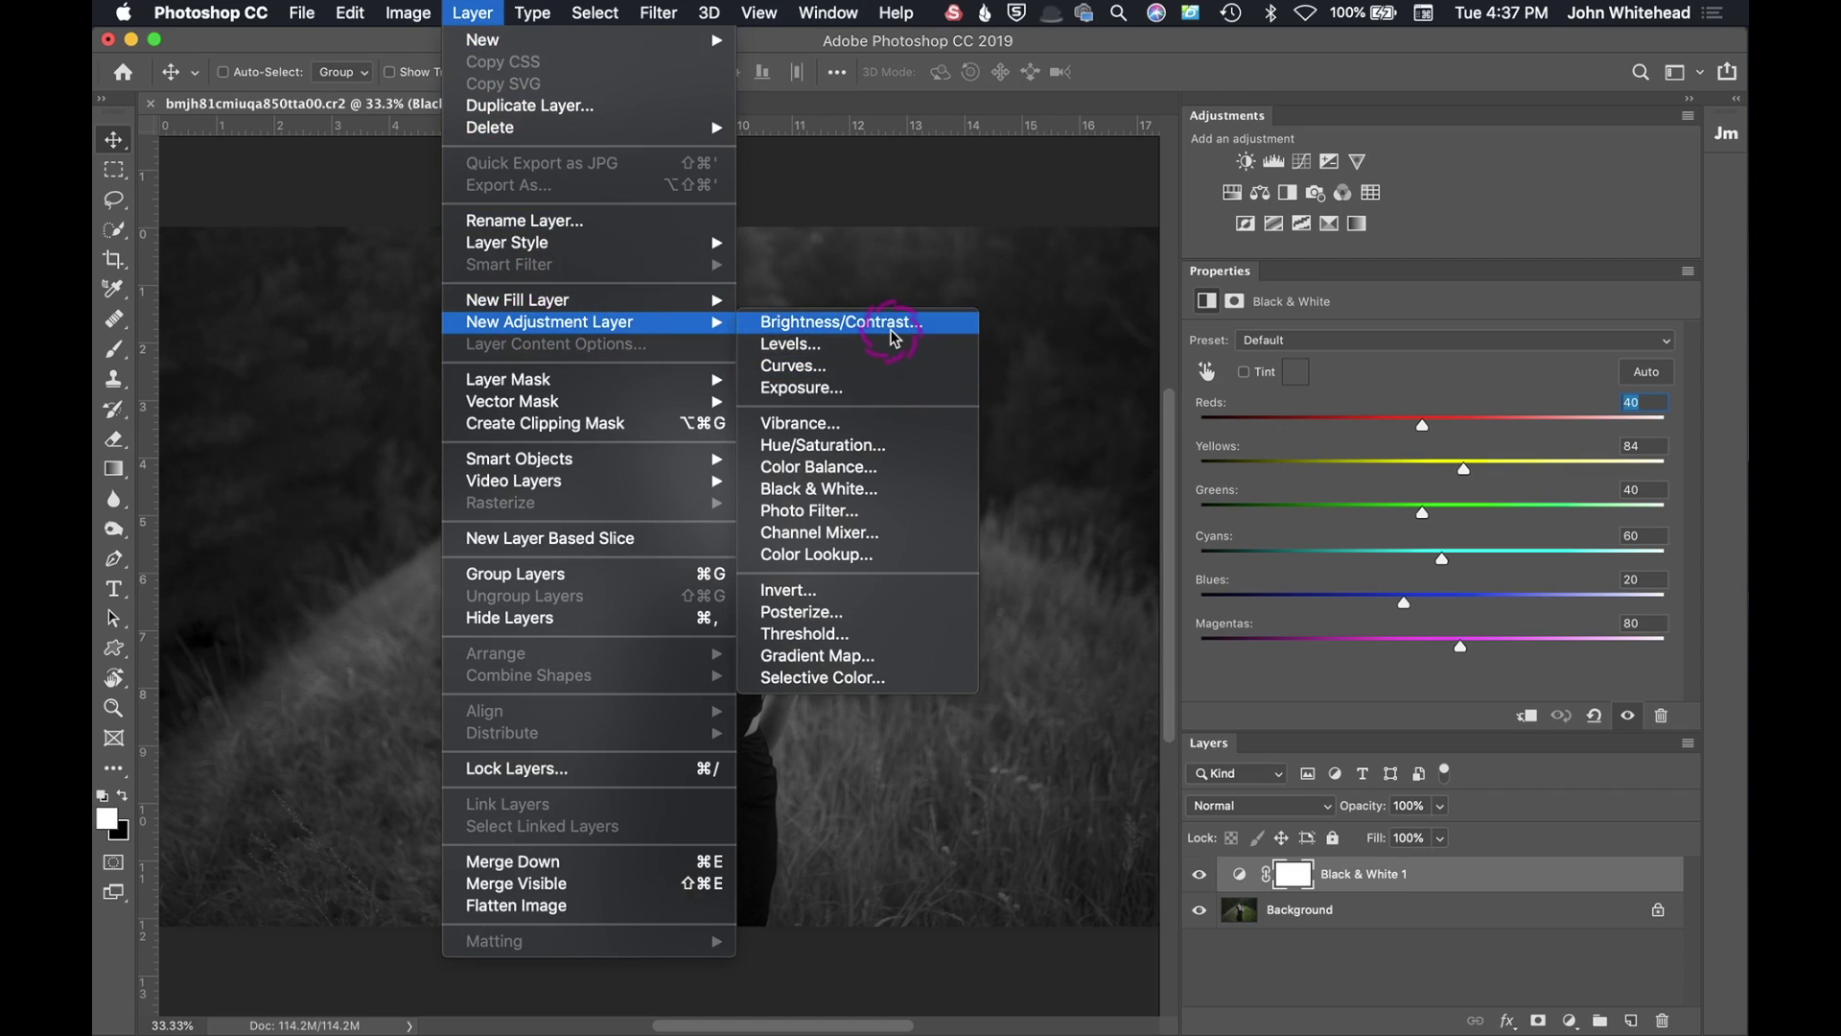
Add a Curves adjustment layer above the Black & White layer.
left_click(1019, 171)
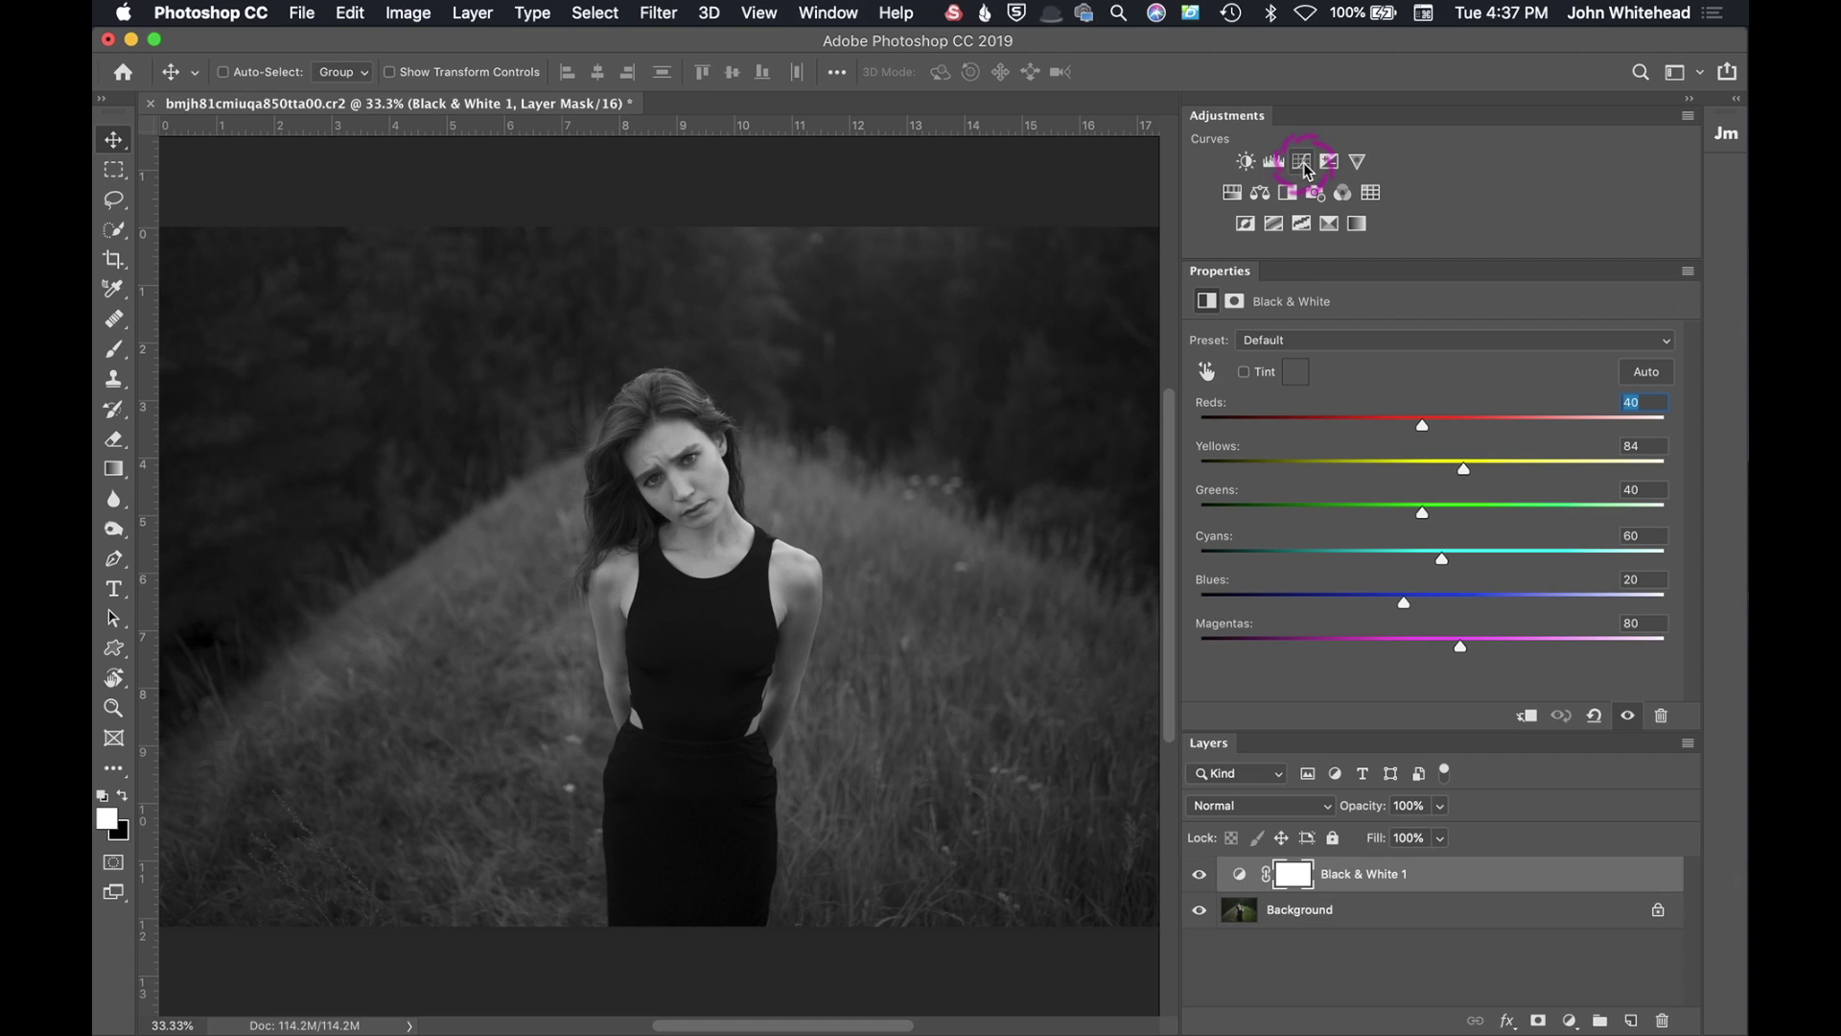
left_click(1570, 1022)
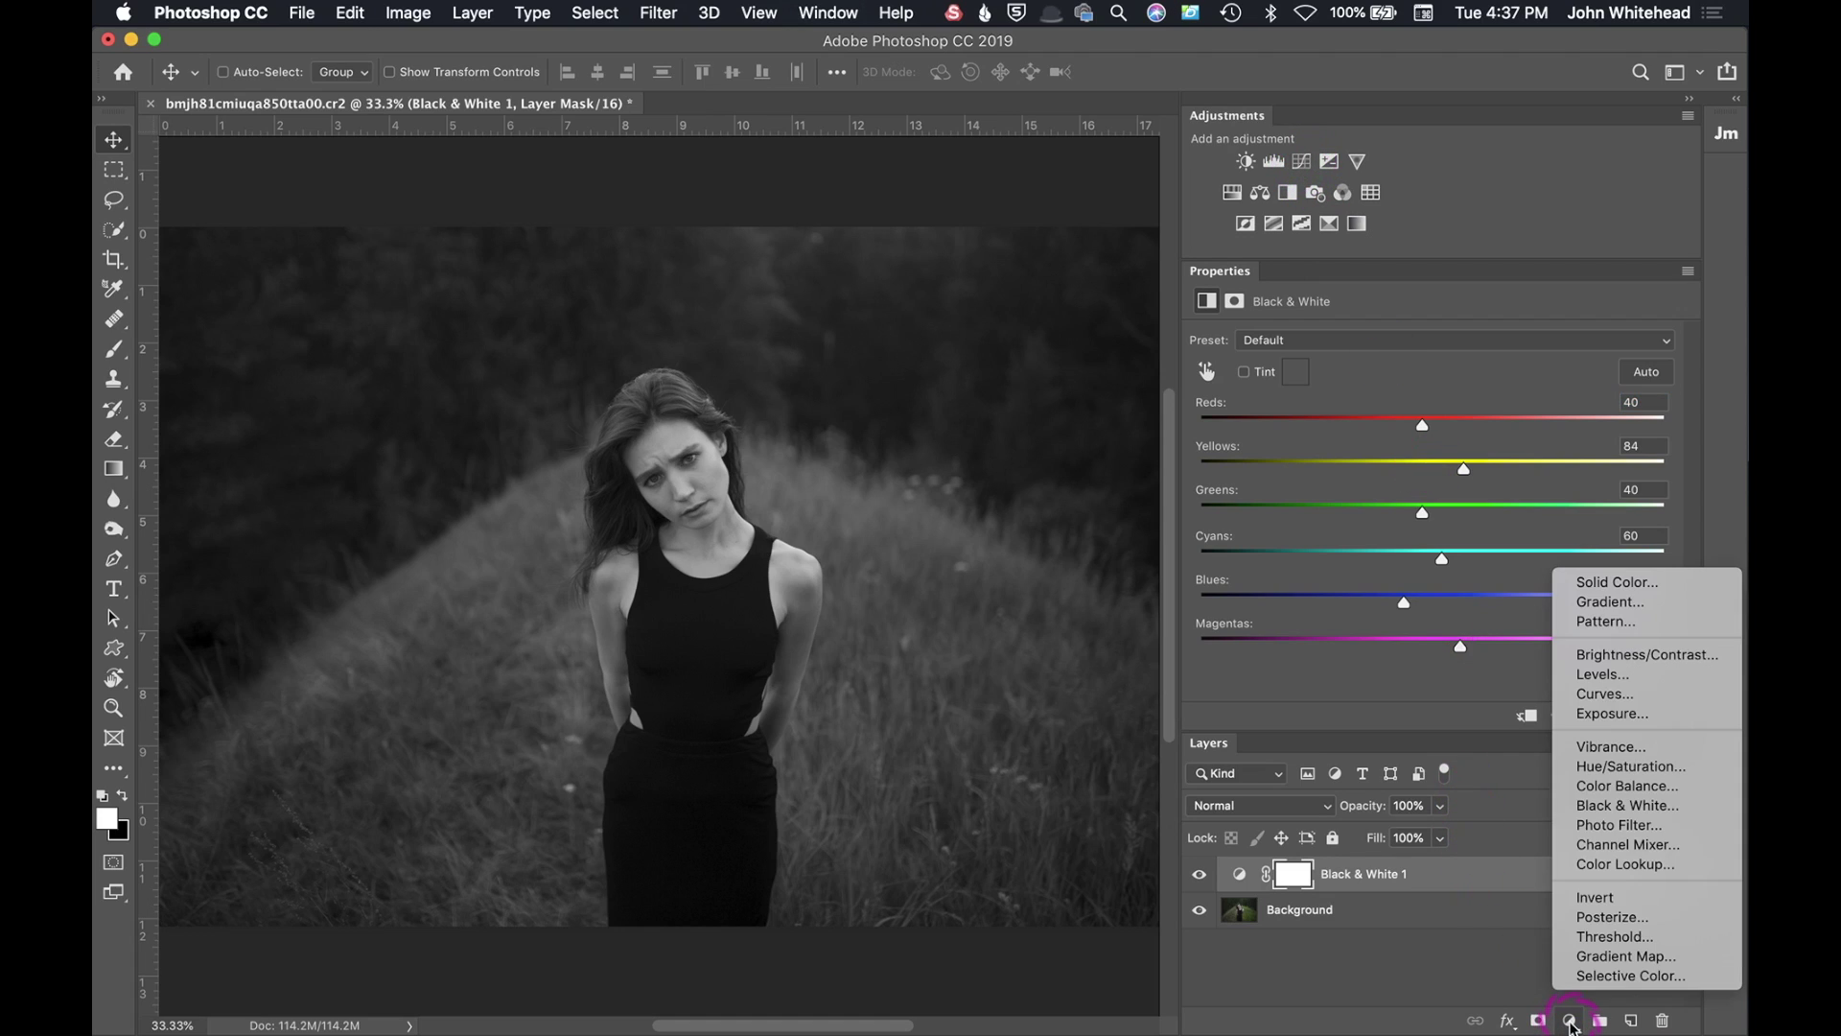
left_click(1560, 694)
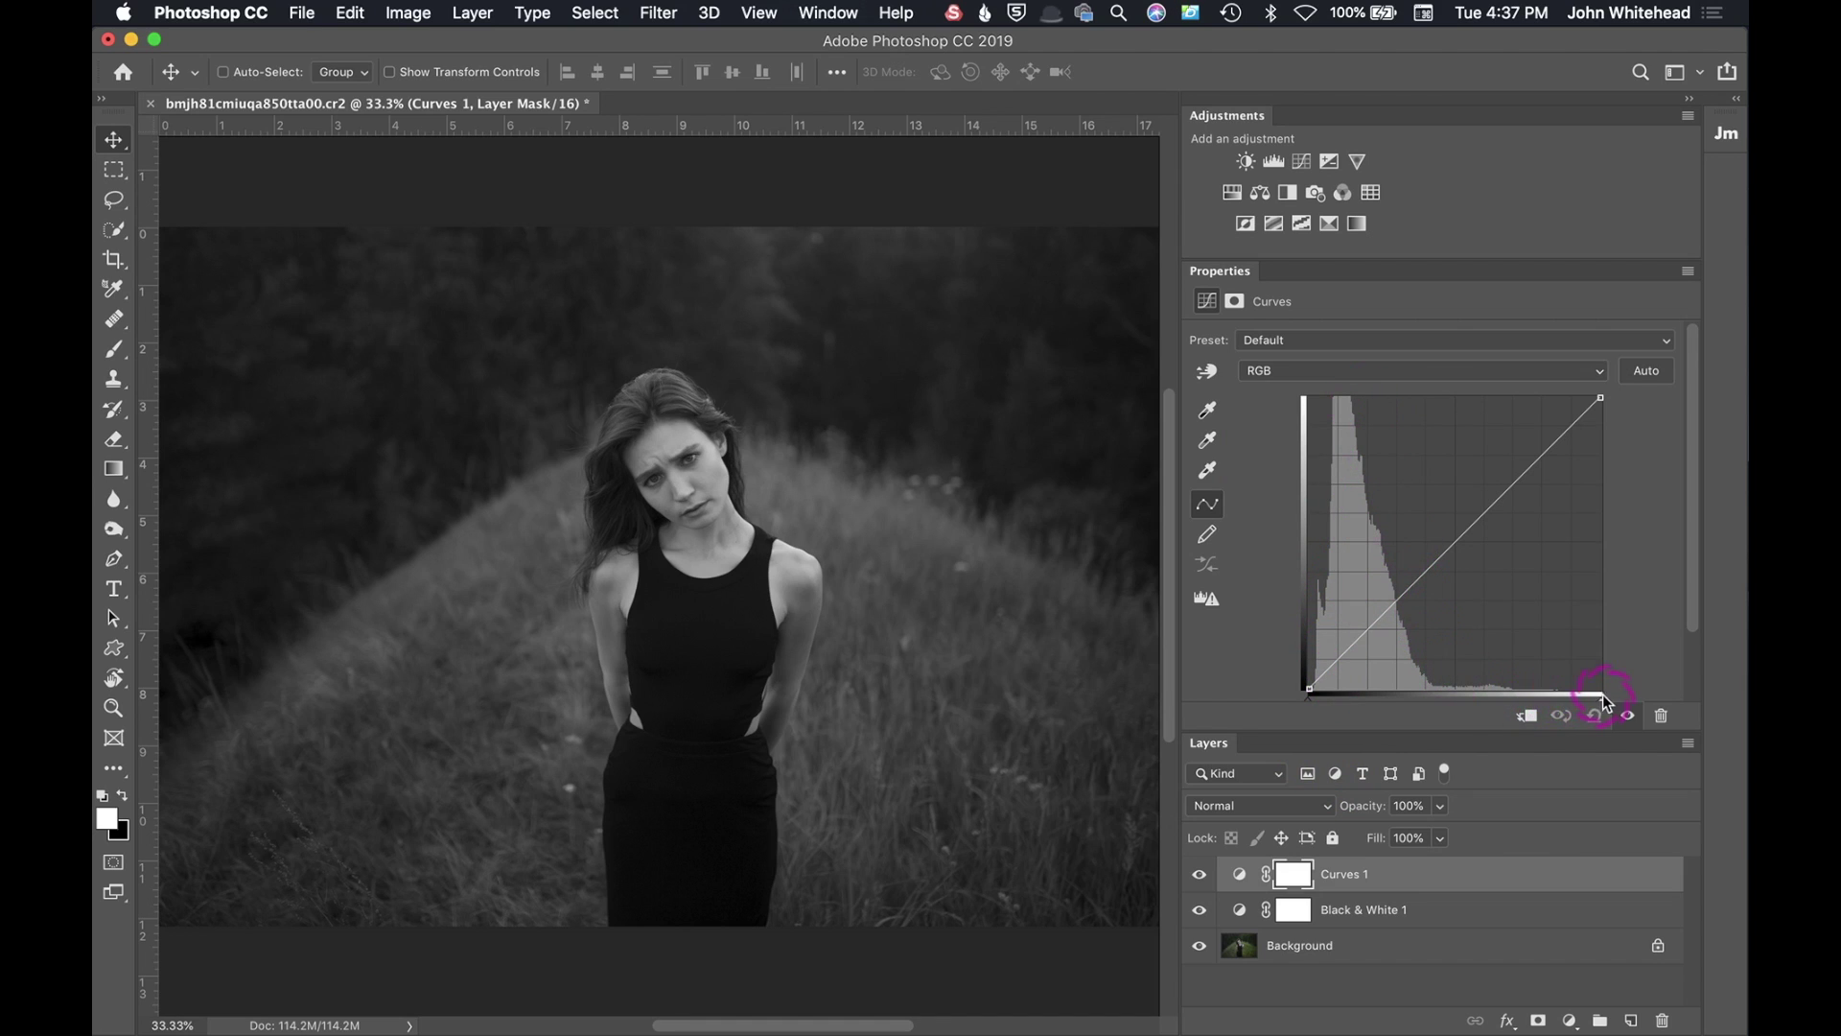
Adjust the curve's shadow endpoint to input 0 and output 1.
left_click(1572, 418)
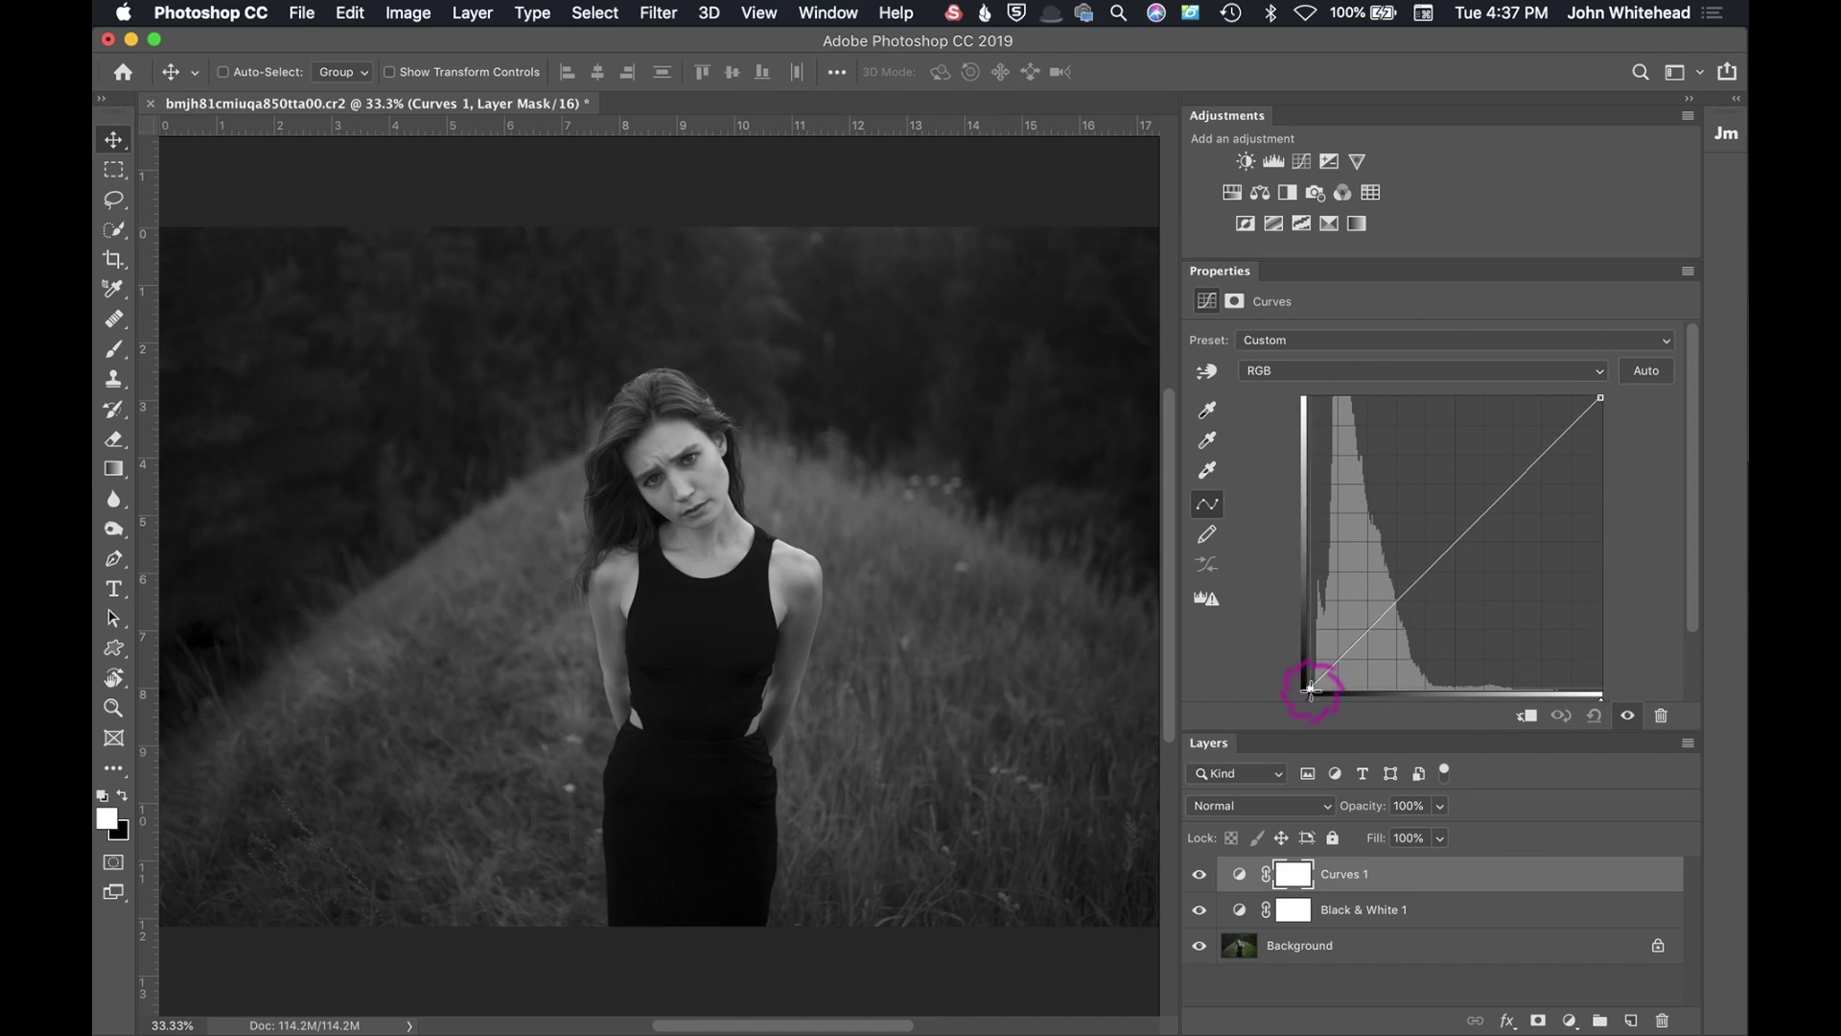
mouse_move(1311, 688)
left_mouse_down()
mouse_move(1299, 660)
mouse_move(1302, 683)
left_mouse_up()
scroll(1304, 652, "down", 2)
left_click(1307, 655)
left_click(1313, 670)
left_click(1613, 319)
left_click(1346, 565)
left_click(1259, 688)
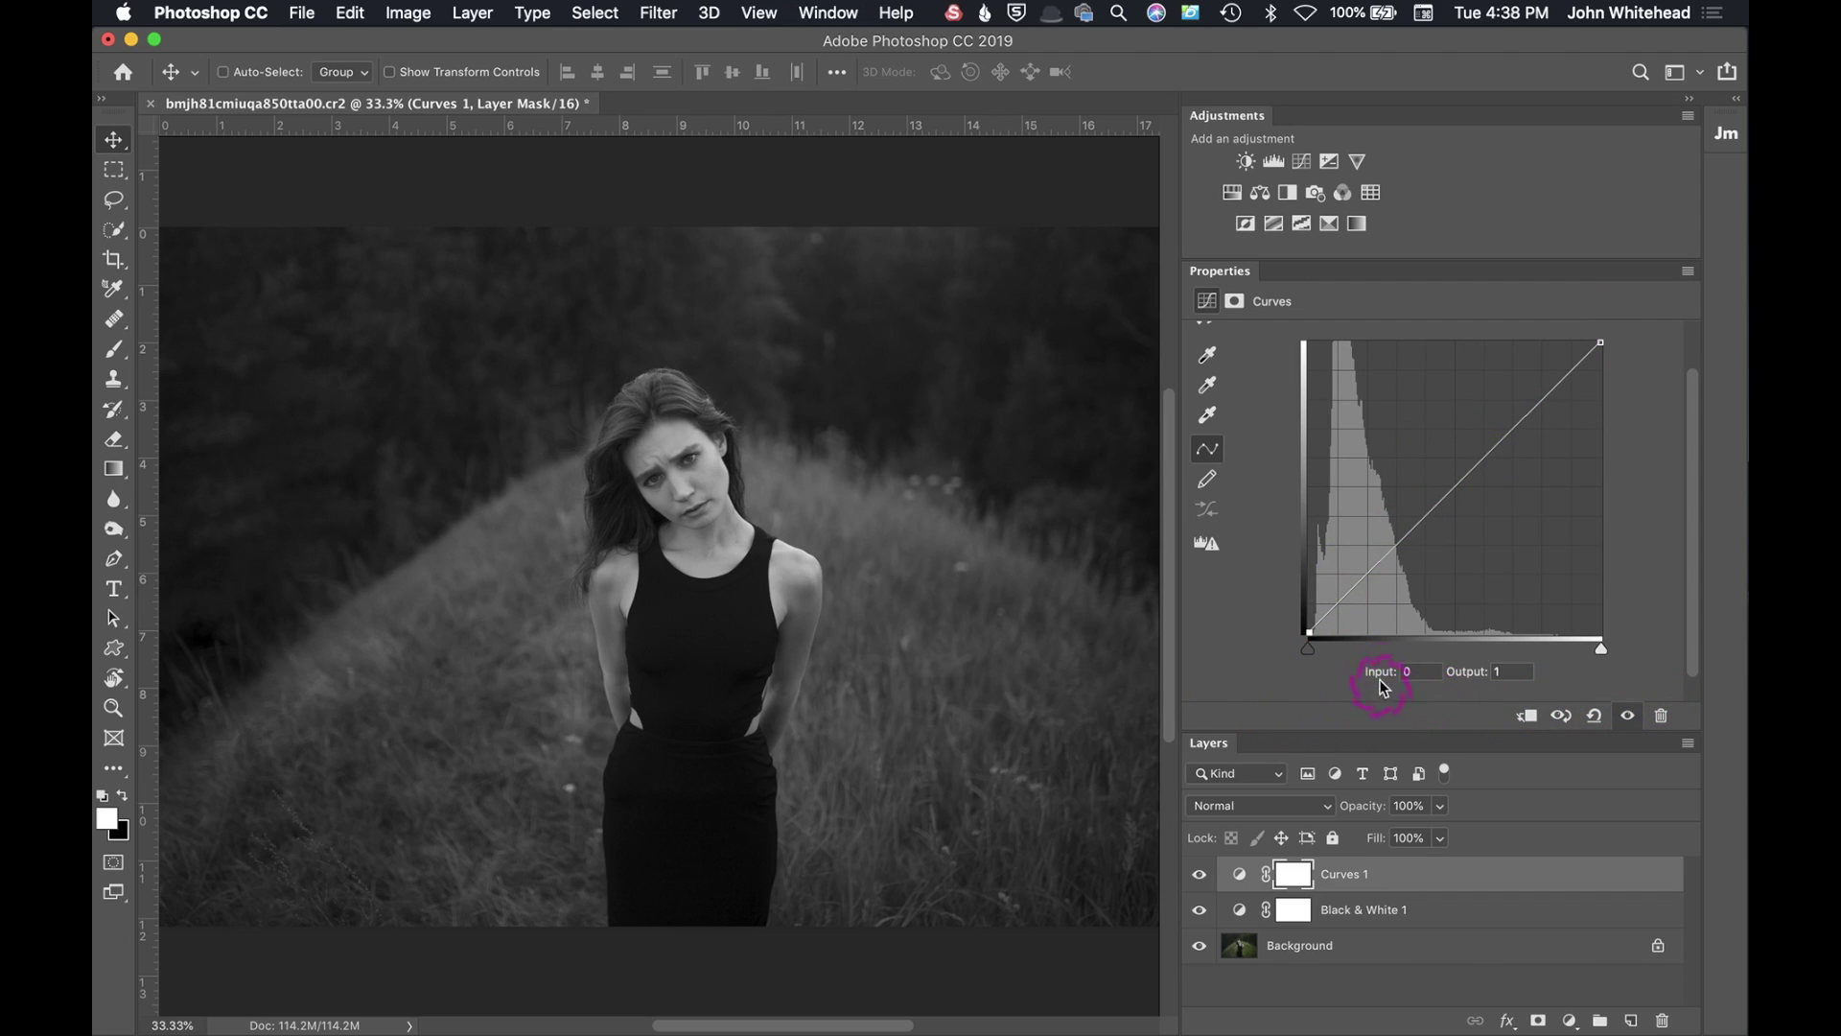
scroll(1368, 678, "up", 2)
scroll(1368, 678, "down", 1)
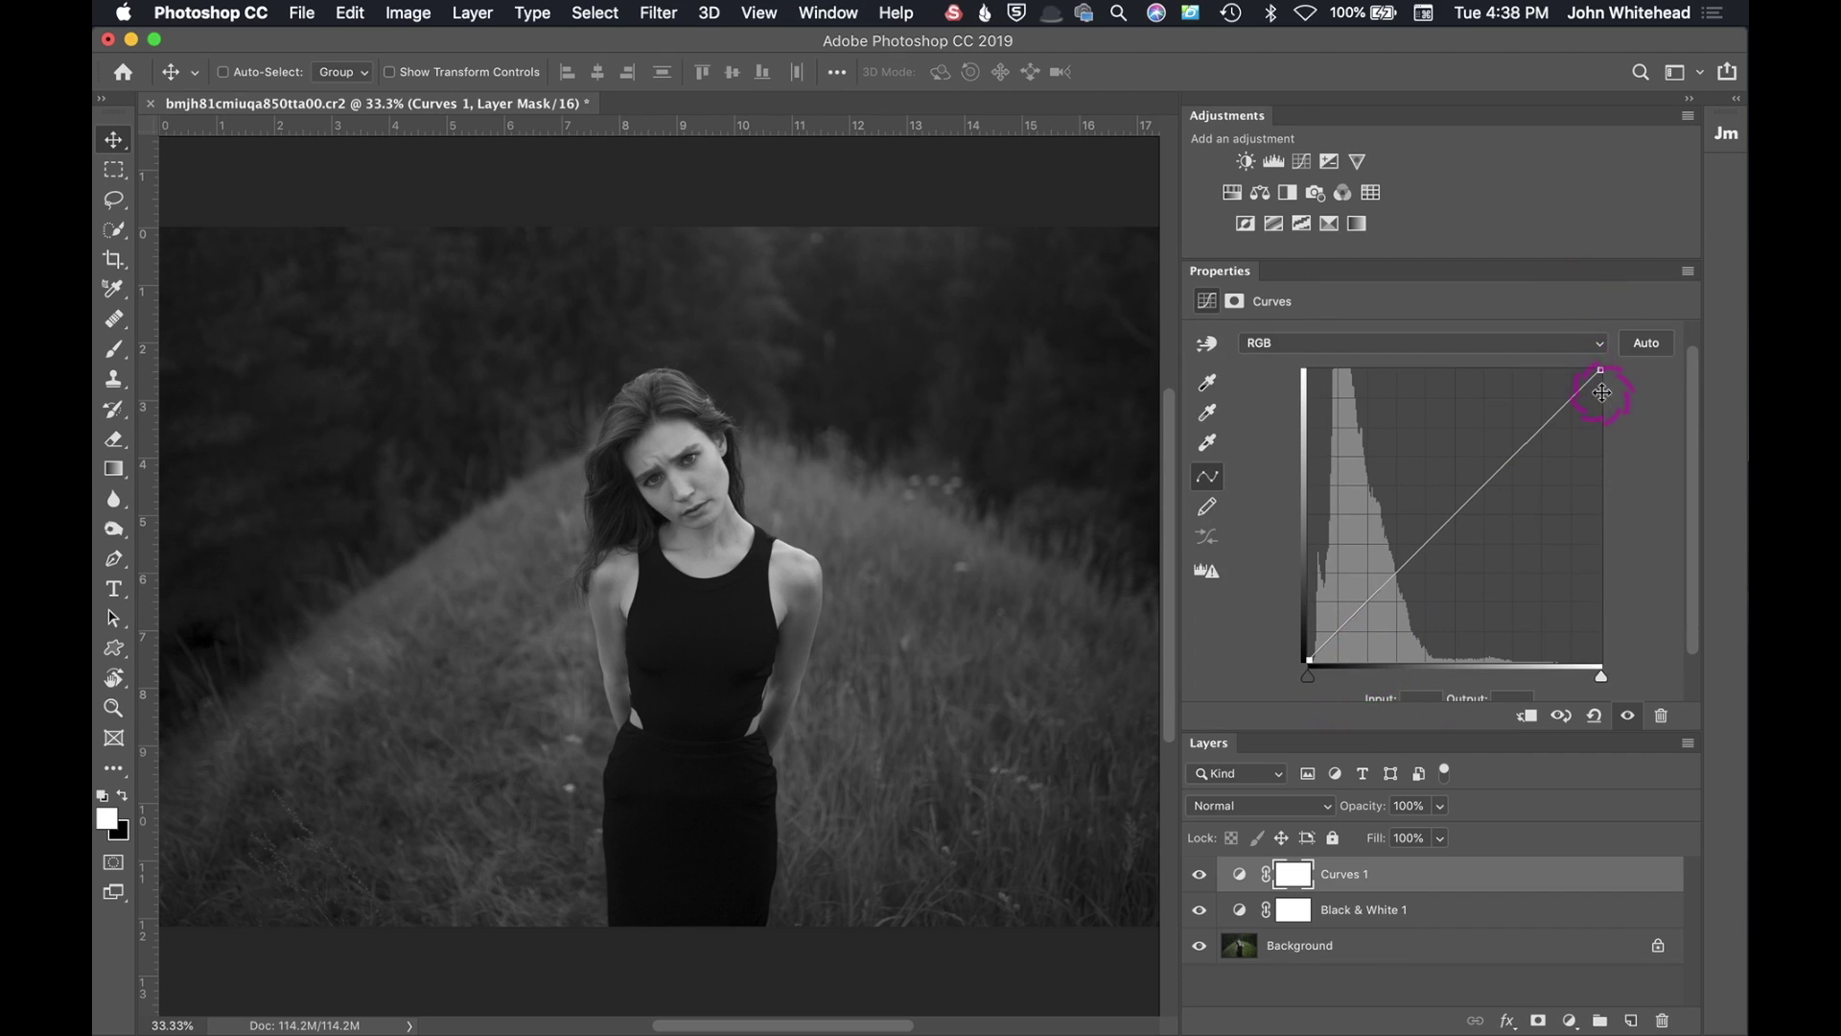
Try lowering the curve's highlight endpoint and moving its input sliders, returning the endpoints to the corners.
left_click_drag(1597, 376, 1607, 394)
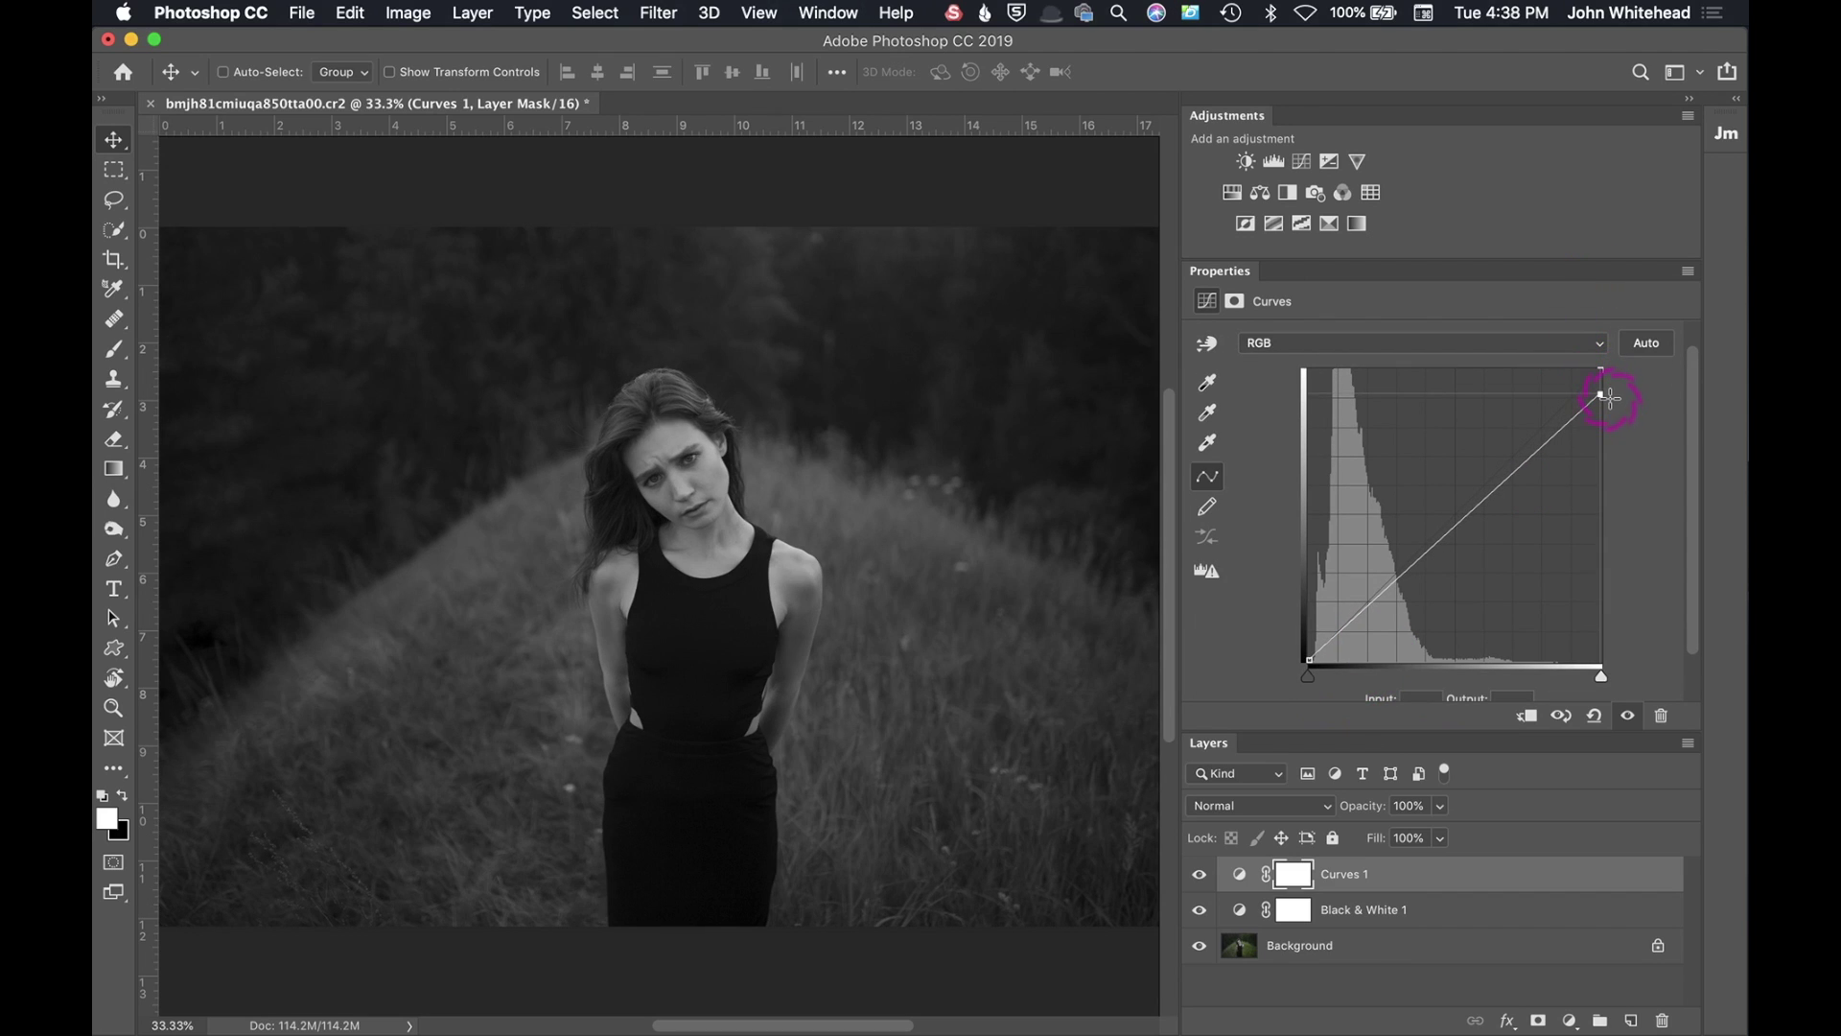
mouse_move(1610, 398)
left_mouse_down()
mouse_move(1624, 362)
mouse_move(1569, 353)
mouse_move(1610, 364)
left_mouse_up()
mouse_move(1607, 687)
left_mouse_down()
mouse_move(1586, 682)
mouse_move(1637, 671)
left_mouse_up()
left_click_drag(1327, 677, 1298, 677)
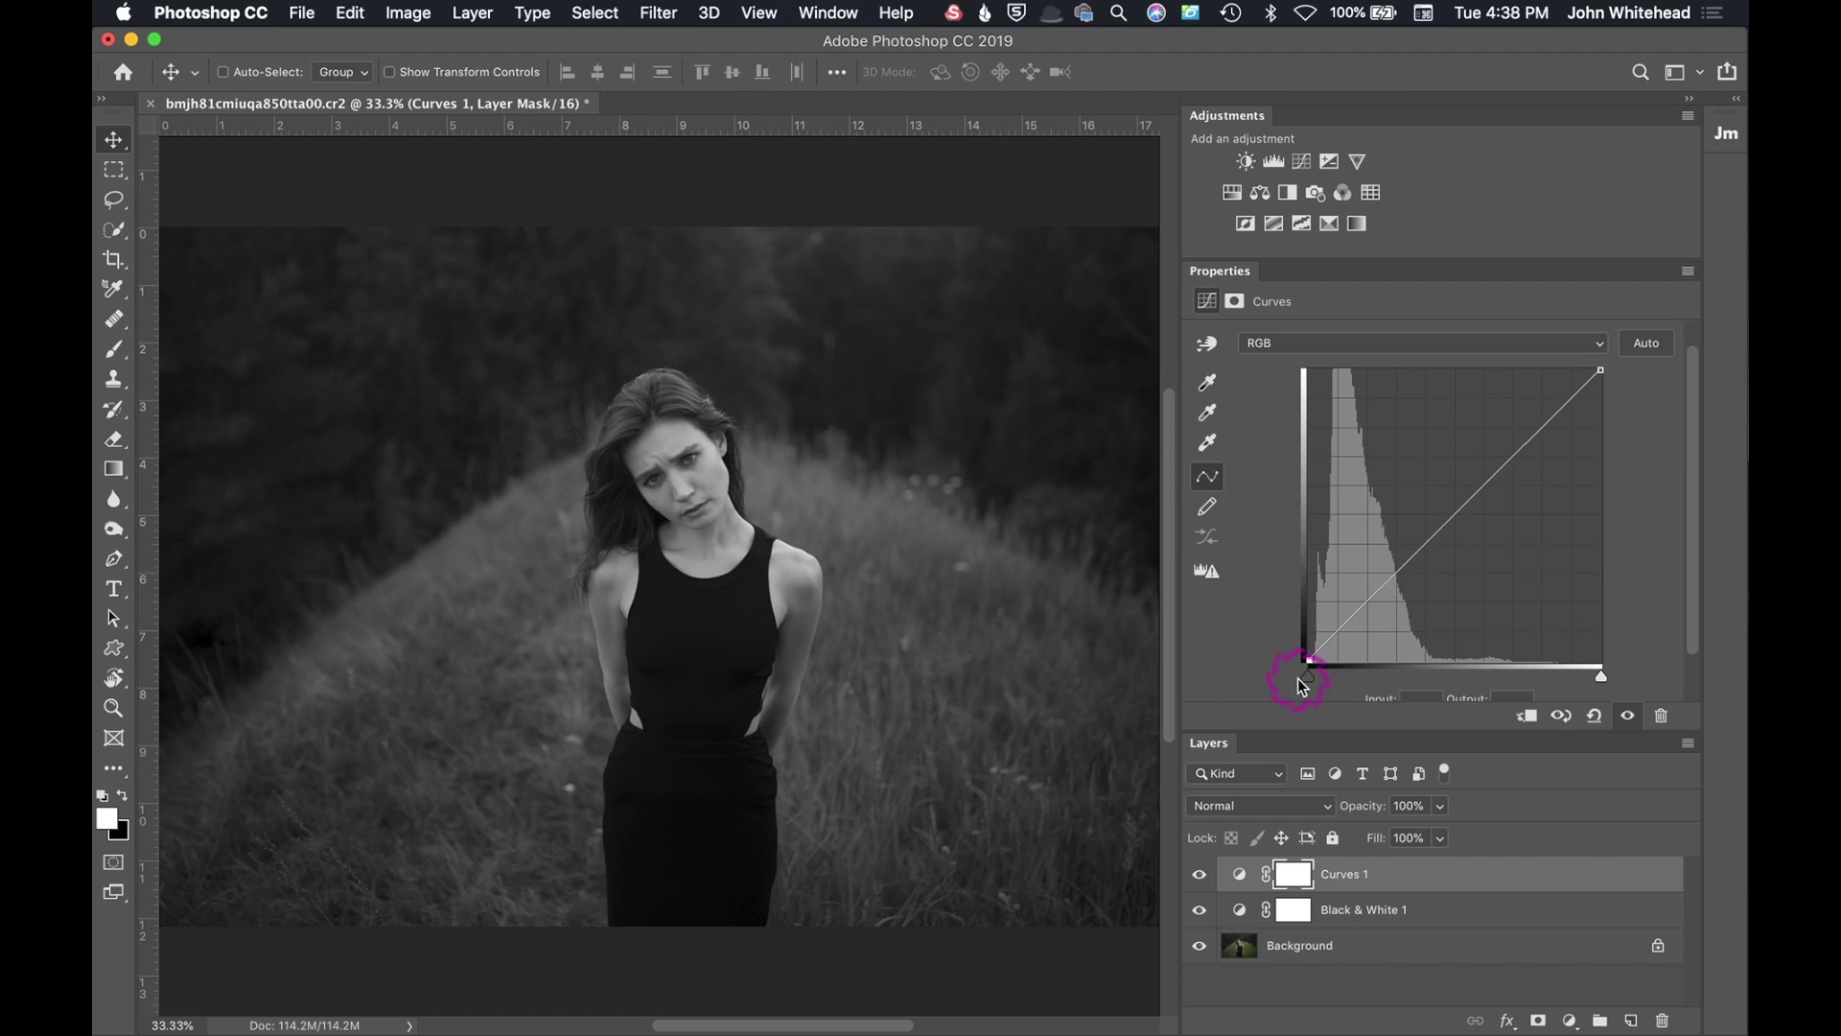
mouse_move(1595, 373)
left_mouse_down()
mouse_move(1570, 370)
mouse_move(1598, 365)
mouse_move(1607, 393)
left_mouse_up()
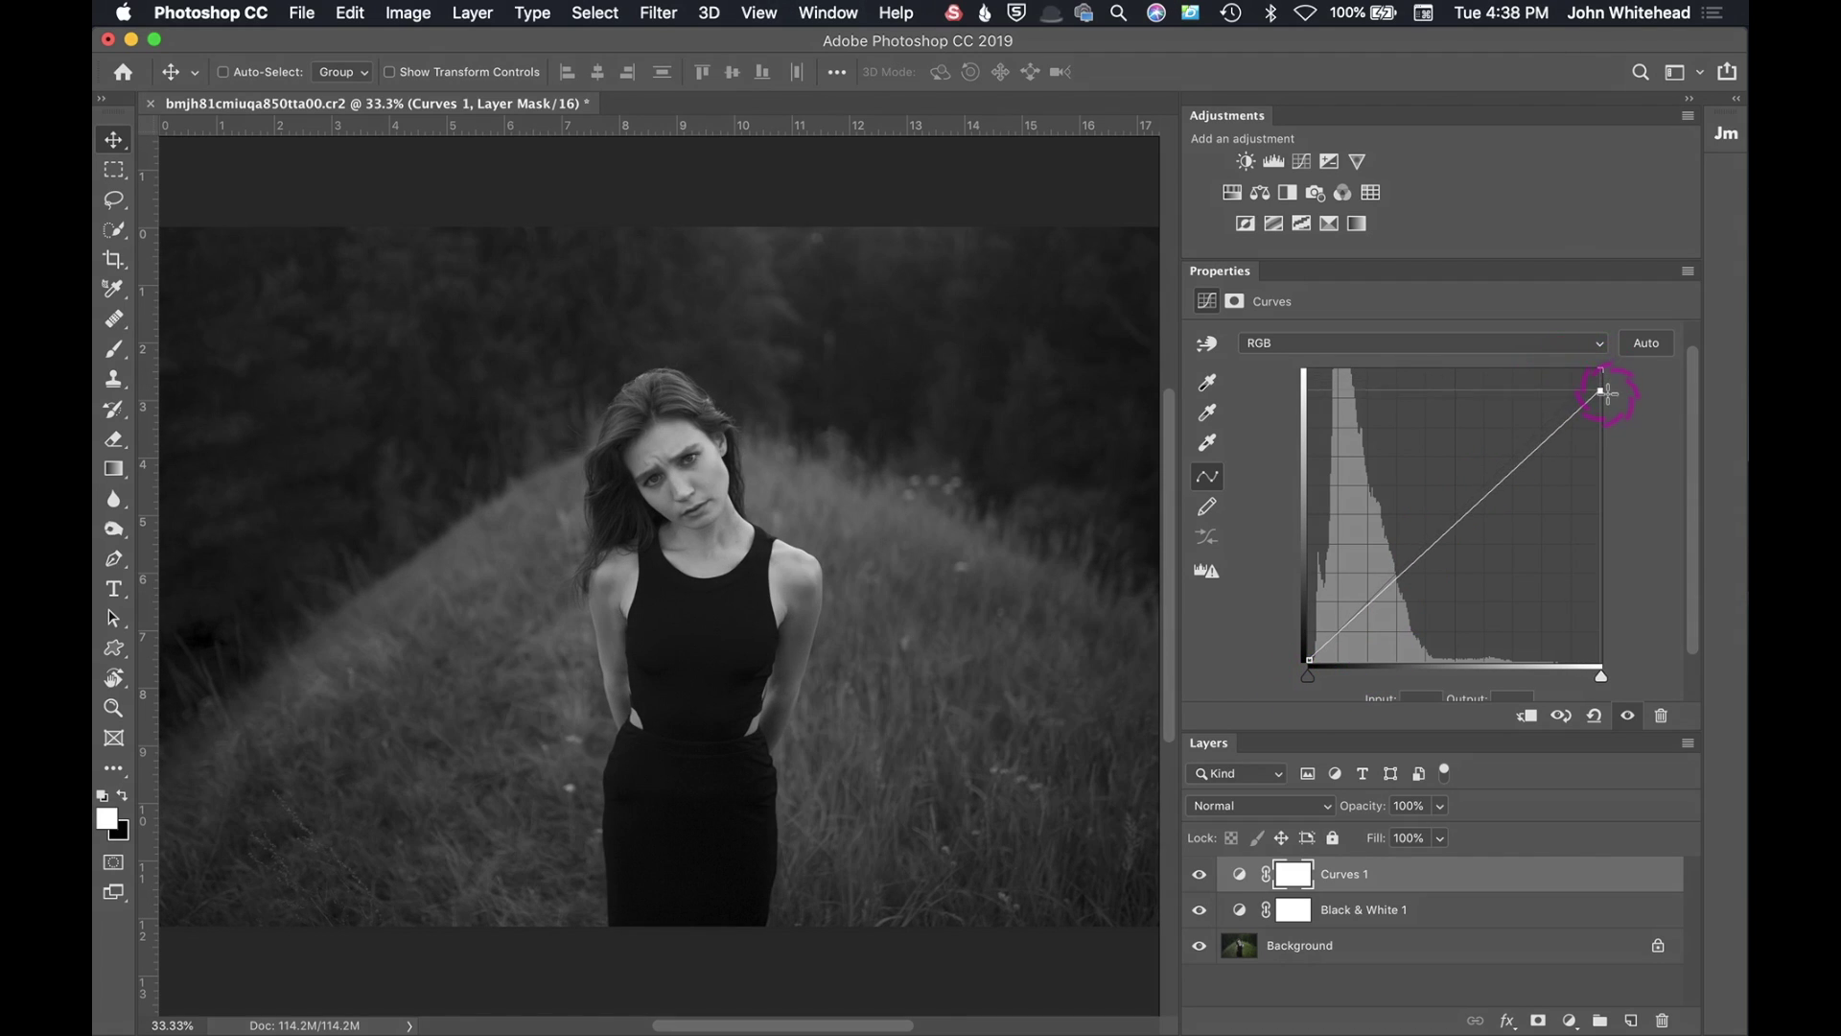
left_click_drag(1608, 393, 1601, 370)
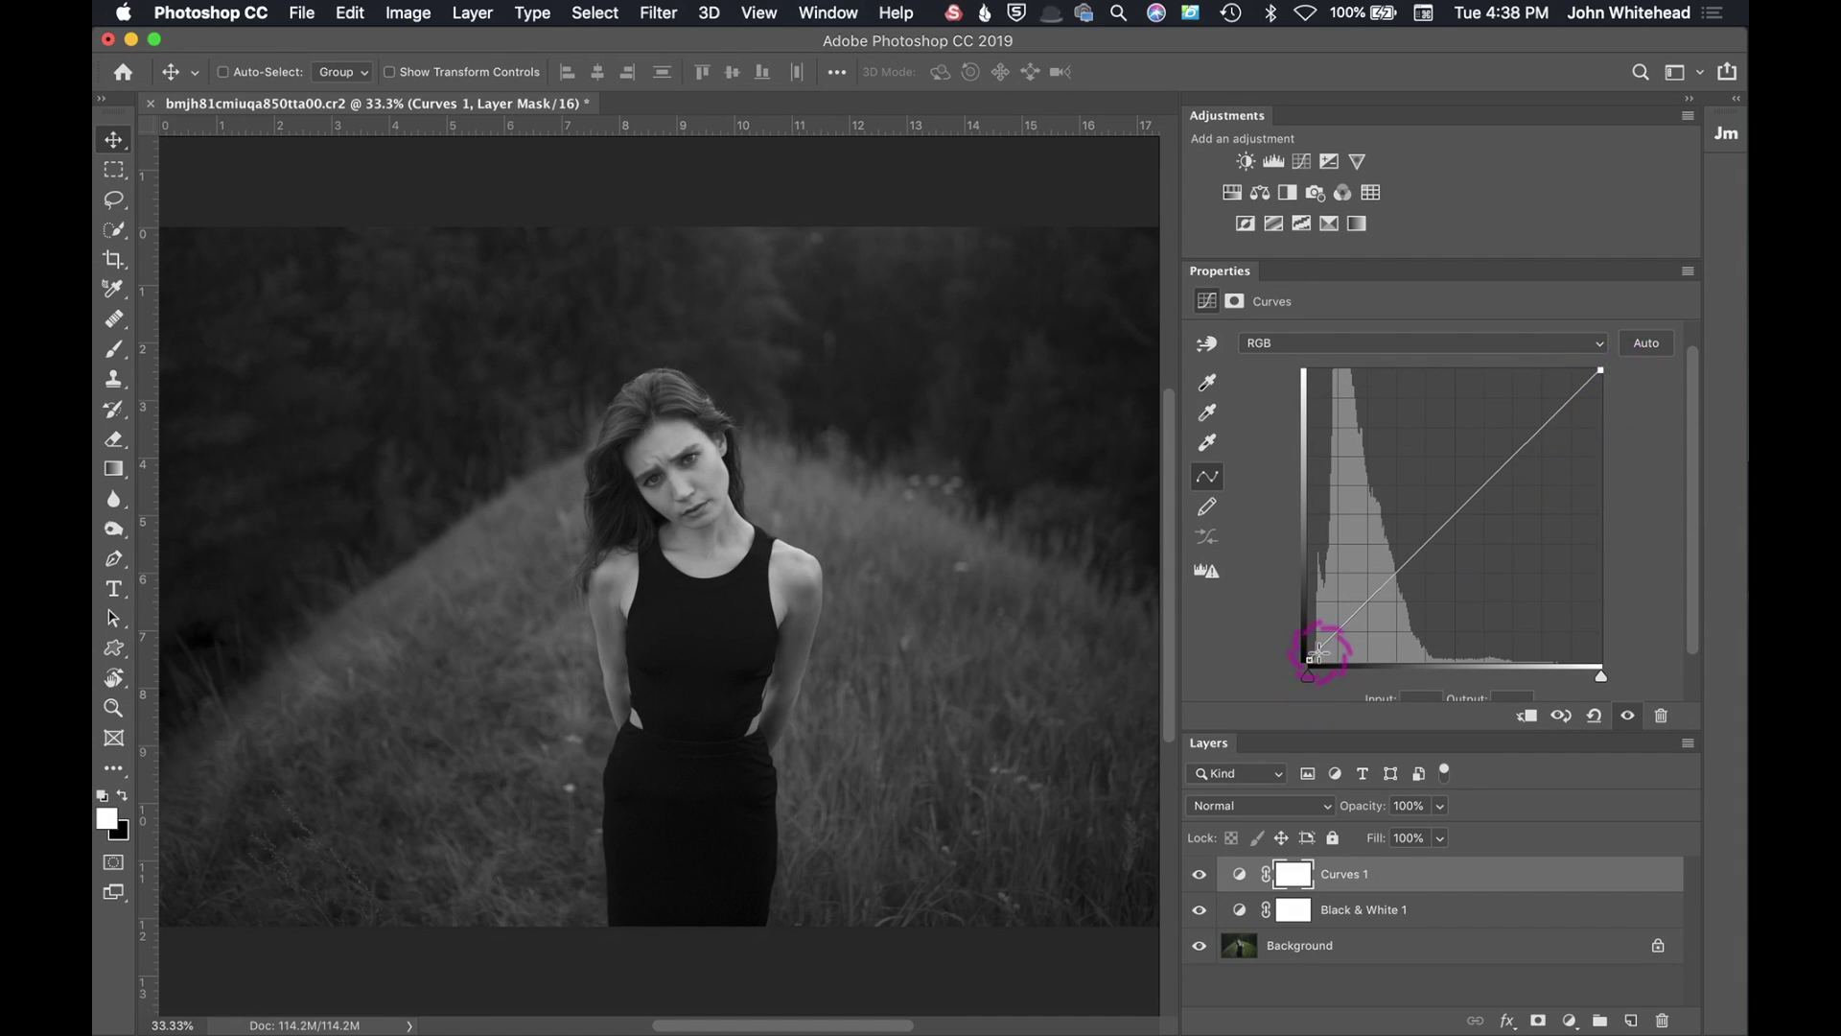
Set the curve's shadow endpoint in the corner and raise its midtones slightly with a new middle point.
mouse_move(1307, 658)
left_mouse_down()
mouse_move(1307, 637)
mouse_move(1308, 658)
mouse_move(1331, 646)
mouse_move(1307, 662)
left_mouse_up()
left_click_drag(1457, 505, 1446, 498)
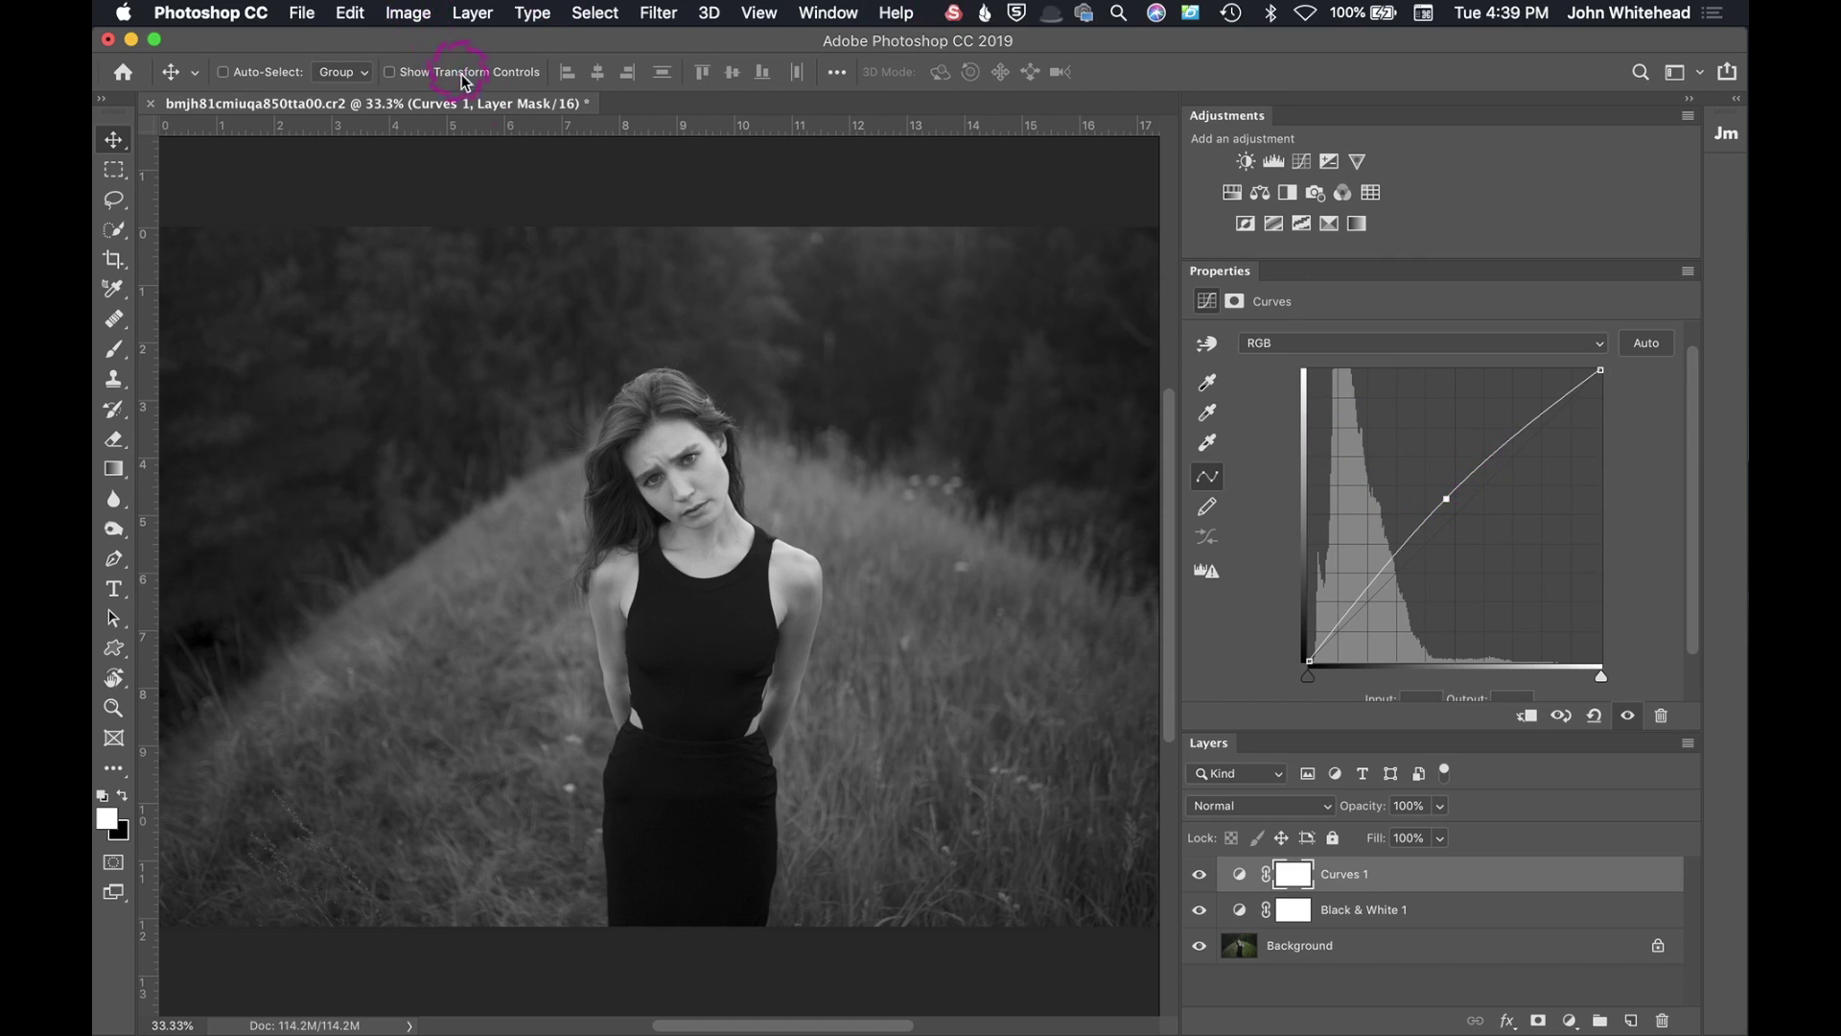
Examine the direct, non-layer Curves adjustment dialog and cancel it.
left_click(425, 12)
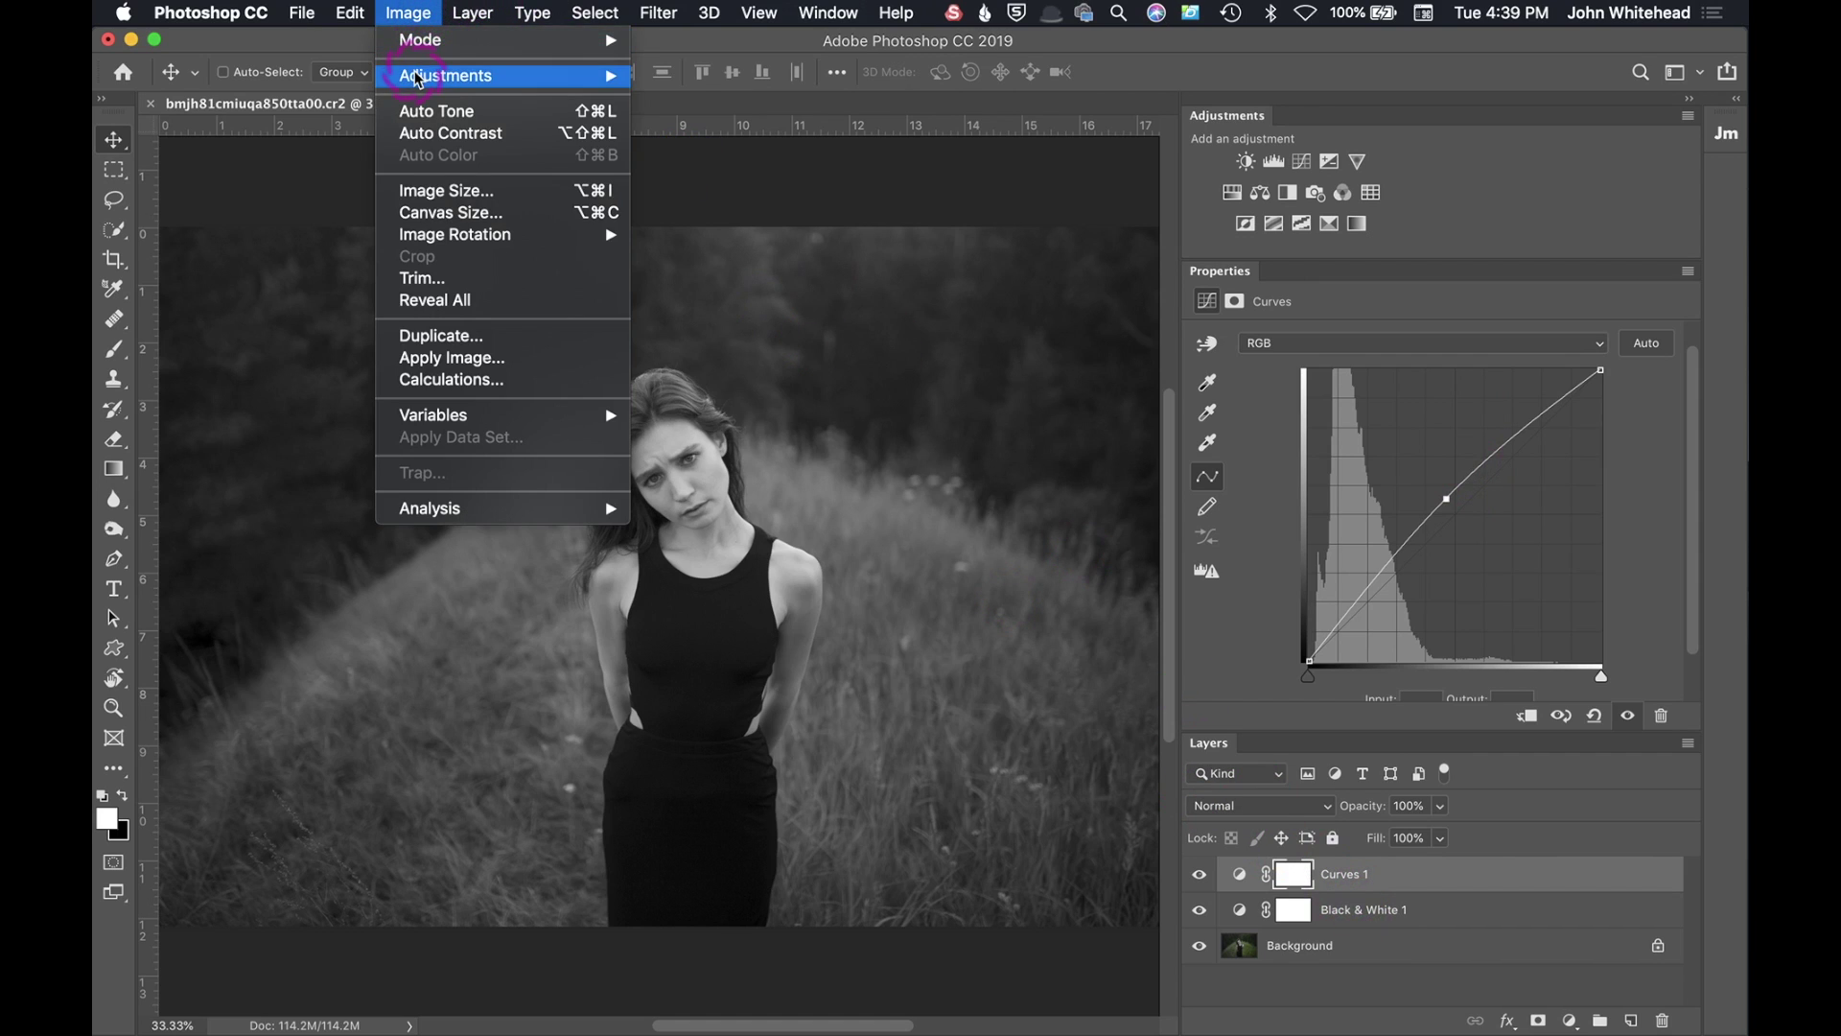
mouse_move(537, 75)
left_click(825, 119)
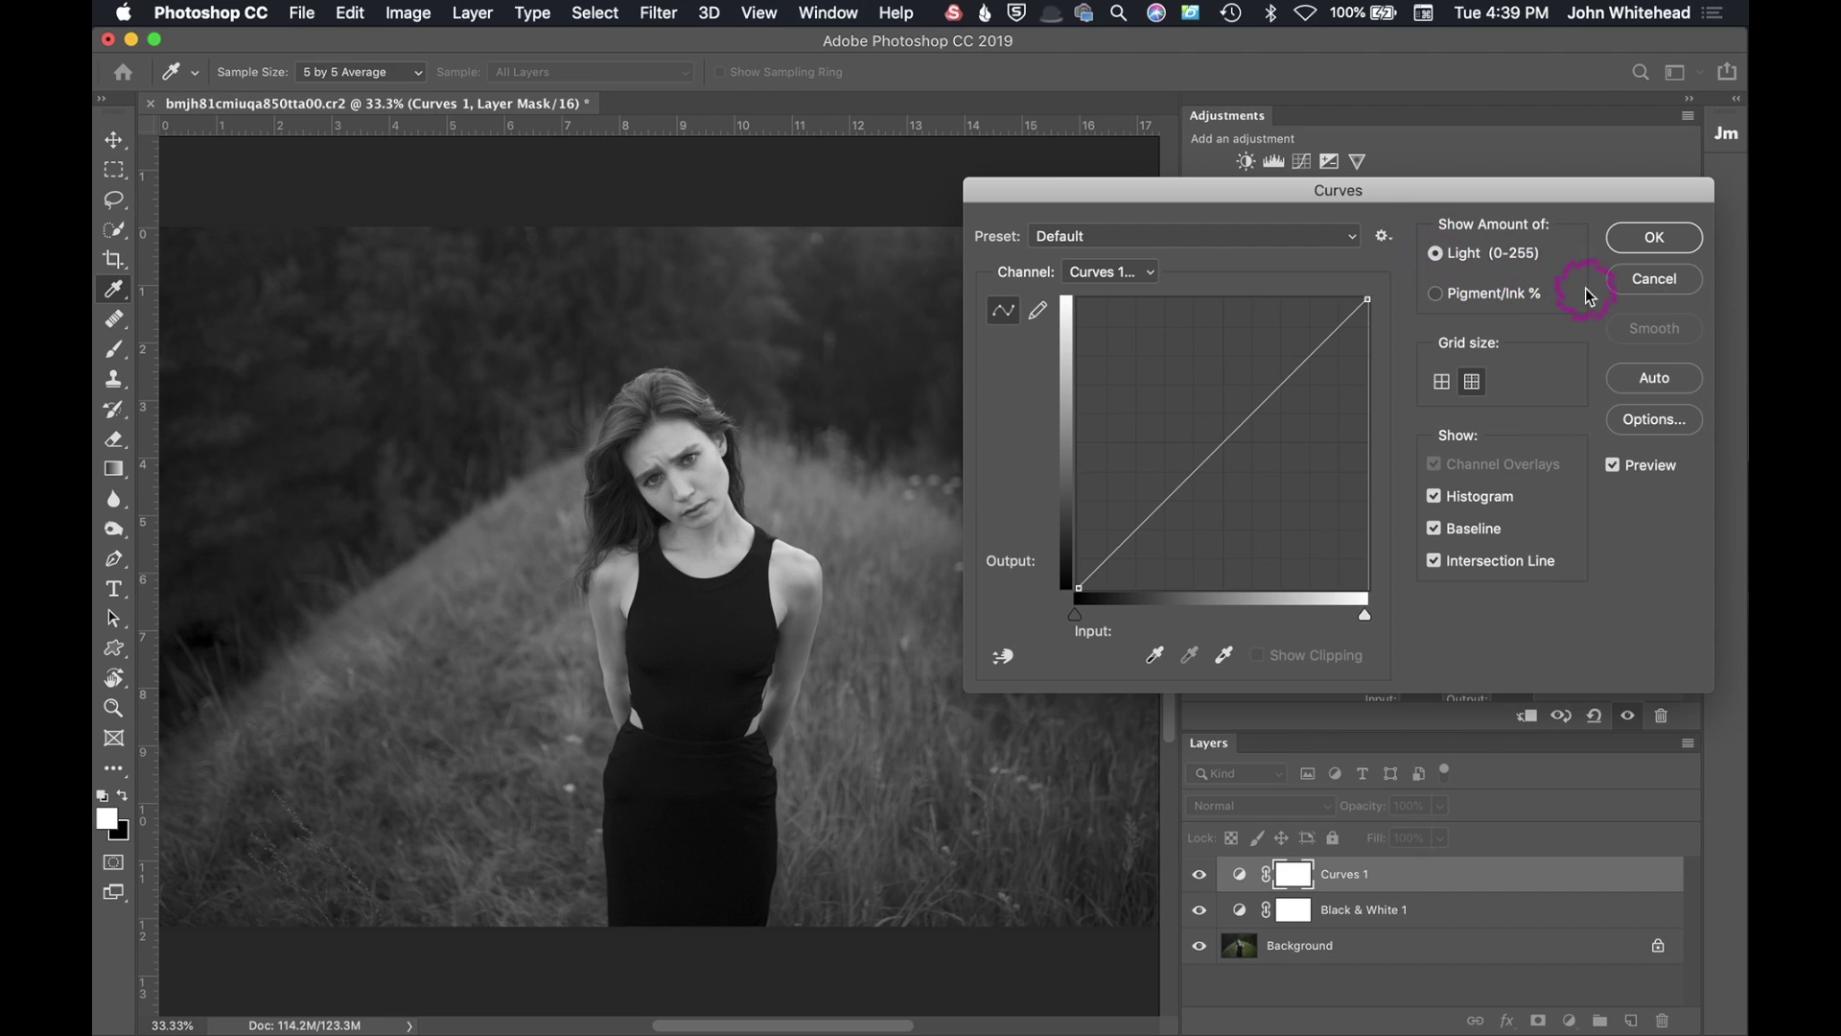
left_click(1688, 279)
Try brighter and darker positions for the curve's middle point, settling it slightly above the diagonal.
left_click_drag(1446, 498, 1441, 490)
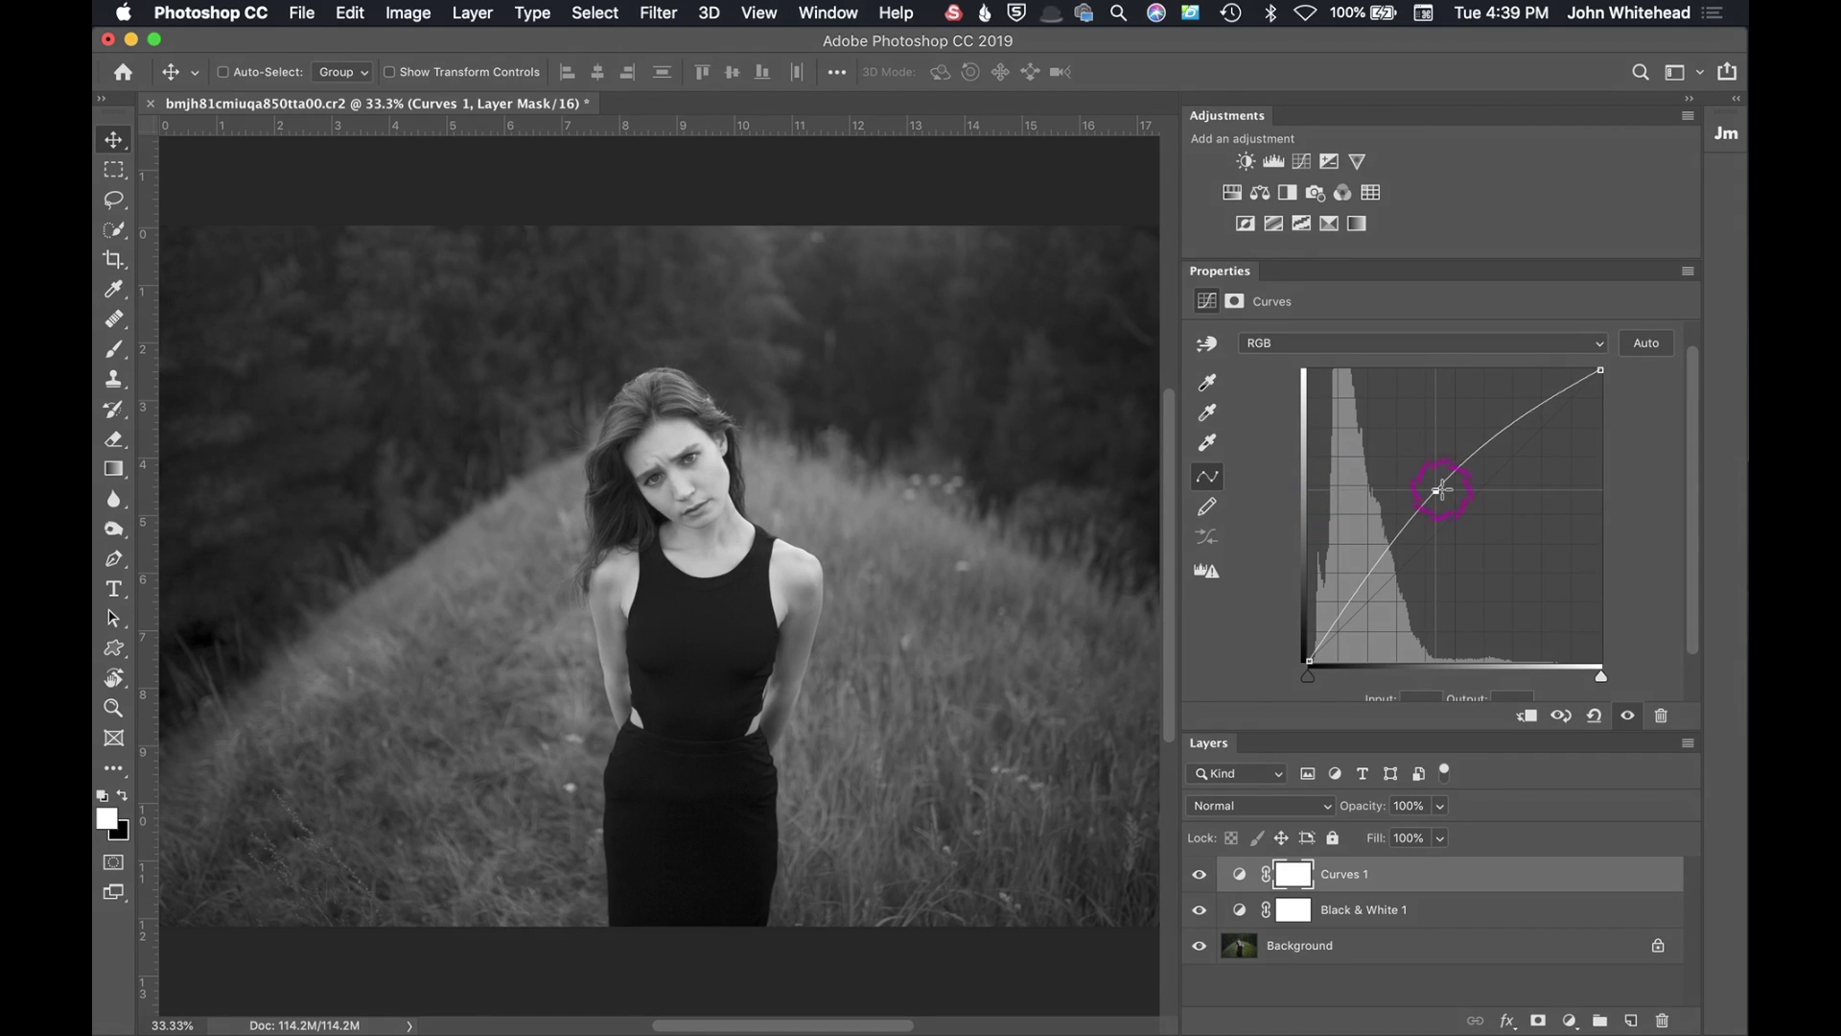
left_click_drag(1441, 490, 1481, 525)
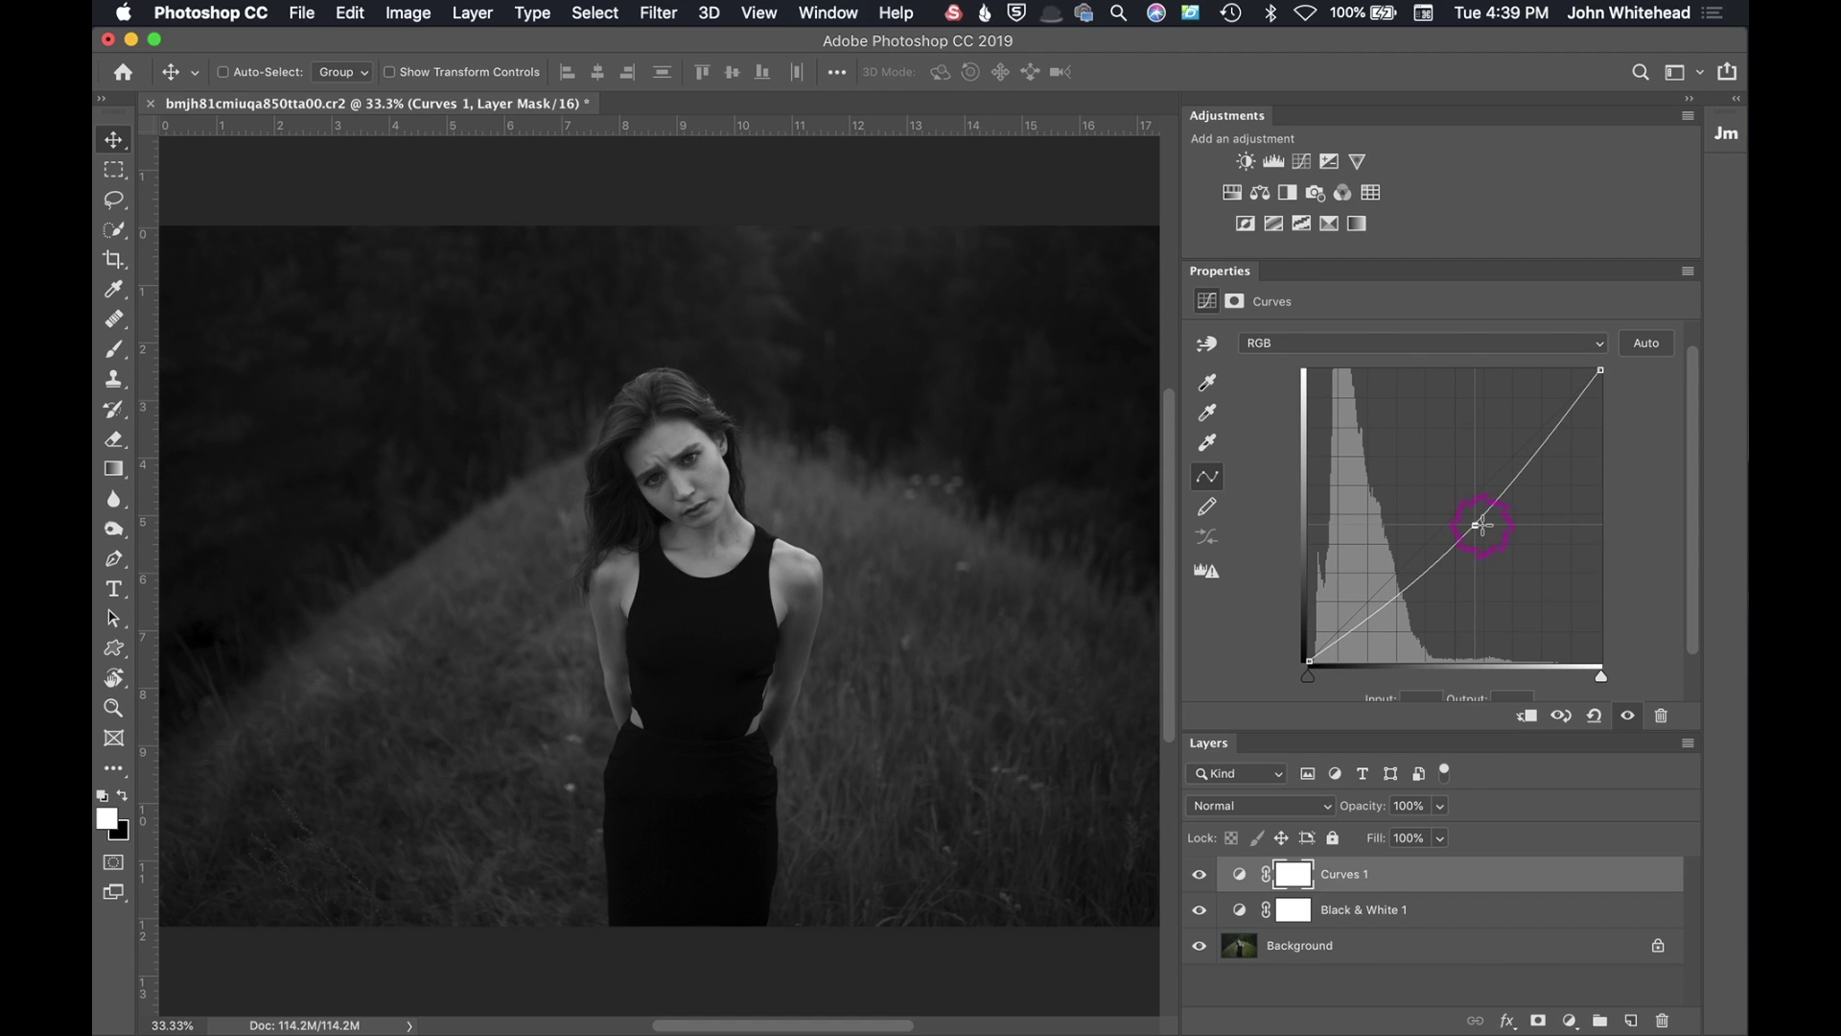
left_click_drag(1482, 525, 1441, 499)
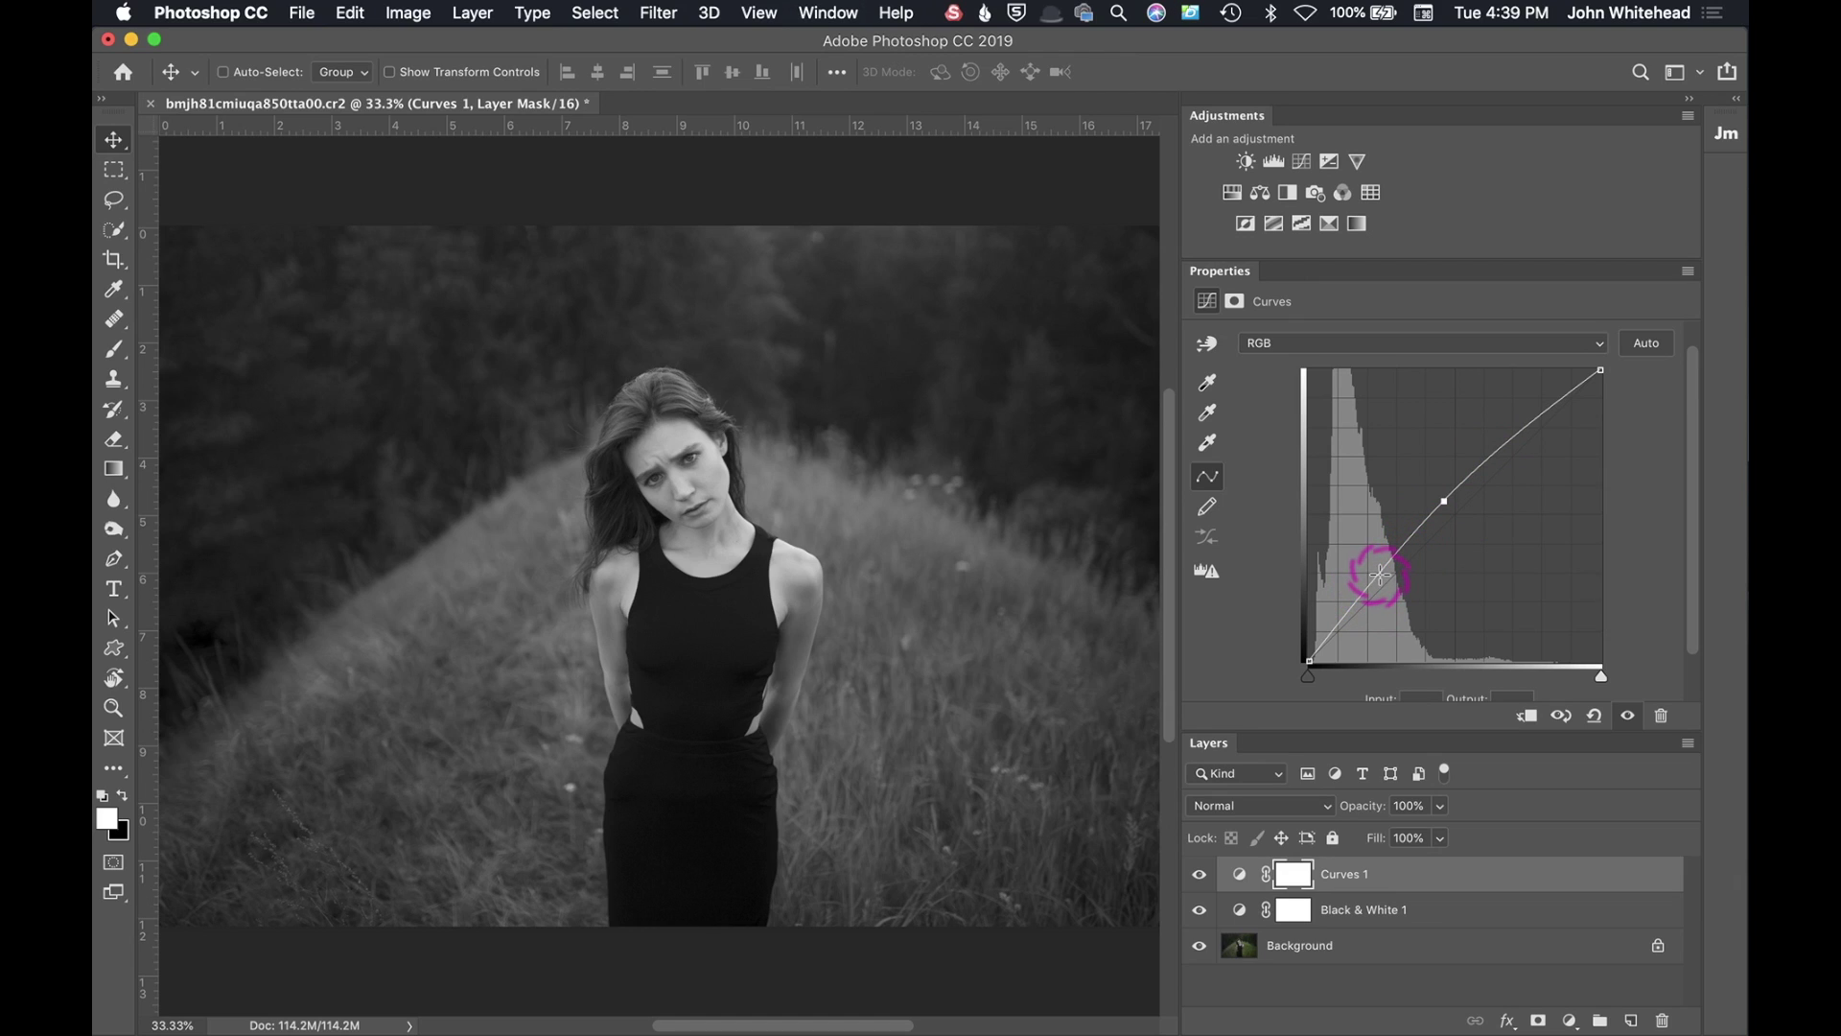
Add a shadow point and a highlight point around the curve's middle point, and delete the highlight point.
left_click_drag(1376, 577, 1383, 582)
left_click_drag(1524, 423, 1530, 433)
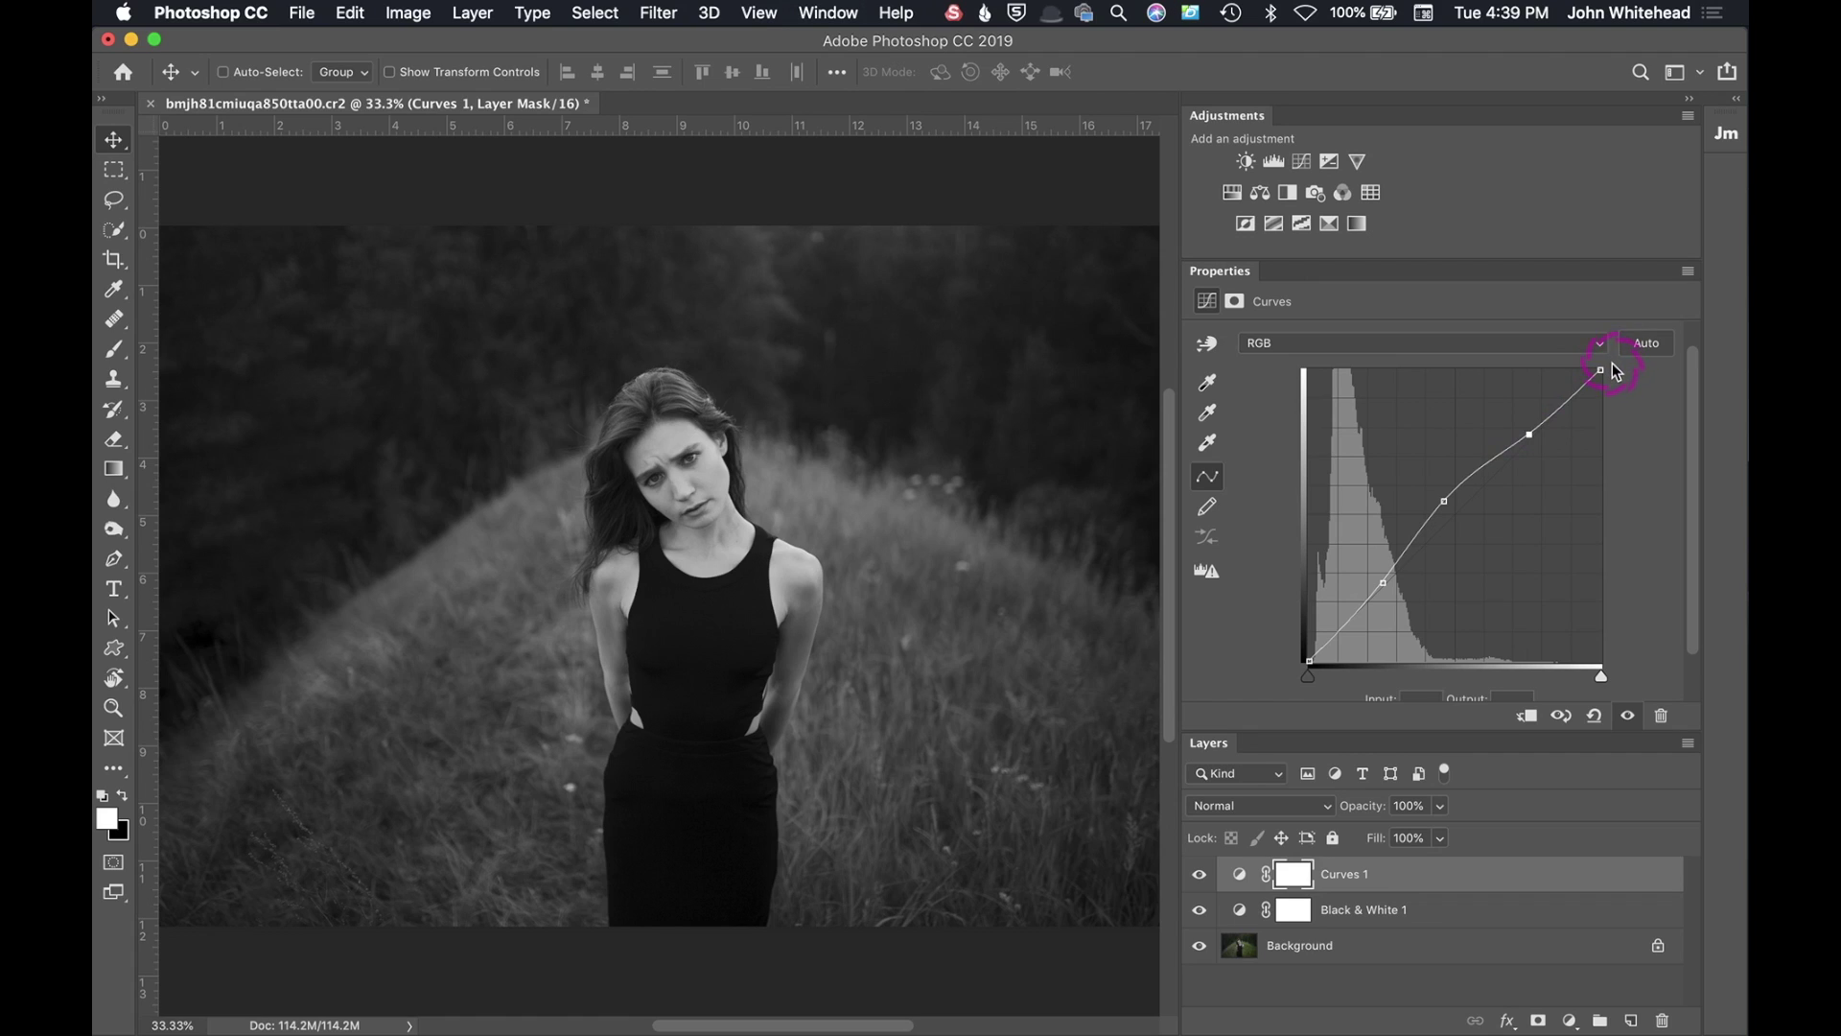
left_click_drag(1601, 371, 1530, 434)
key("Delete")
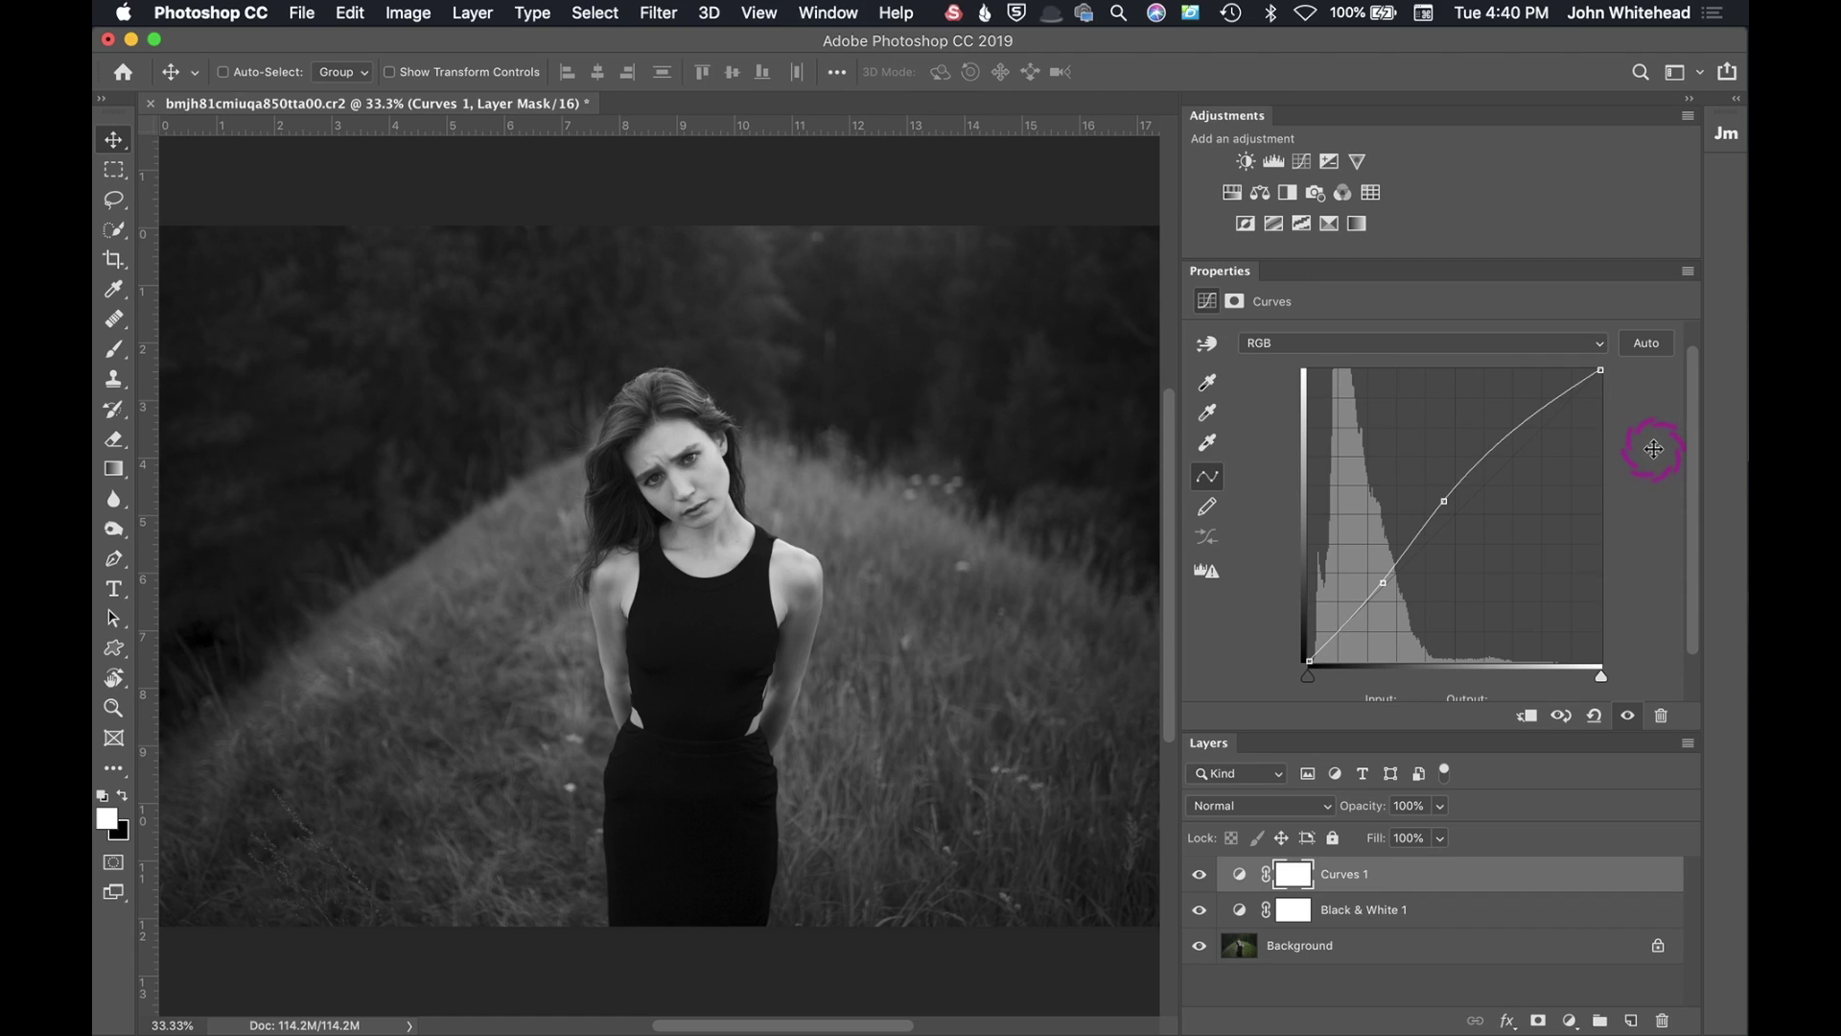
Add four more points along the curve, with the uppermost at input 205 and output 231.
left_click(1523, 425)
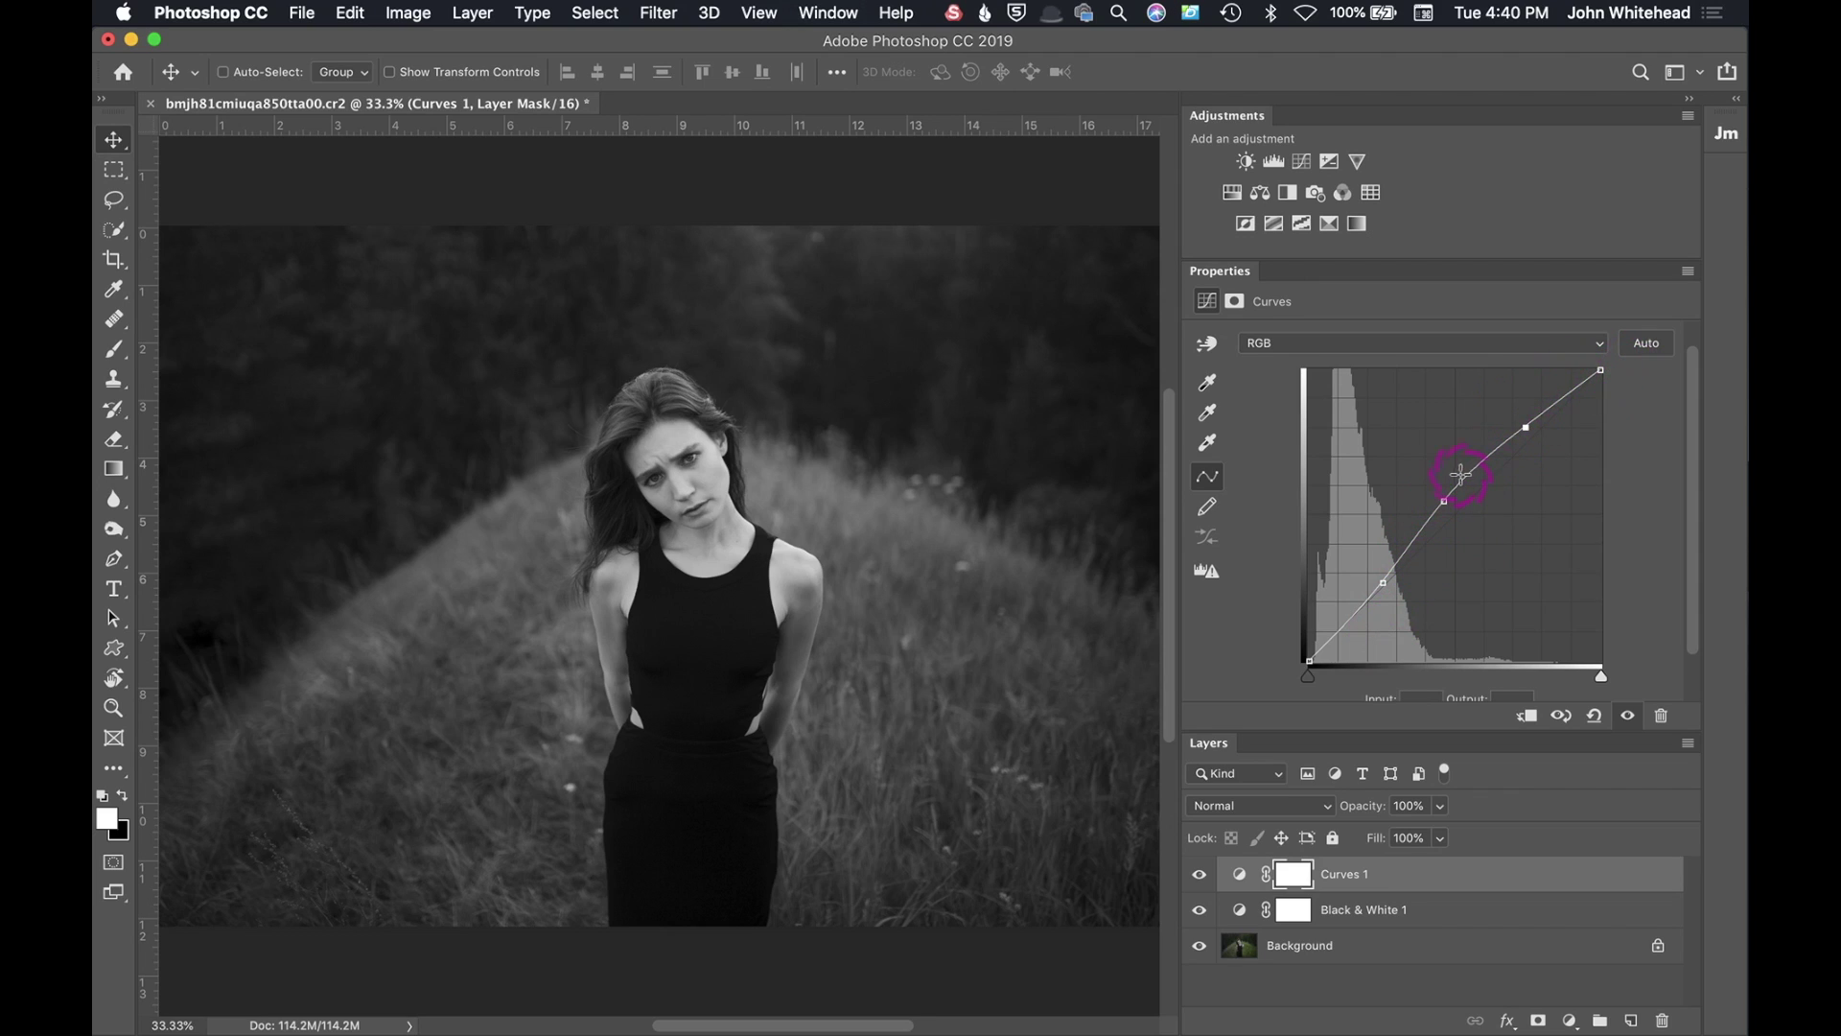
left_click(1412, 548)
left_click(1499, 451)
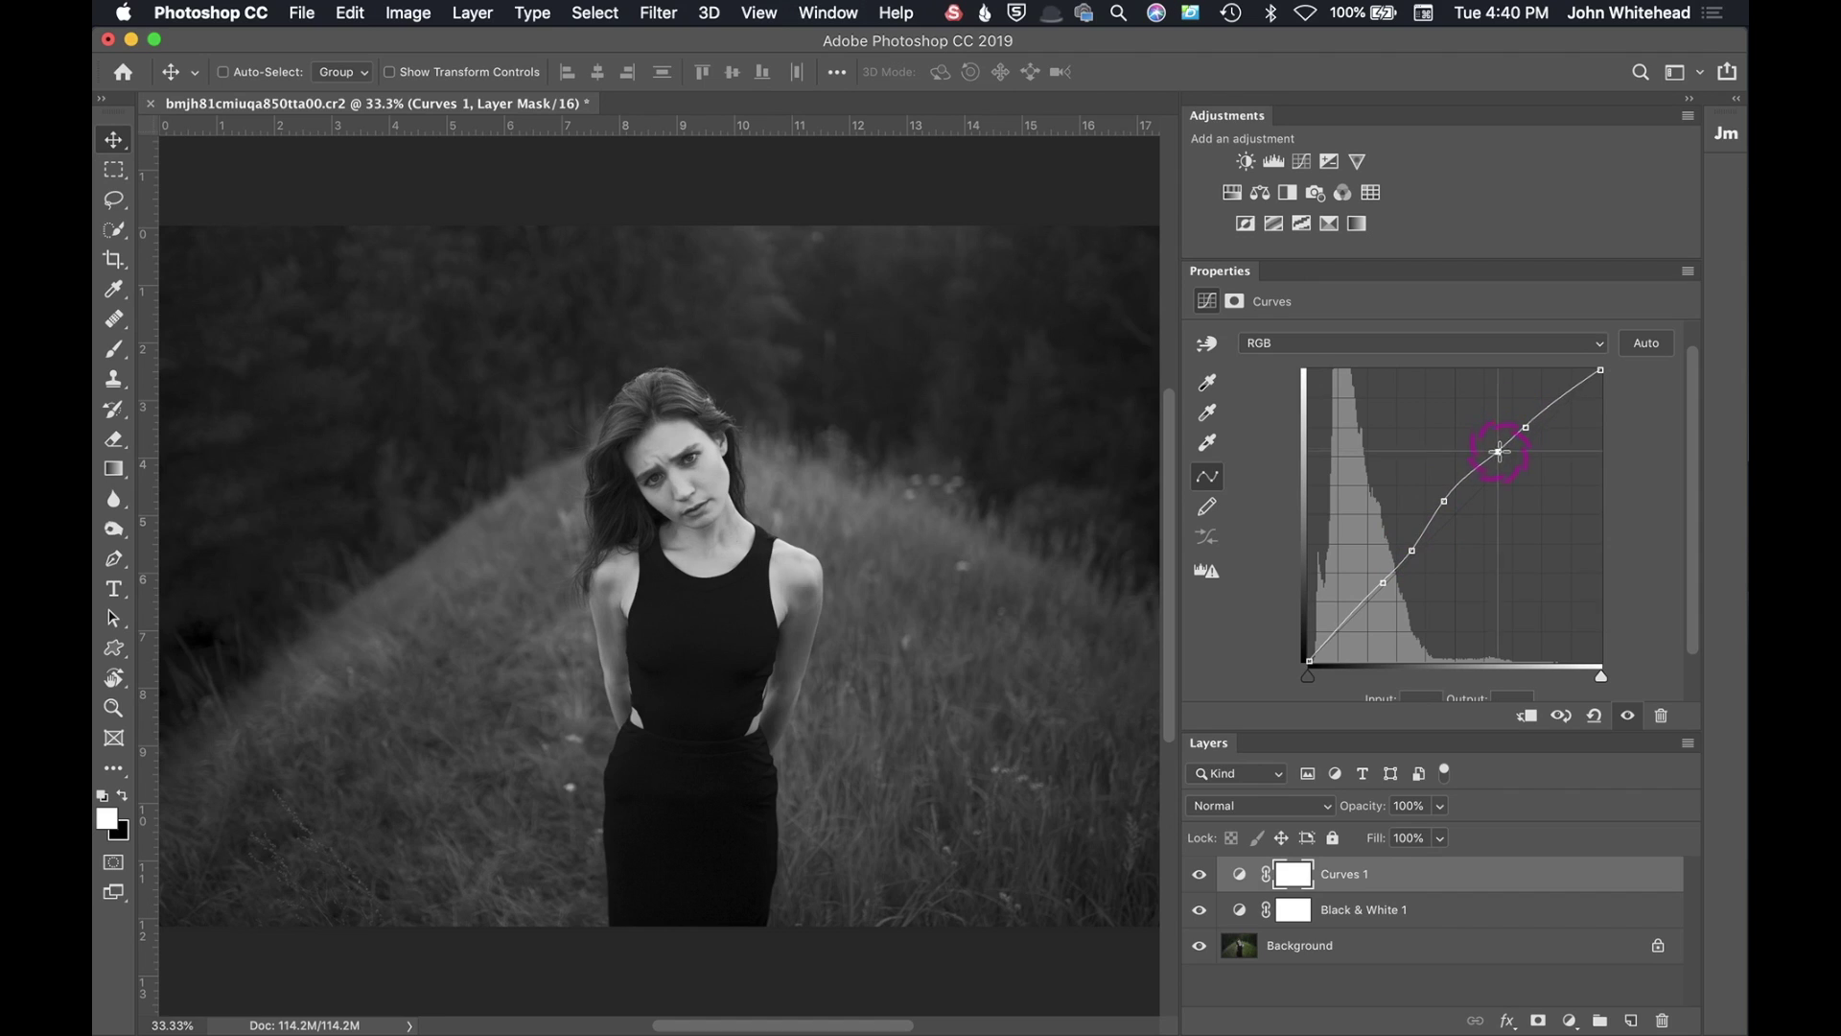
left_click(1542, 396)
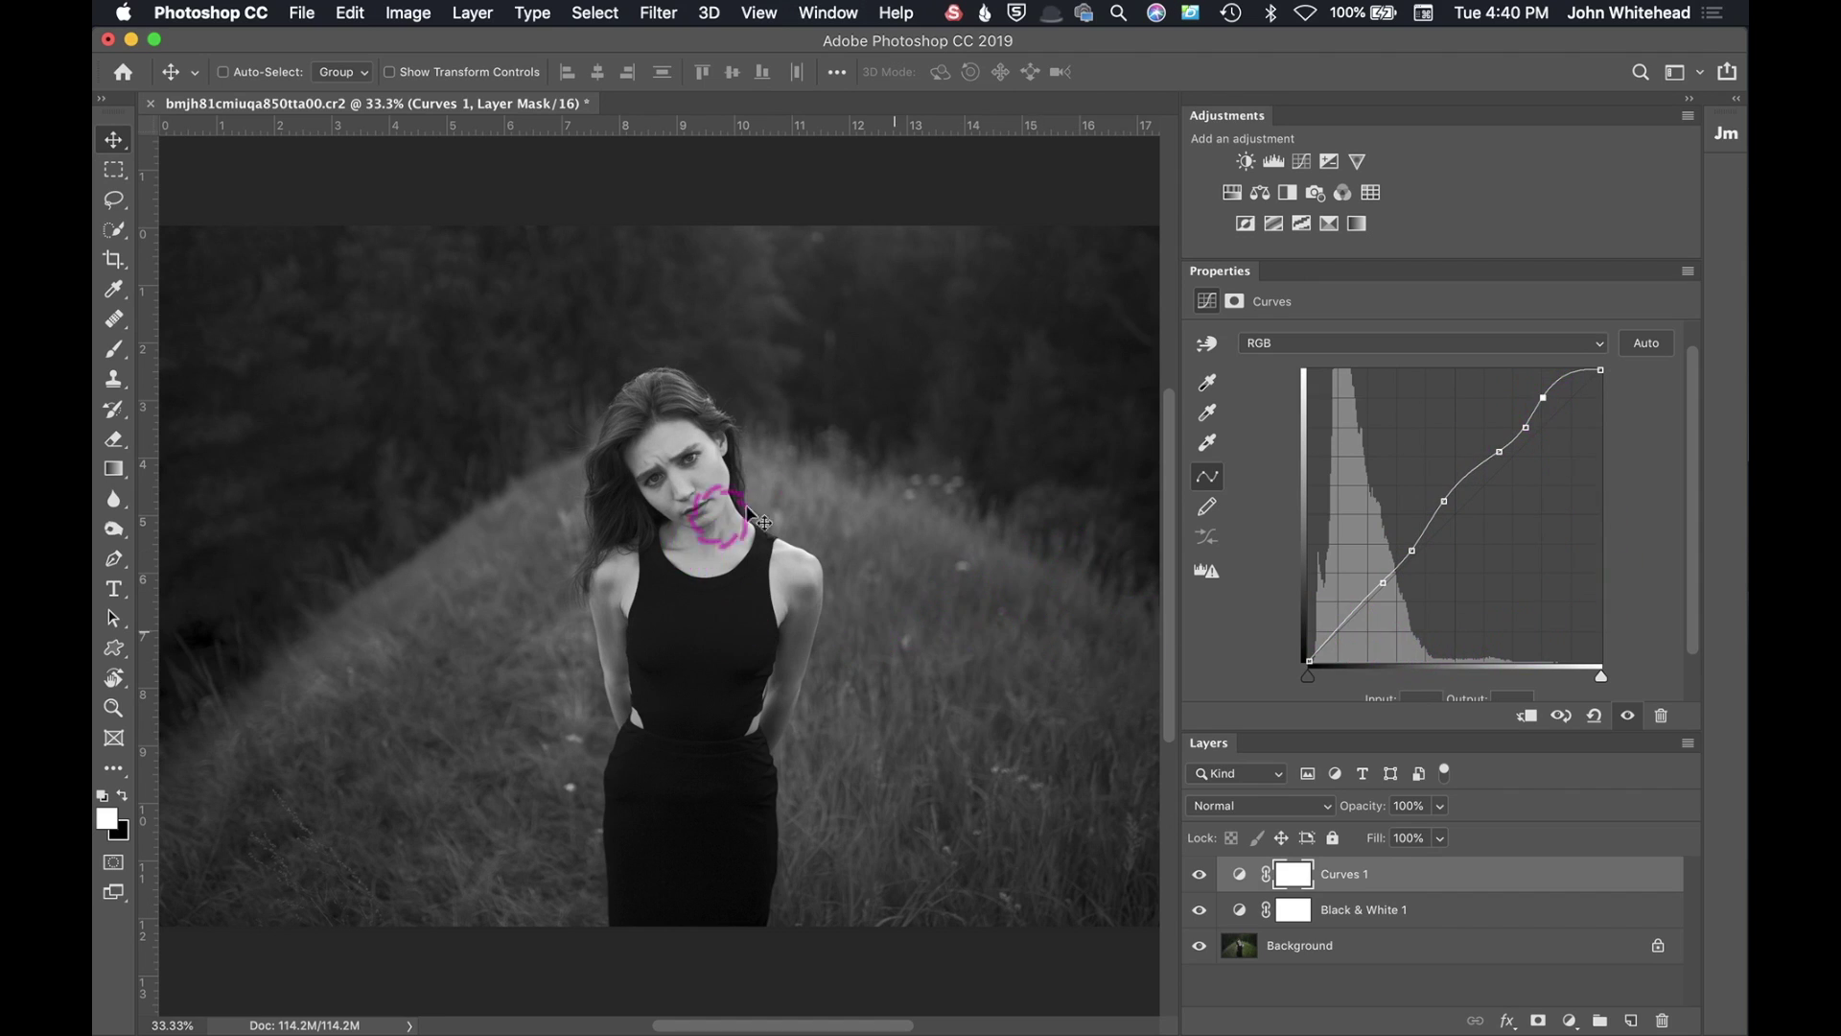
left_click(1540, 396)
Reset the Curves adjustment to its default straight line.
scroll(1528, 534, "down", 1)
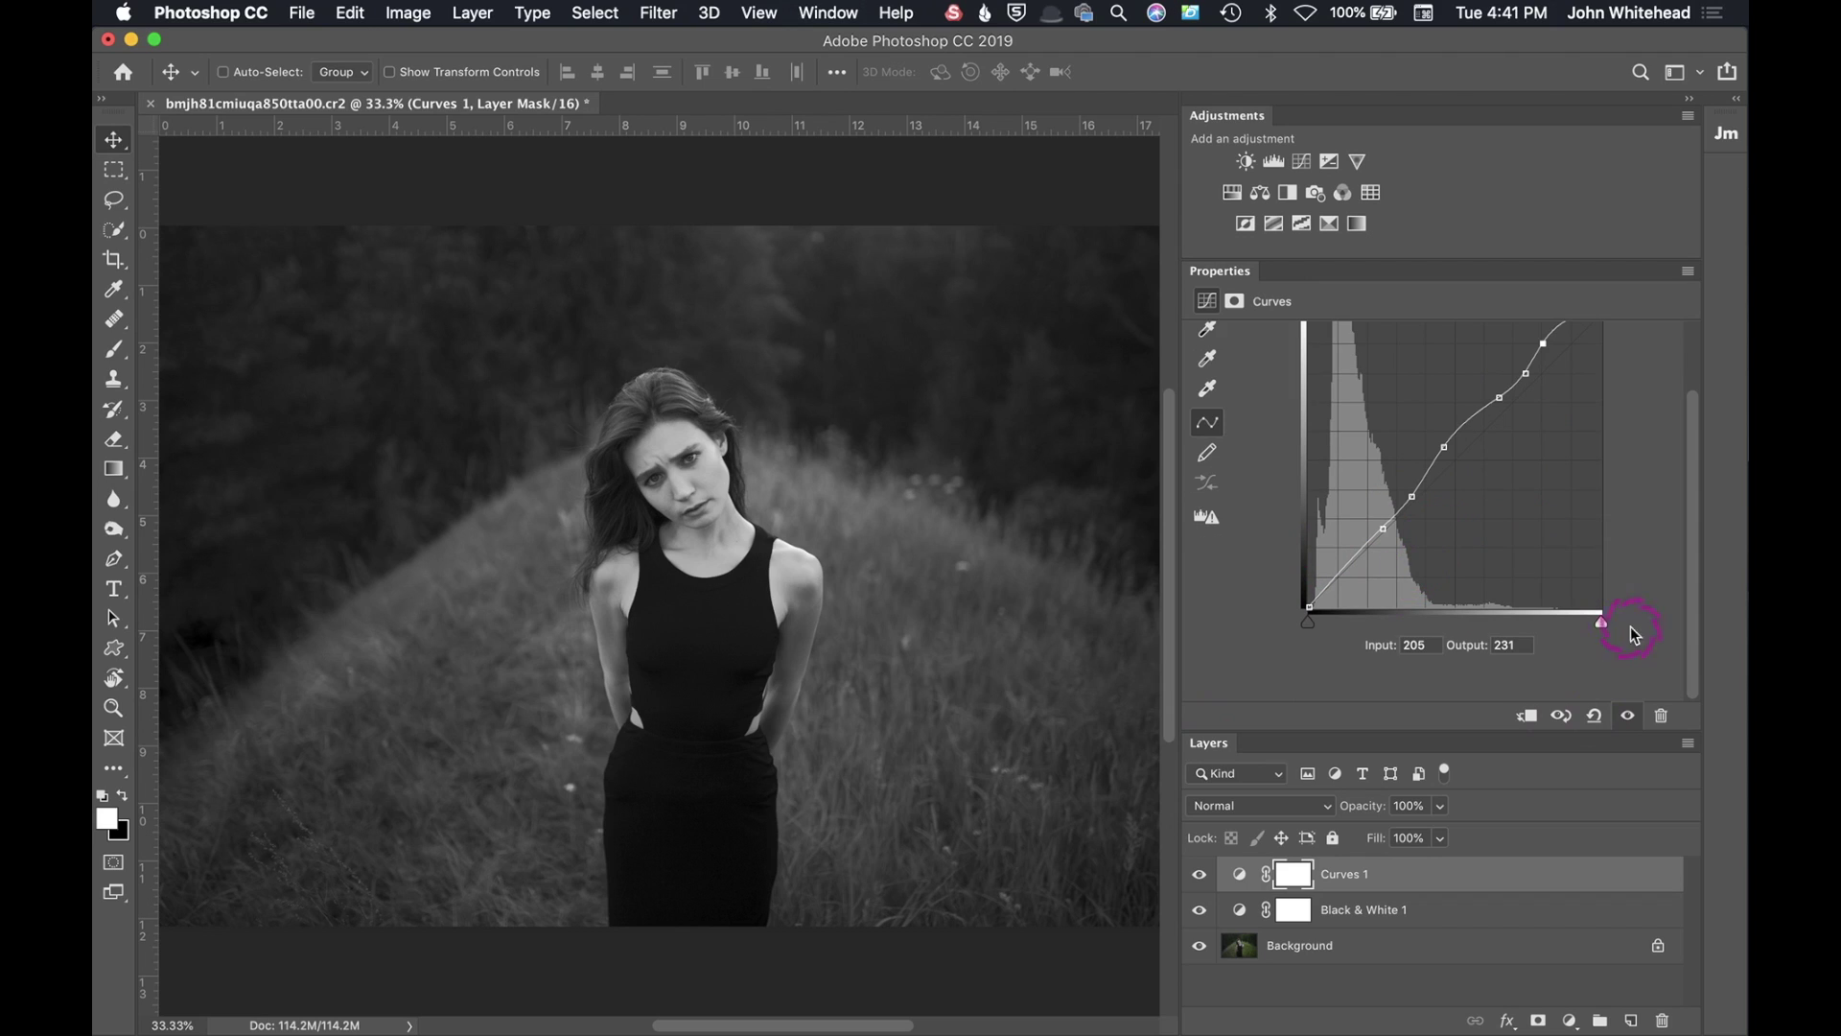
left_click(1595, 716)
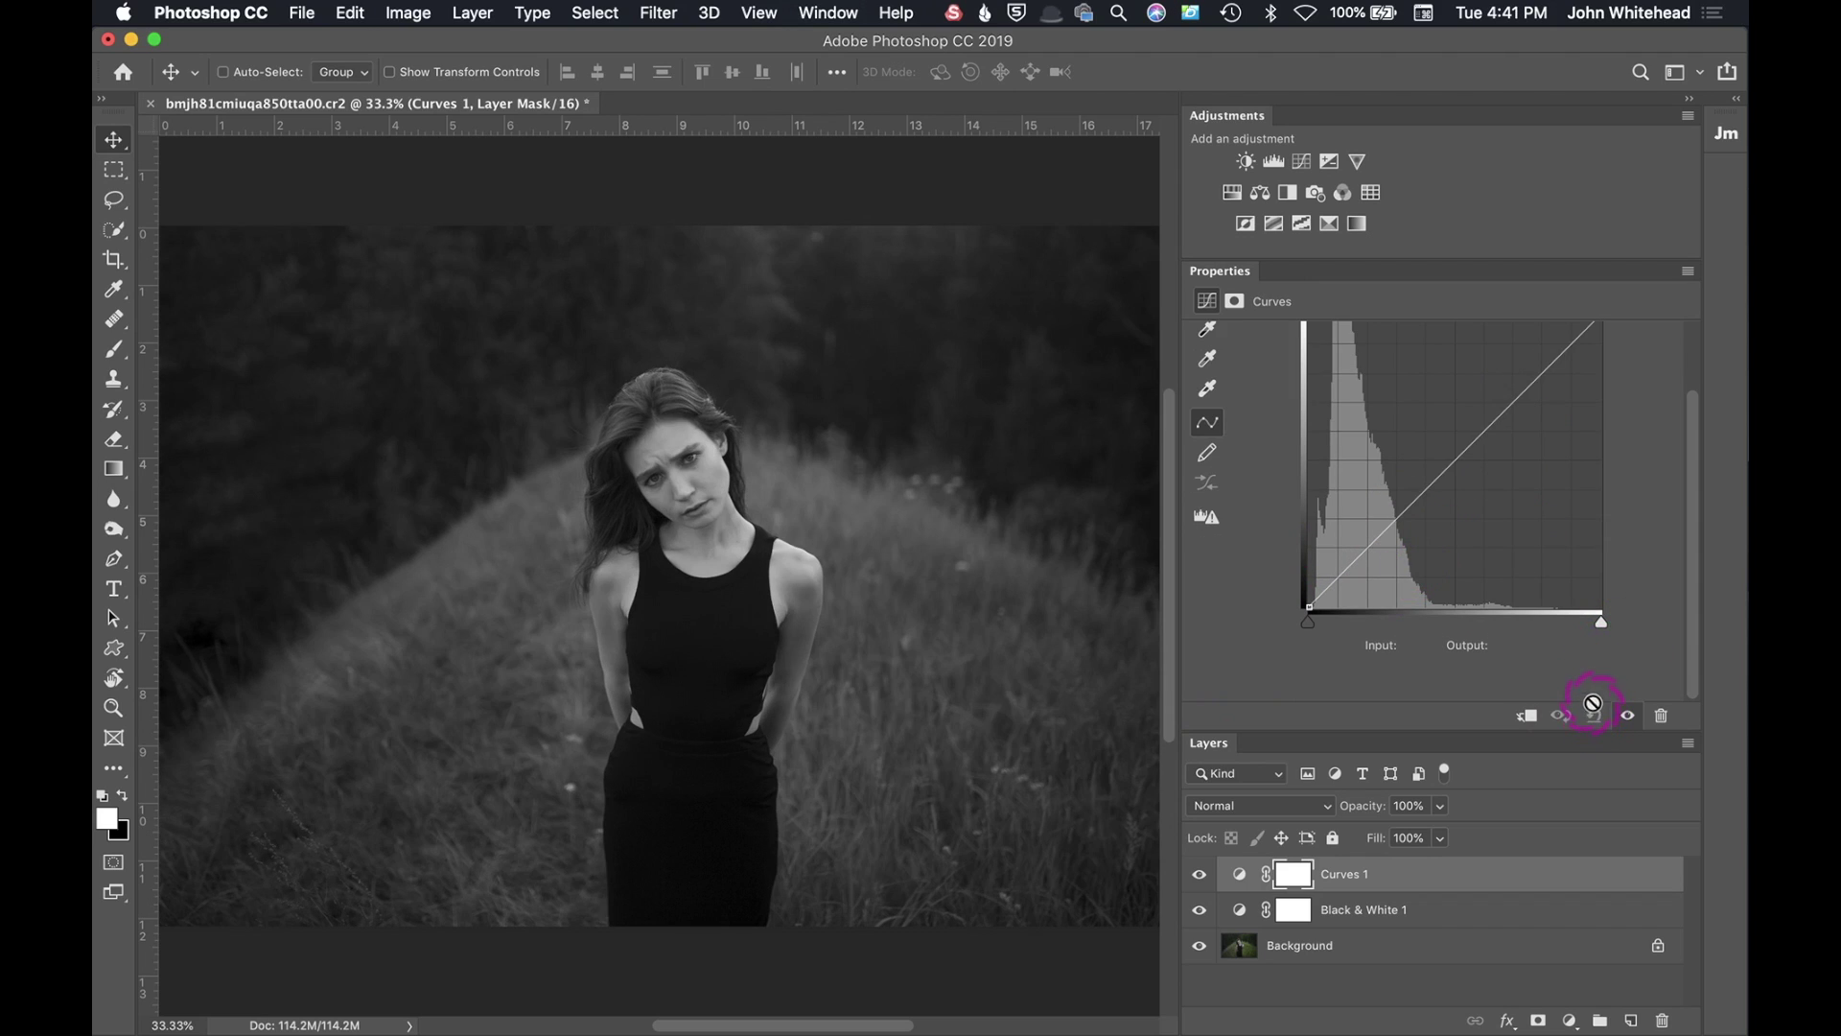
scroll(1573, 479, "up", 1)
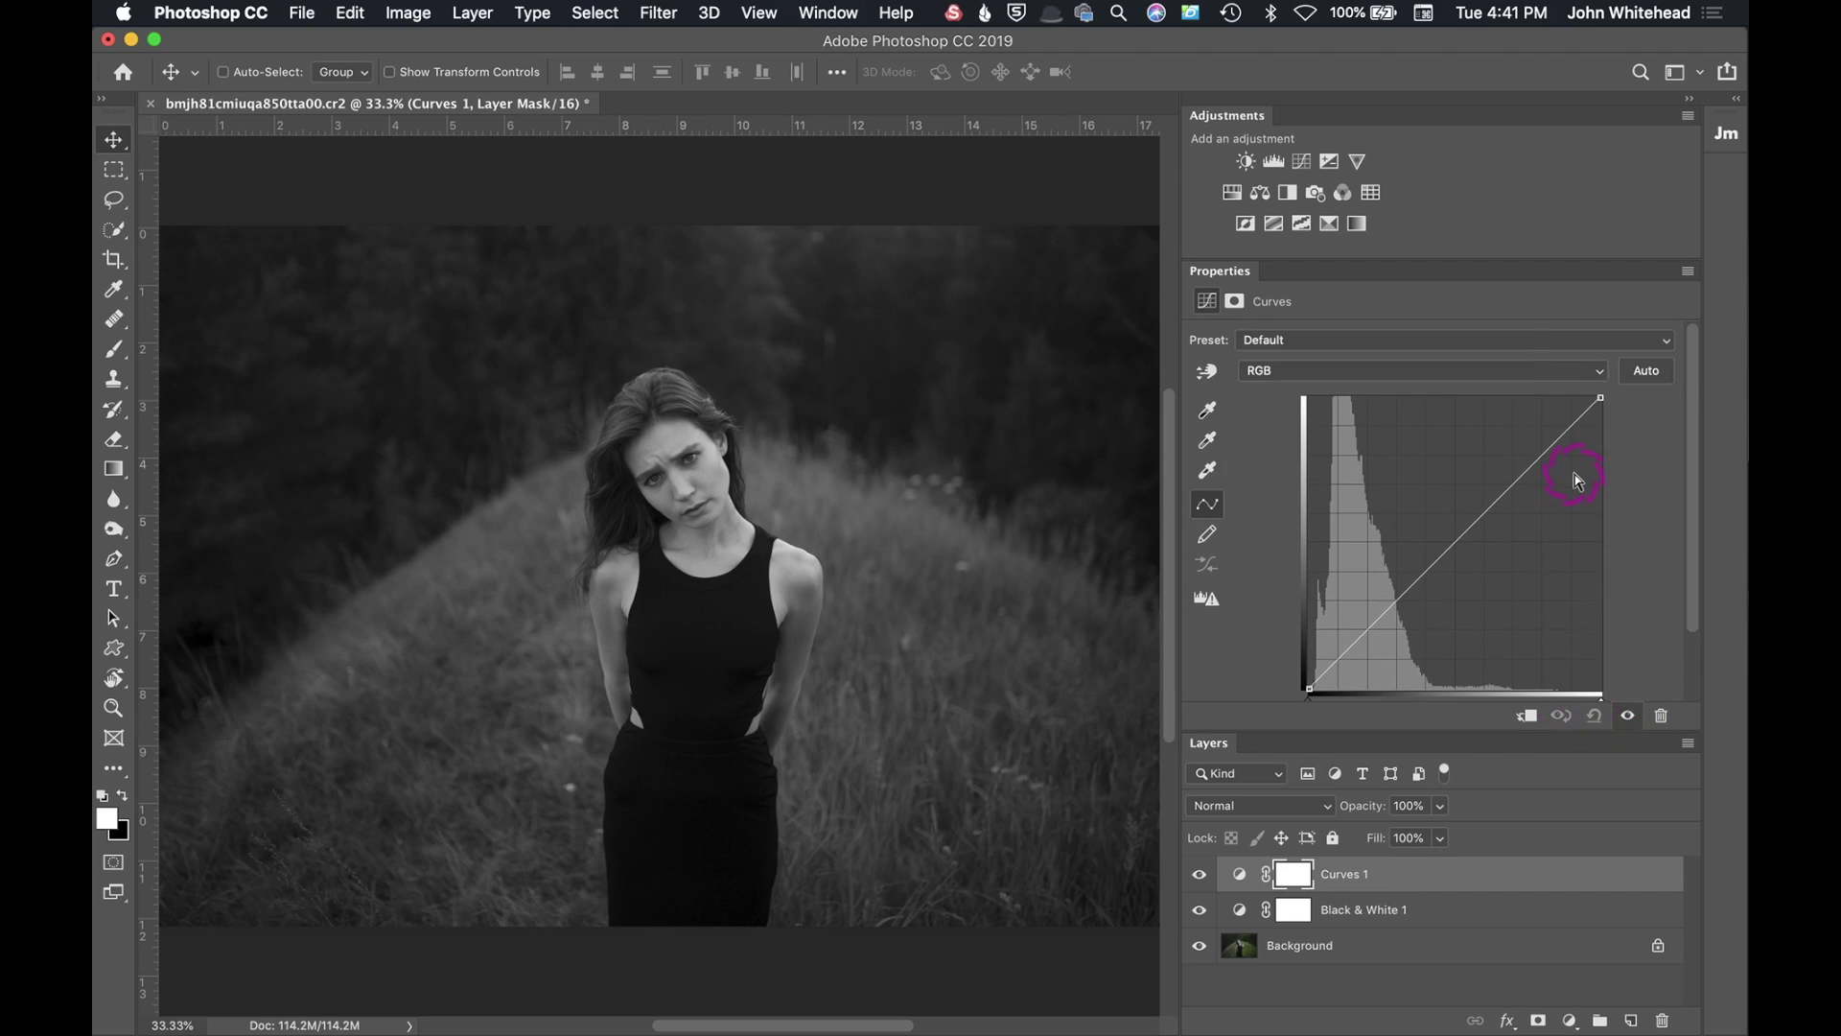
scroll(1577, 483, "up", 2)
Try drawing a freehand curve from highlights to shadows with the Curves pencil, and undo it.
left_click(1210, 412)
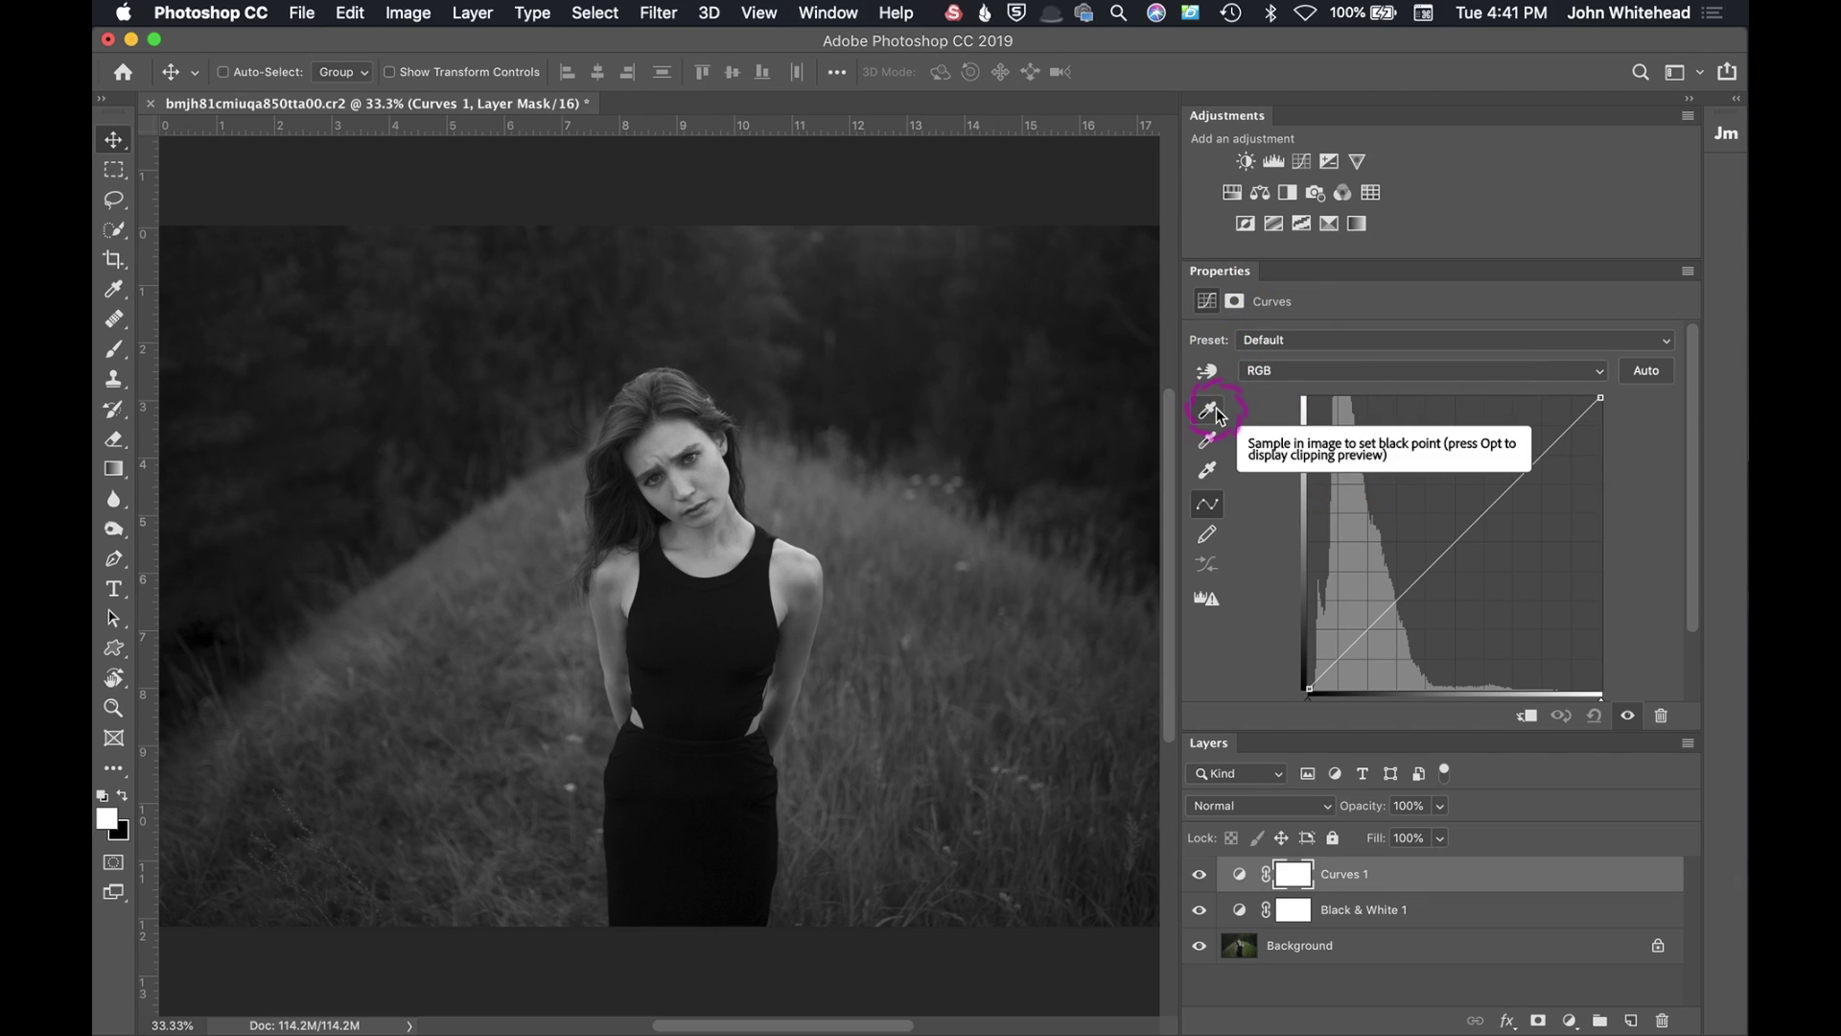
left_click(1209, 503)
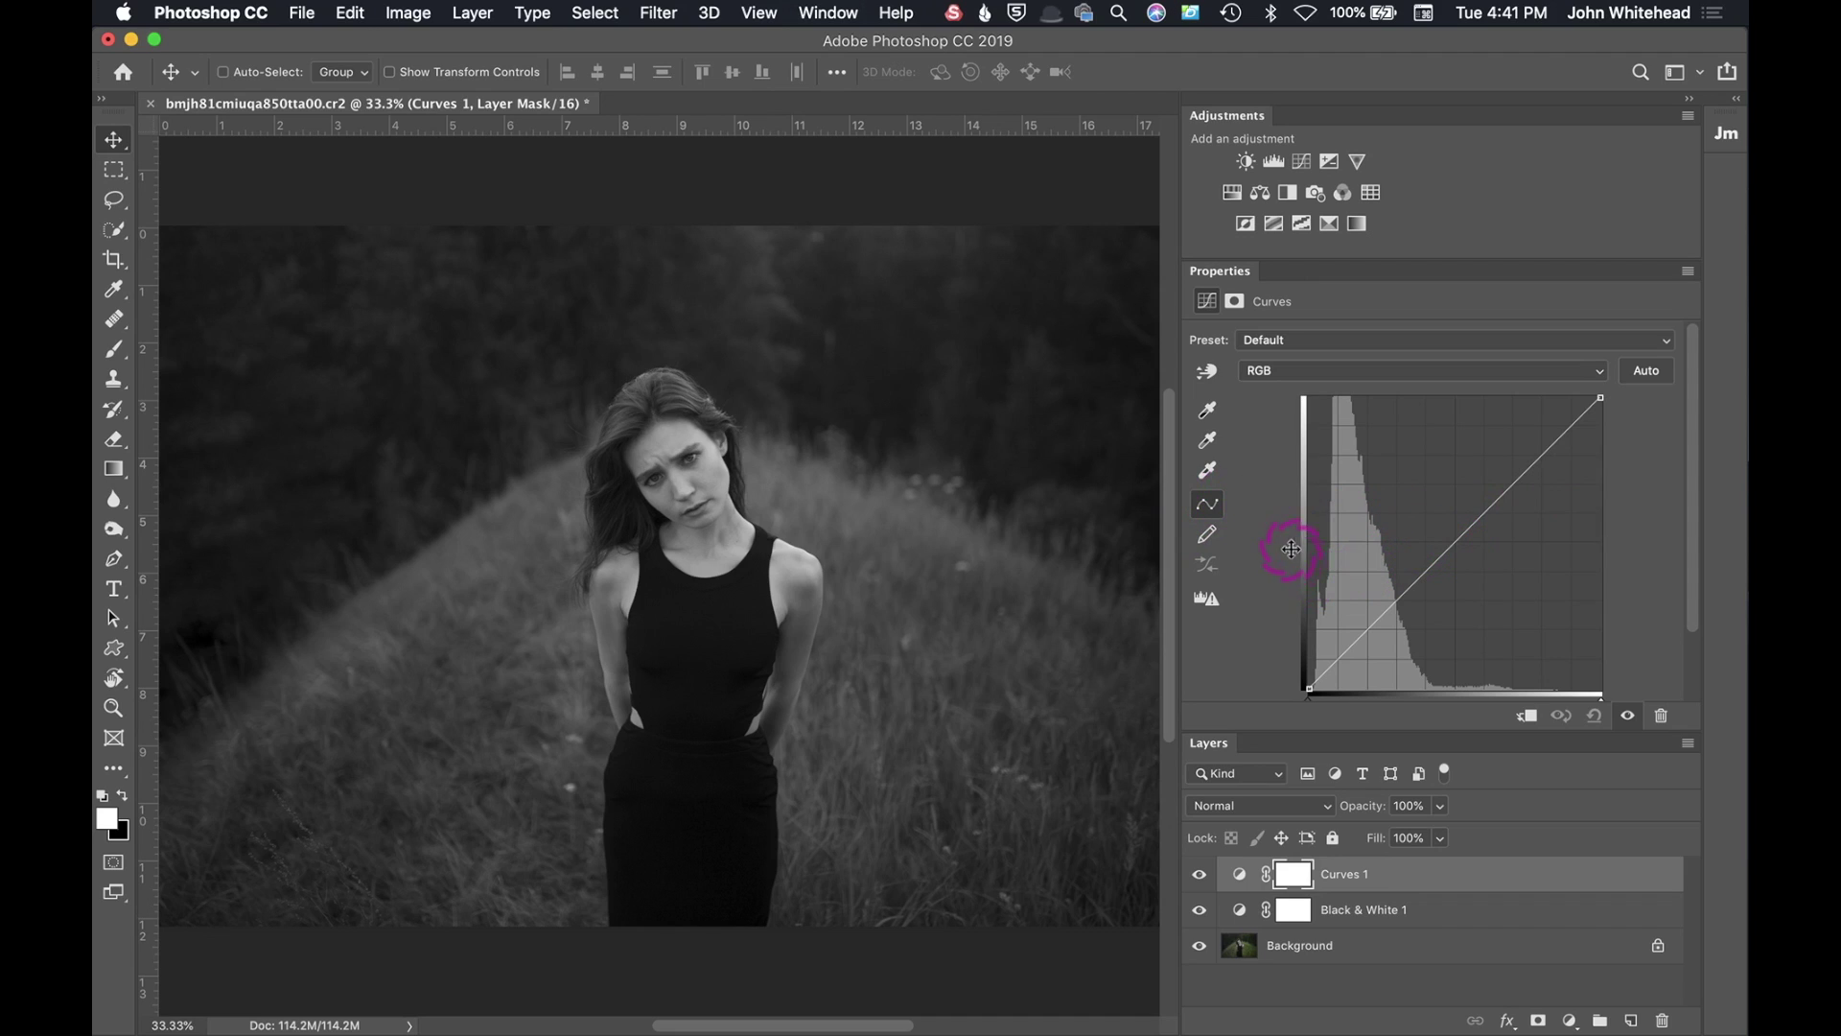
left_click(1208, 534)
mouse_move(1527, 474)
left_mouse_down()
mouse_move(1447, 526)
mouse_move(1386, 626)
mouse_move(1339, 649)
left_mouse_up()
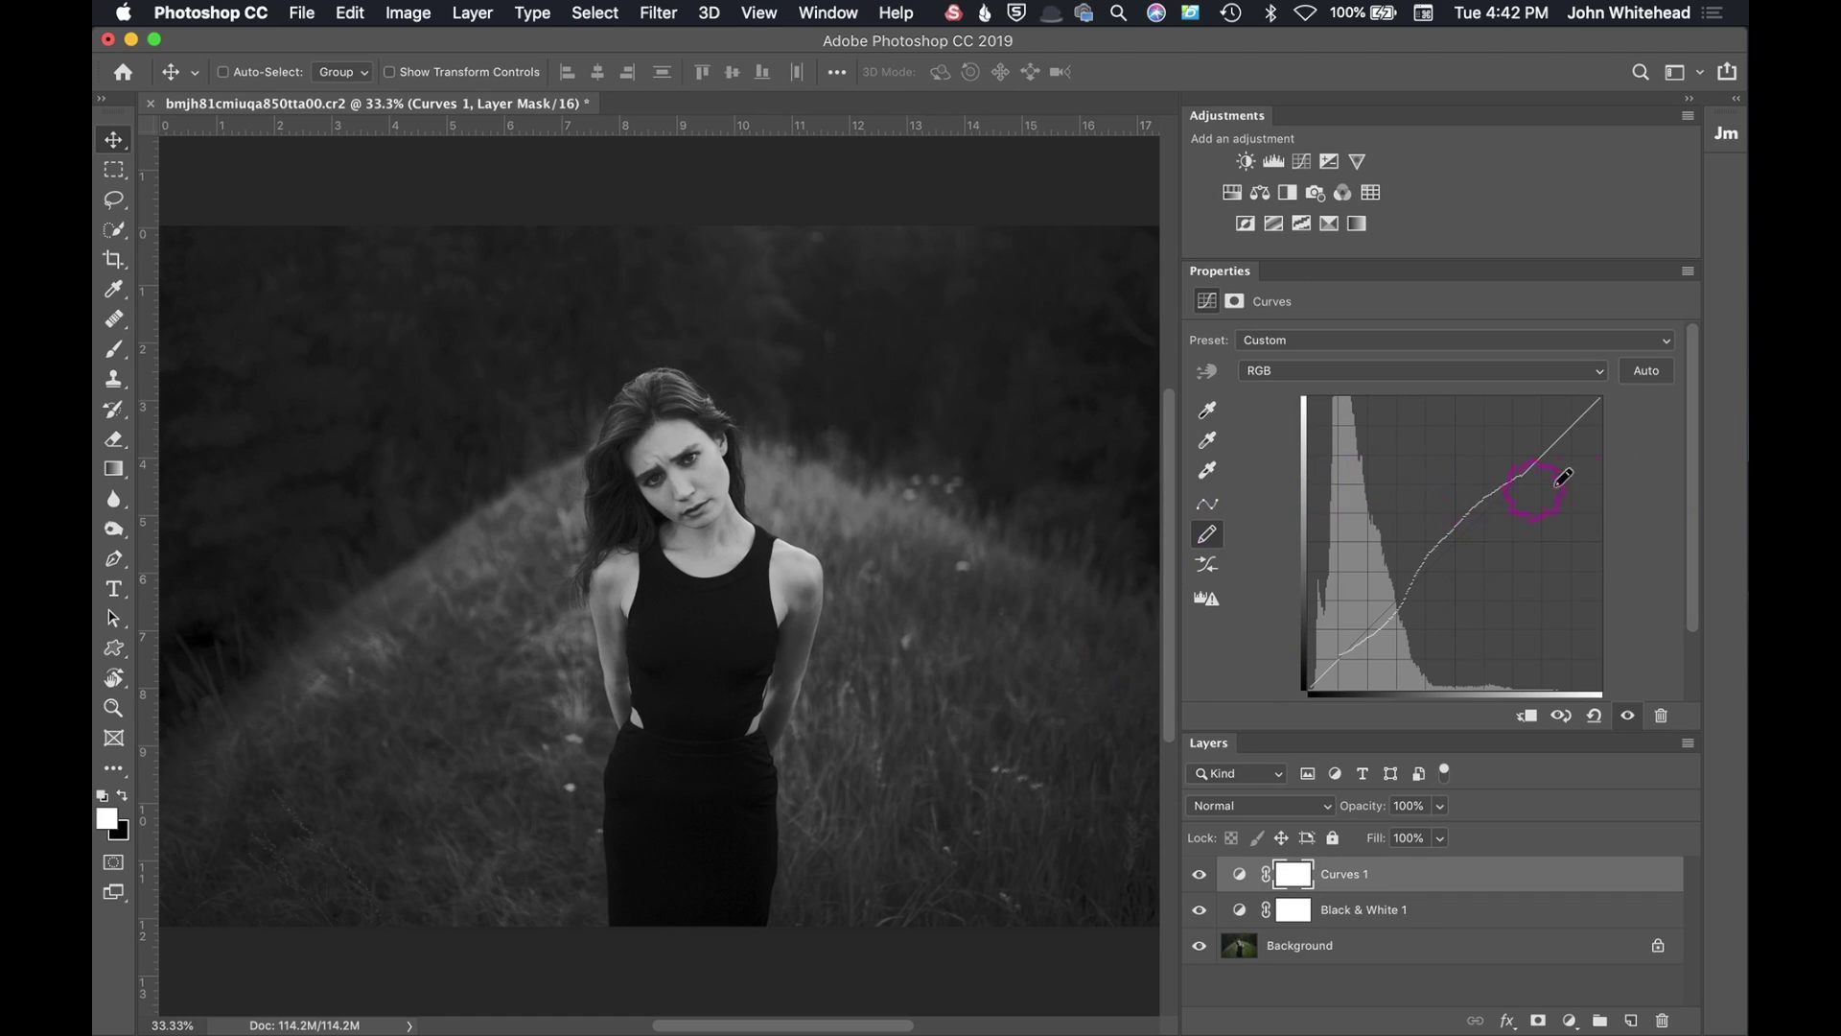
key("super+z")
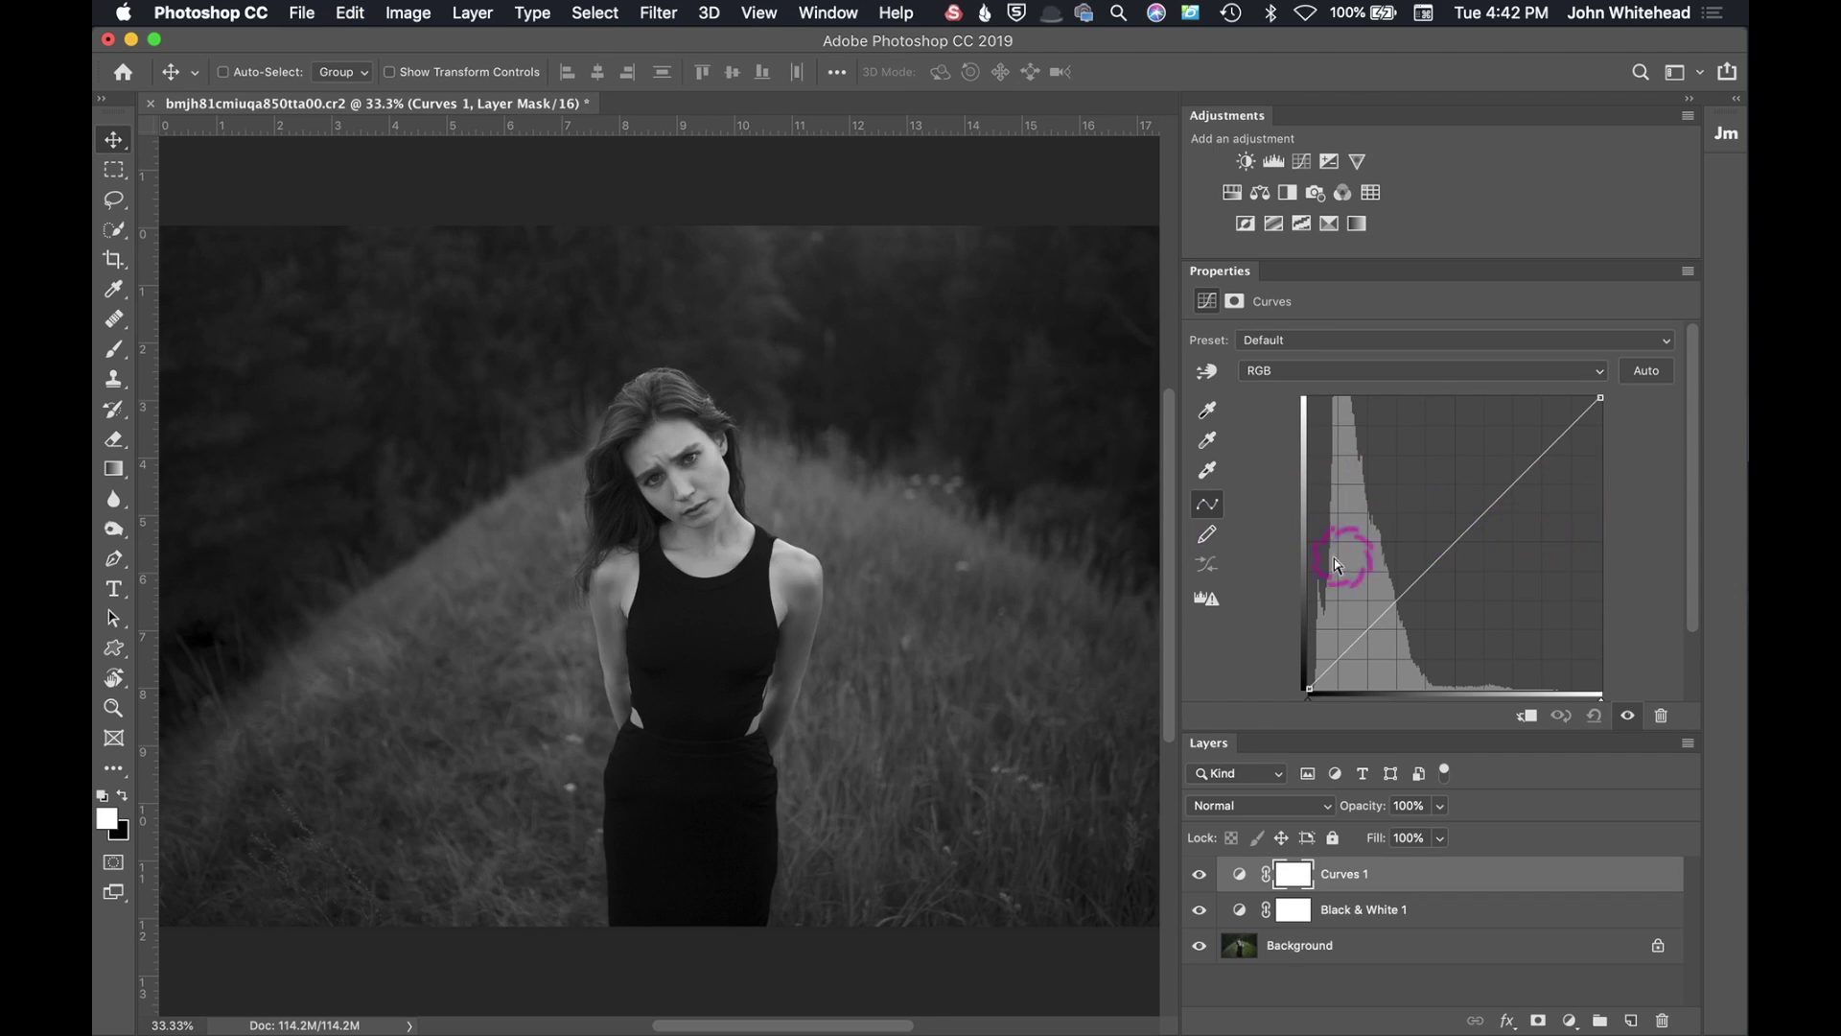
Sample the woman's face with the on-image adjustment tool and moderately raise that tone on the curve.
left_click(1207, 374)
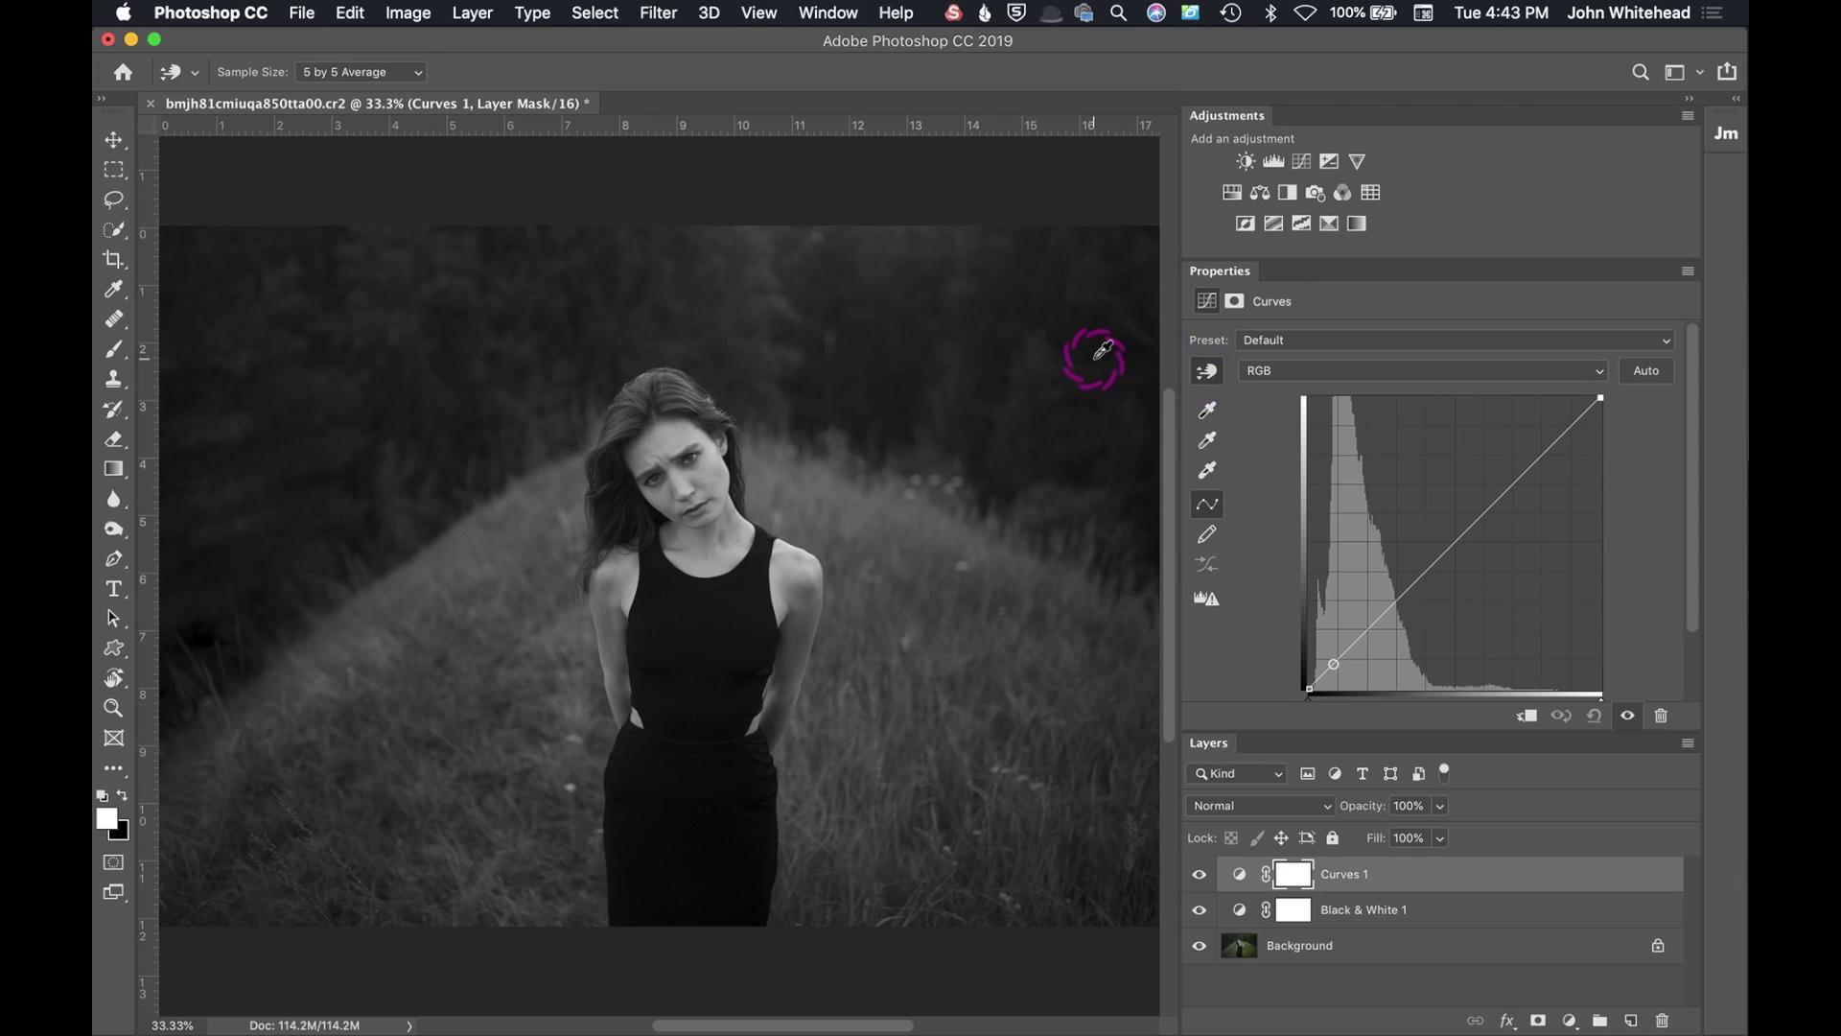
left_click(1211, 379)
left_click(719, 463)
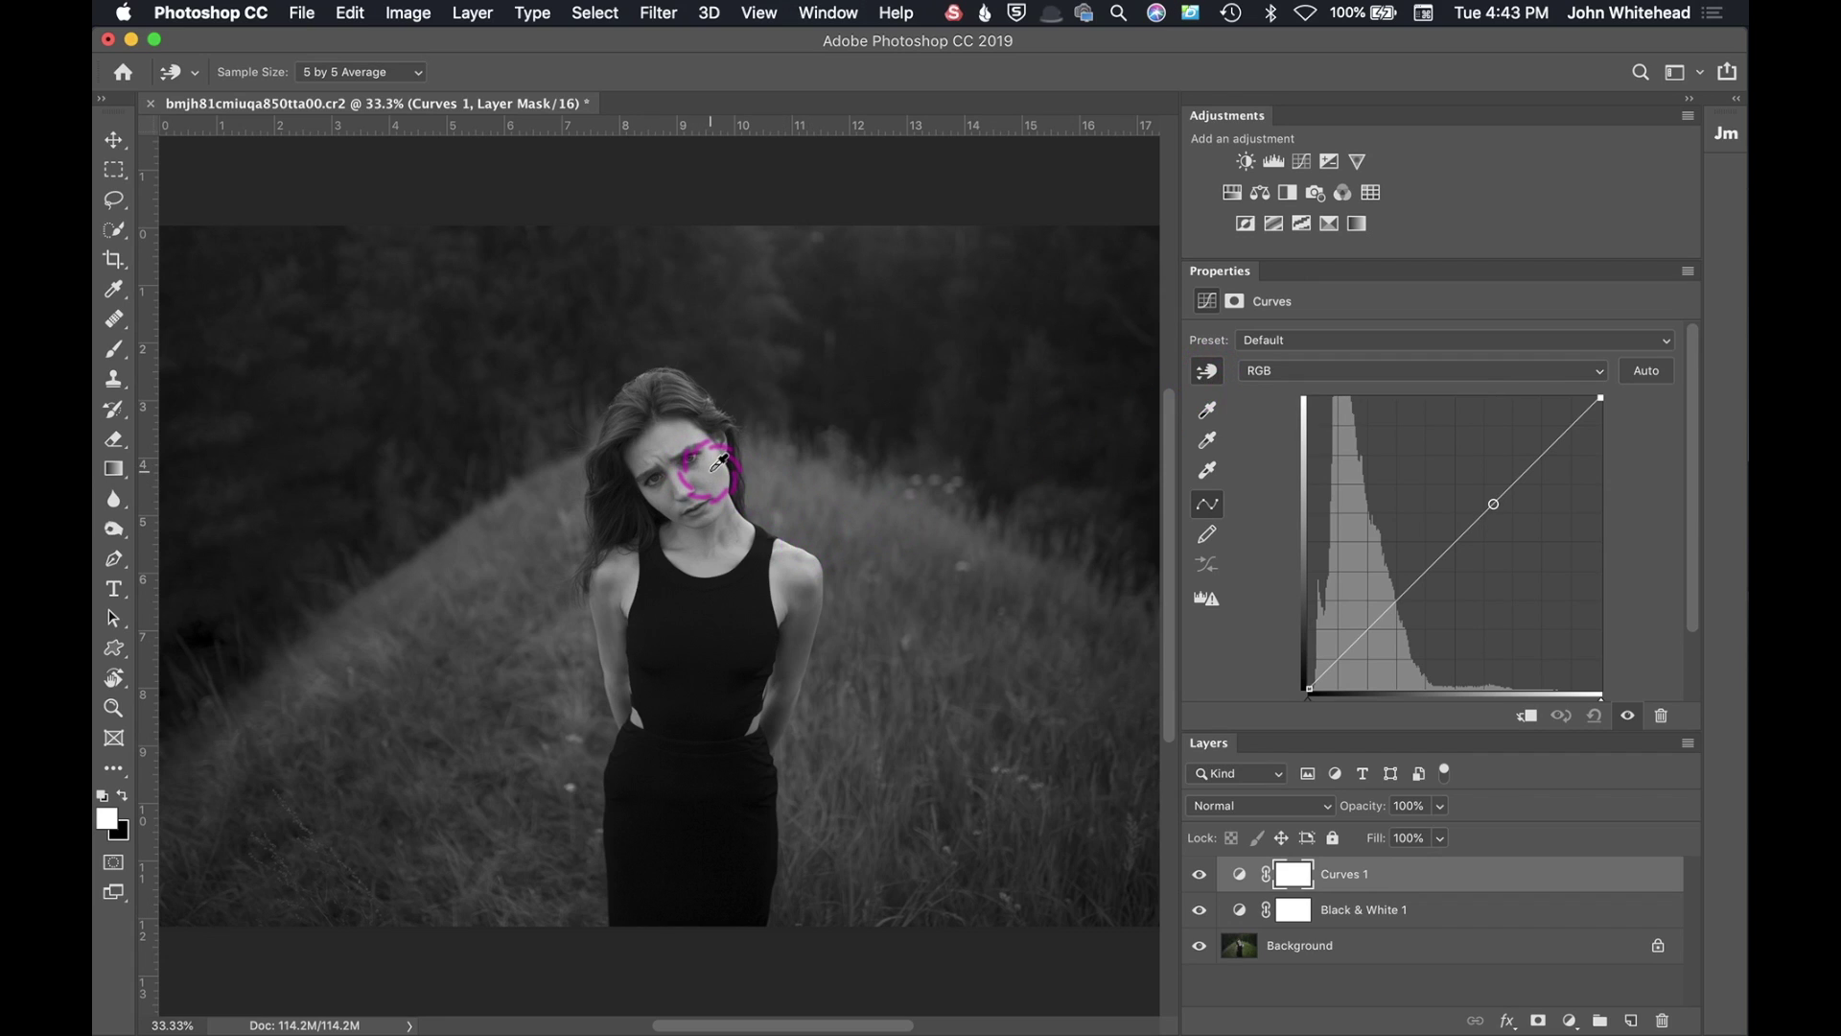
left_click(1206, 374)
left_click(1206, 376)
left_click(719, 465)
left_click_drag(718, 468, 714, 439)
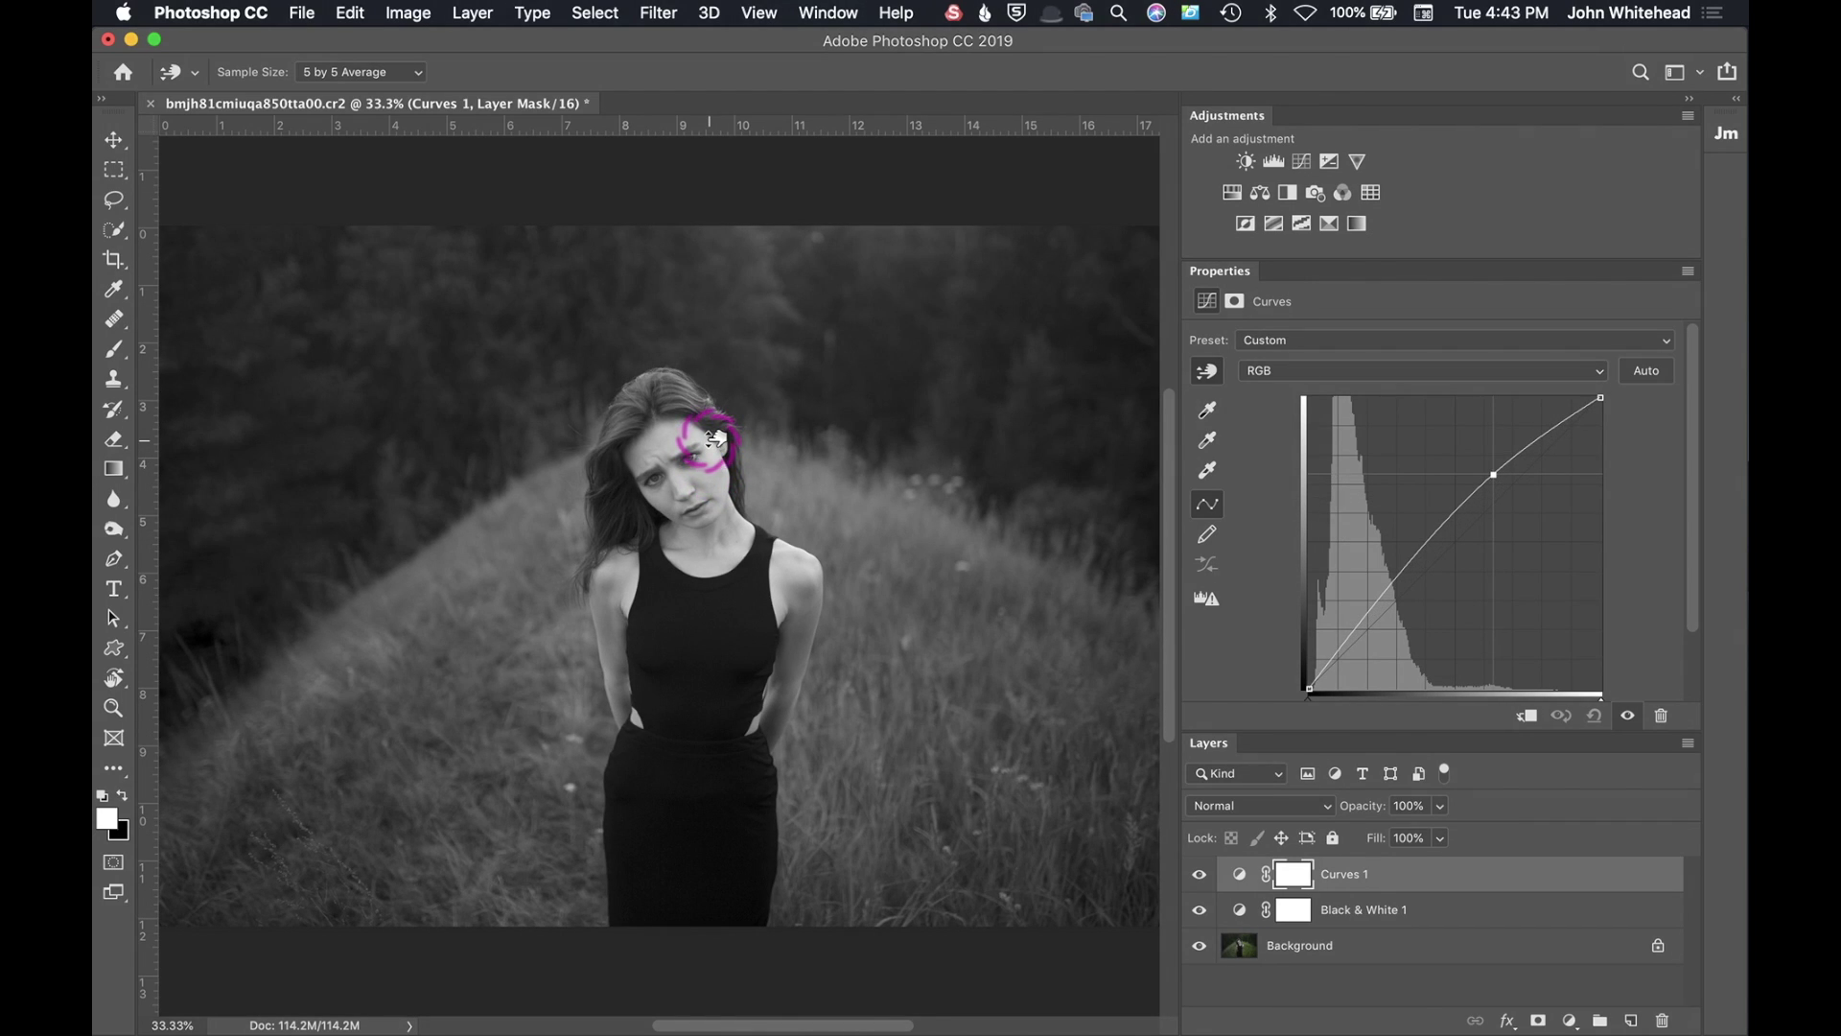
mouse_move(715, 439)
left_mouse_down()
mouse_move(719, 488)
mouse_move(715, 451)
left_mouse_up()
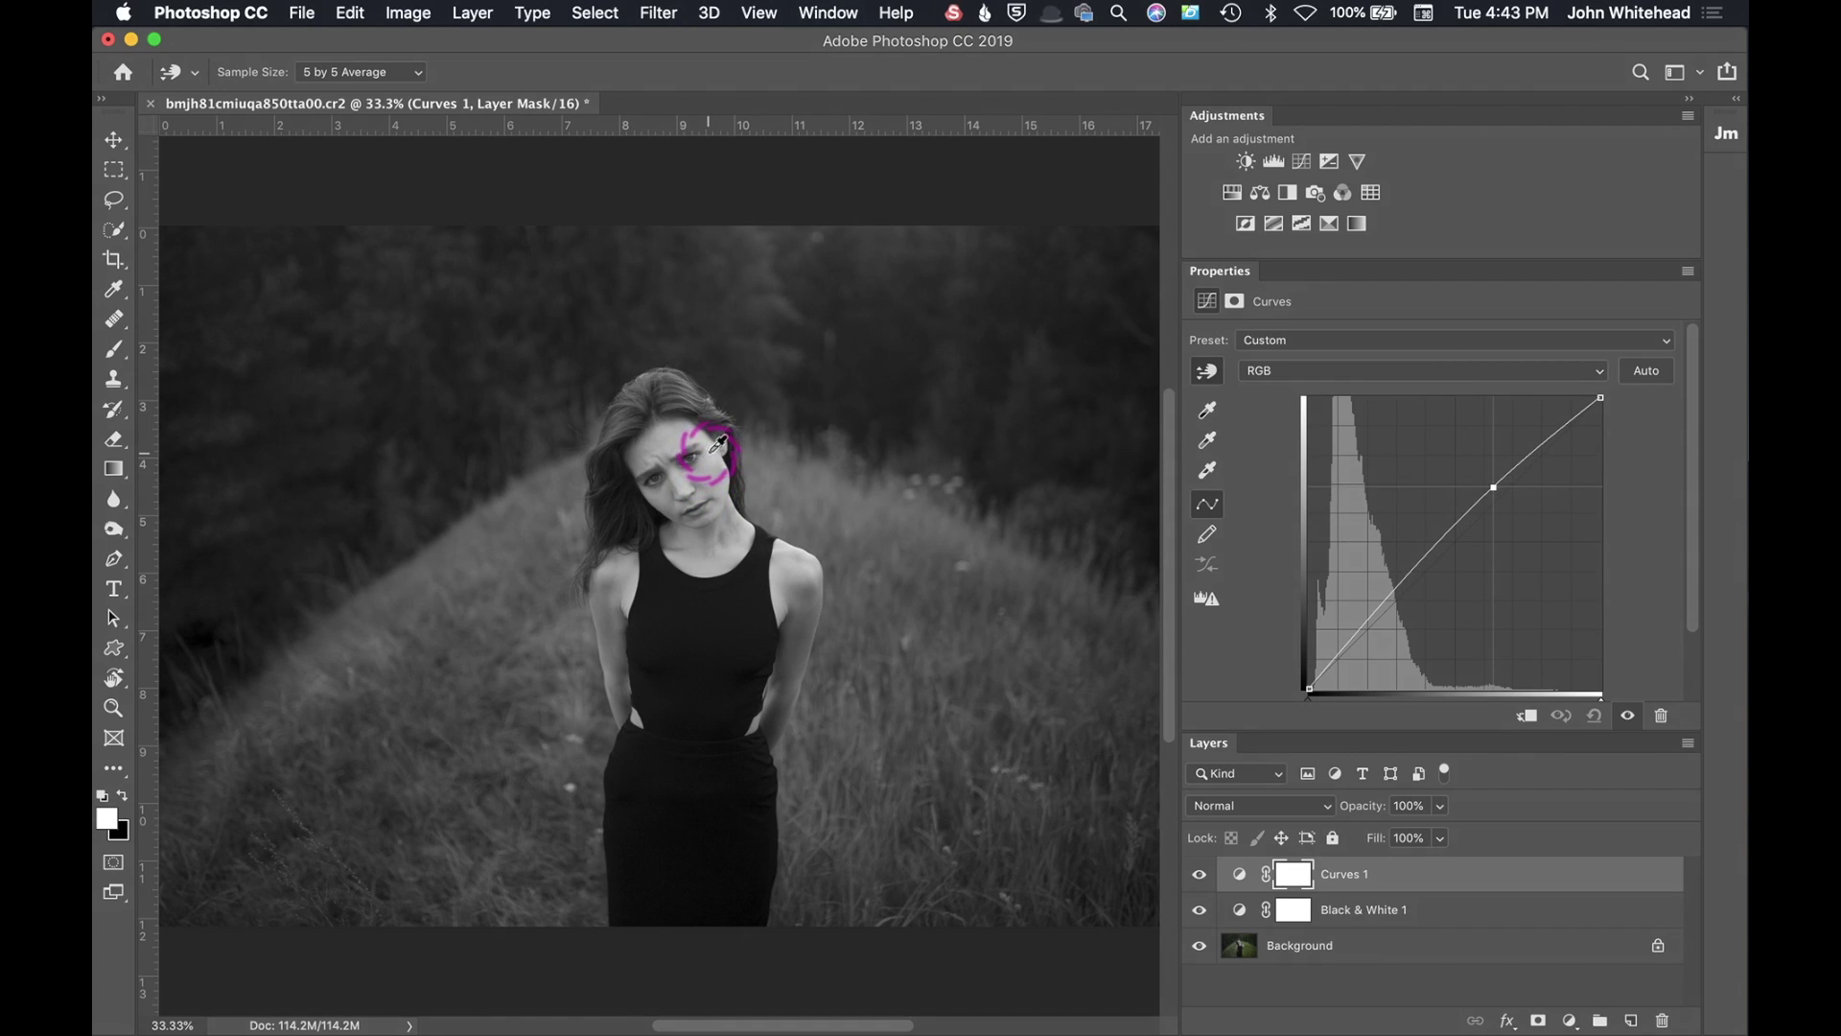
Add a second Curves layer, darken the dress tones with on-image adjustment, and anchor the midtones on the diagonal.
left_click(1303, 163)
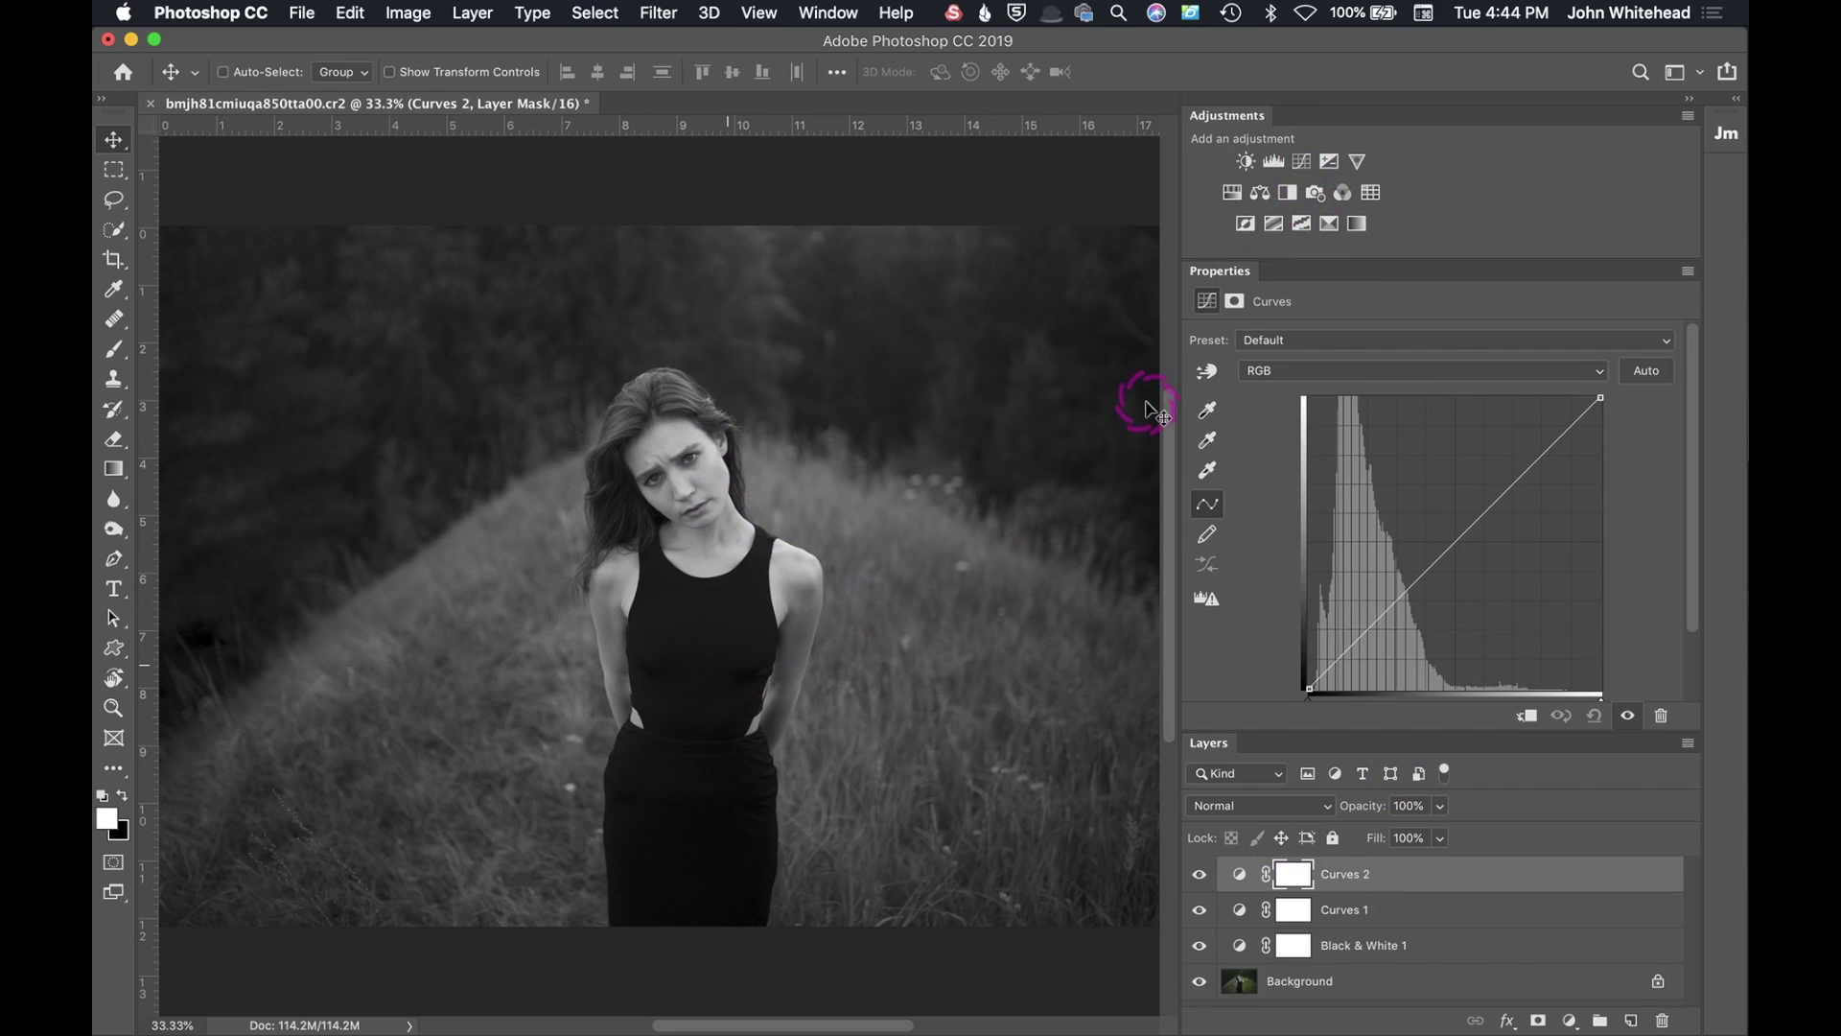
left_click(1207, 371)
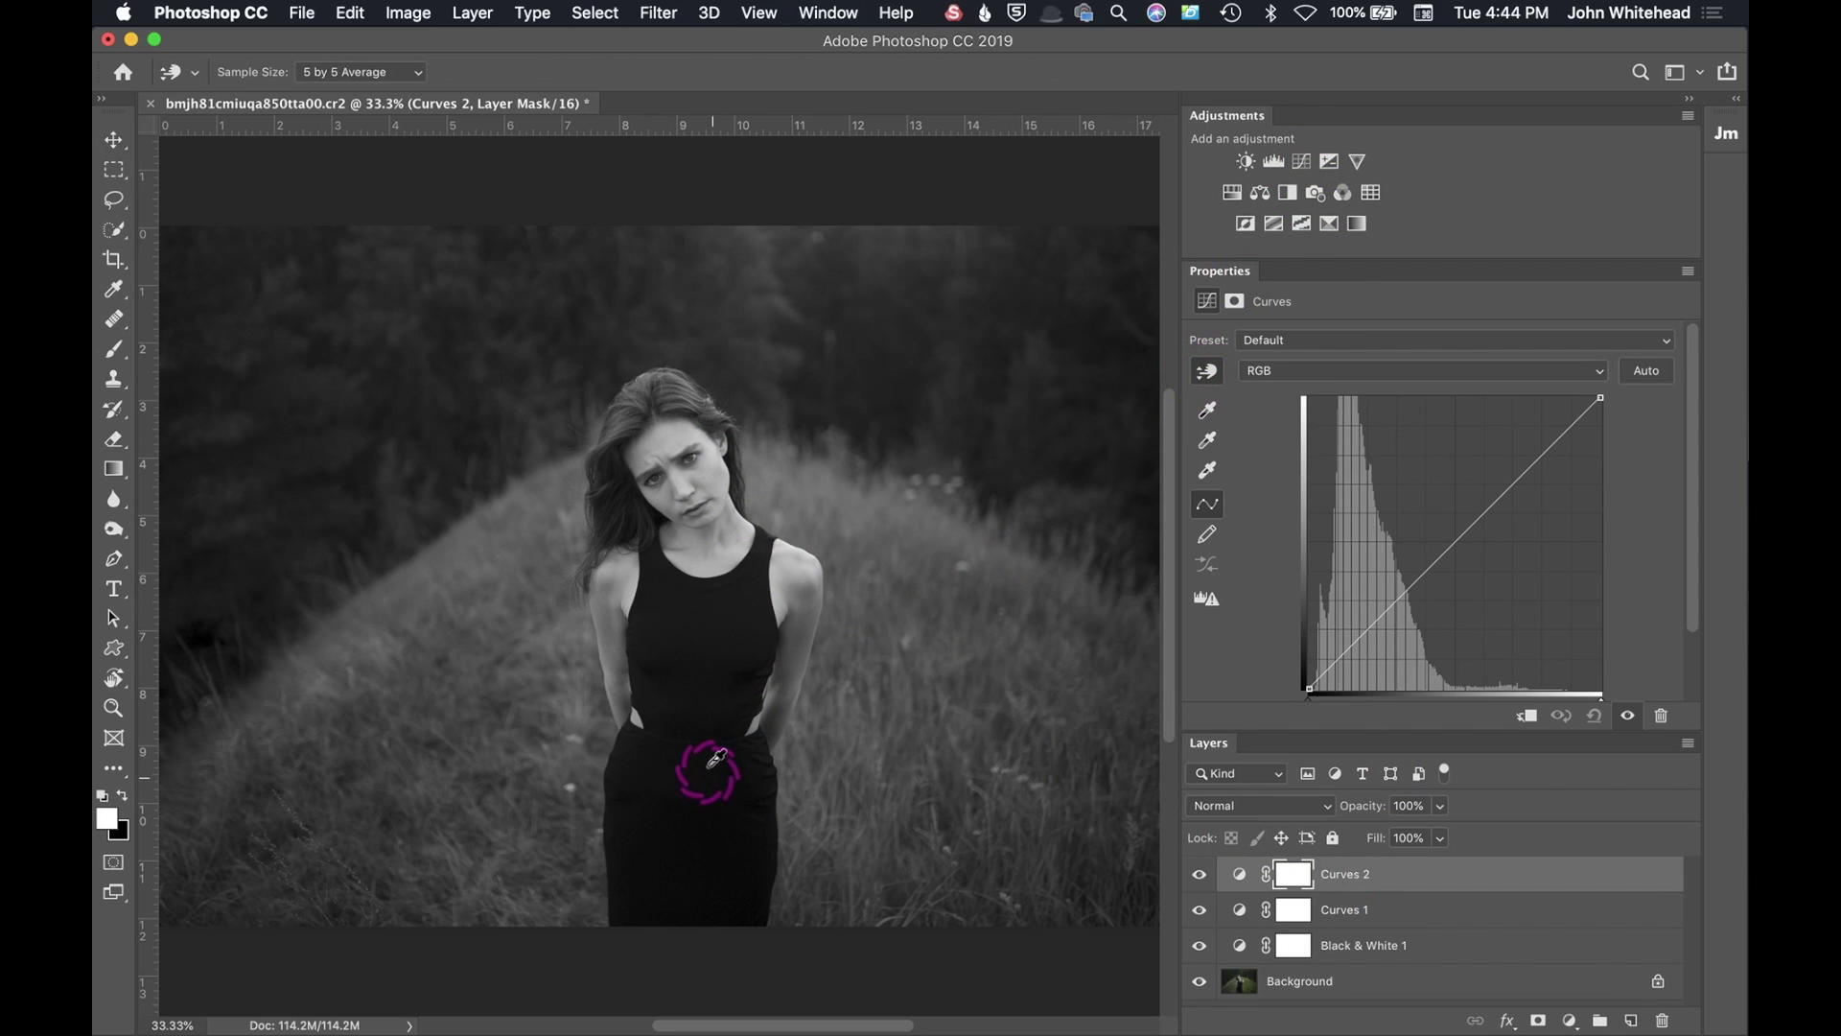
left_click_drag(717, 727, 710, 728)
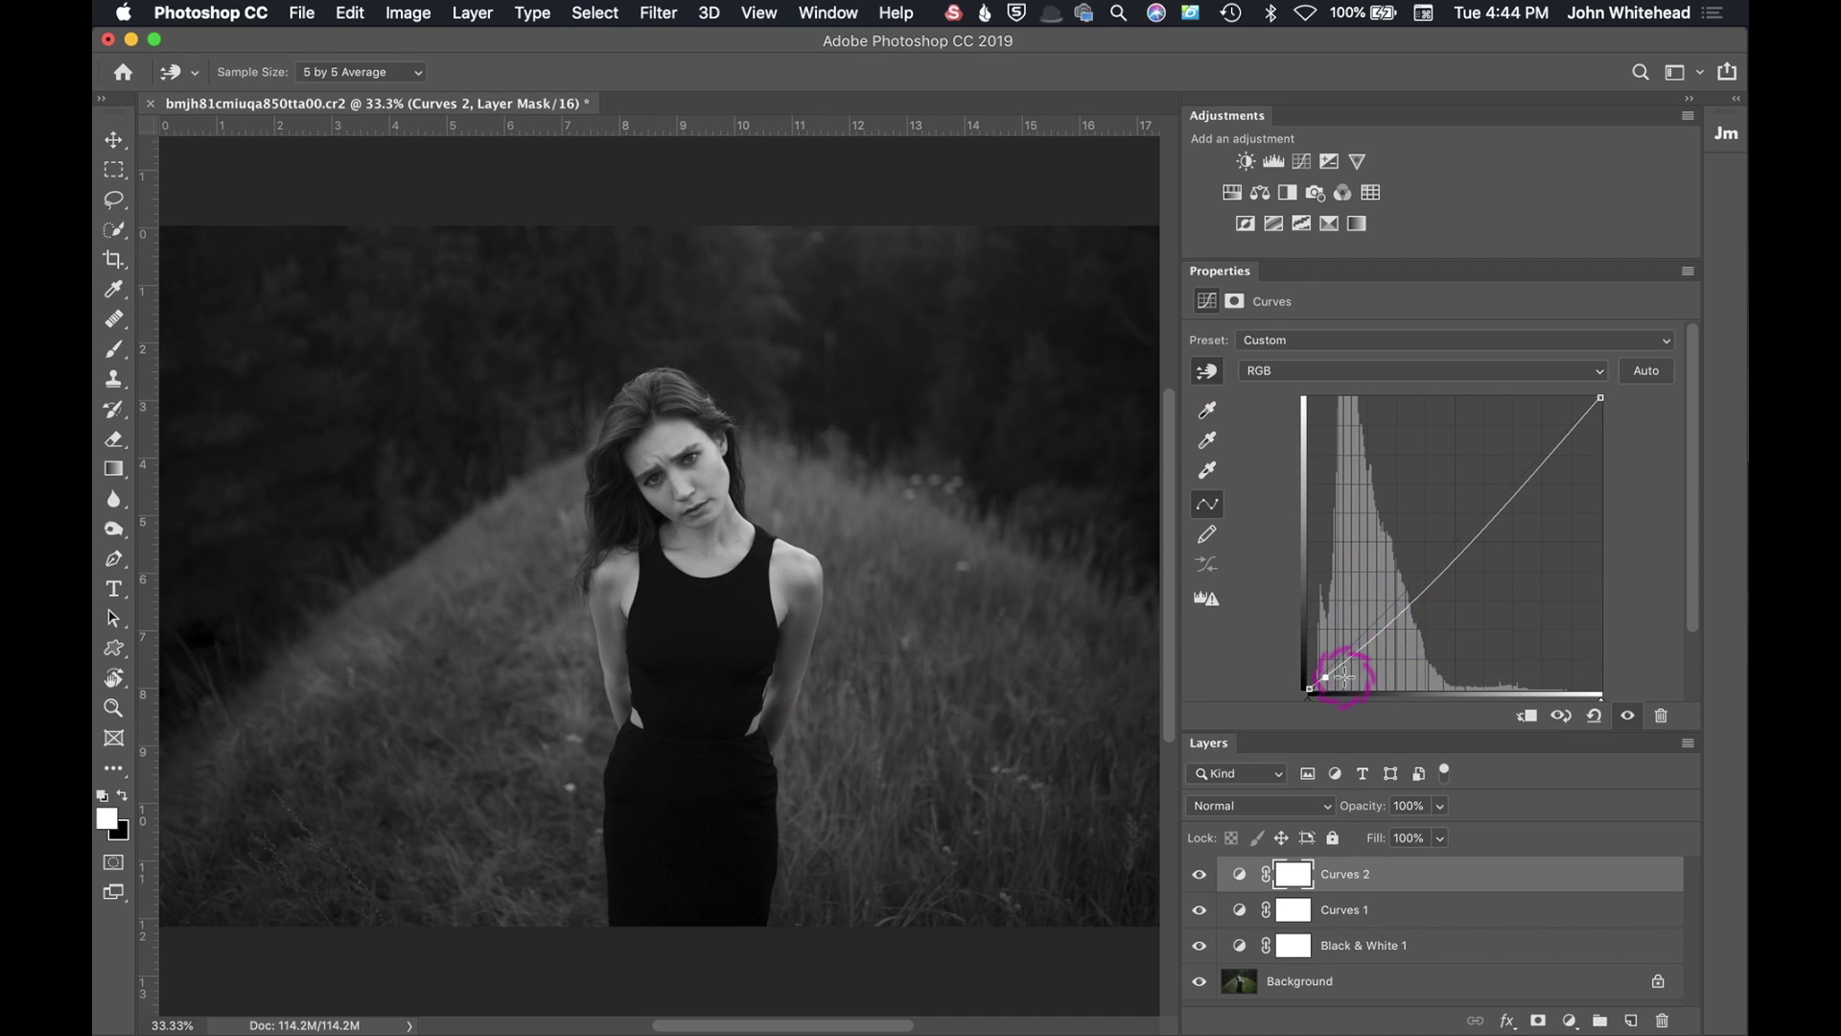
left_click(1431, 569)
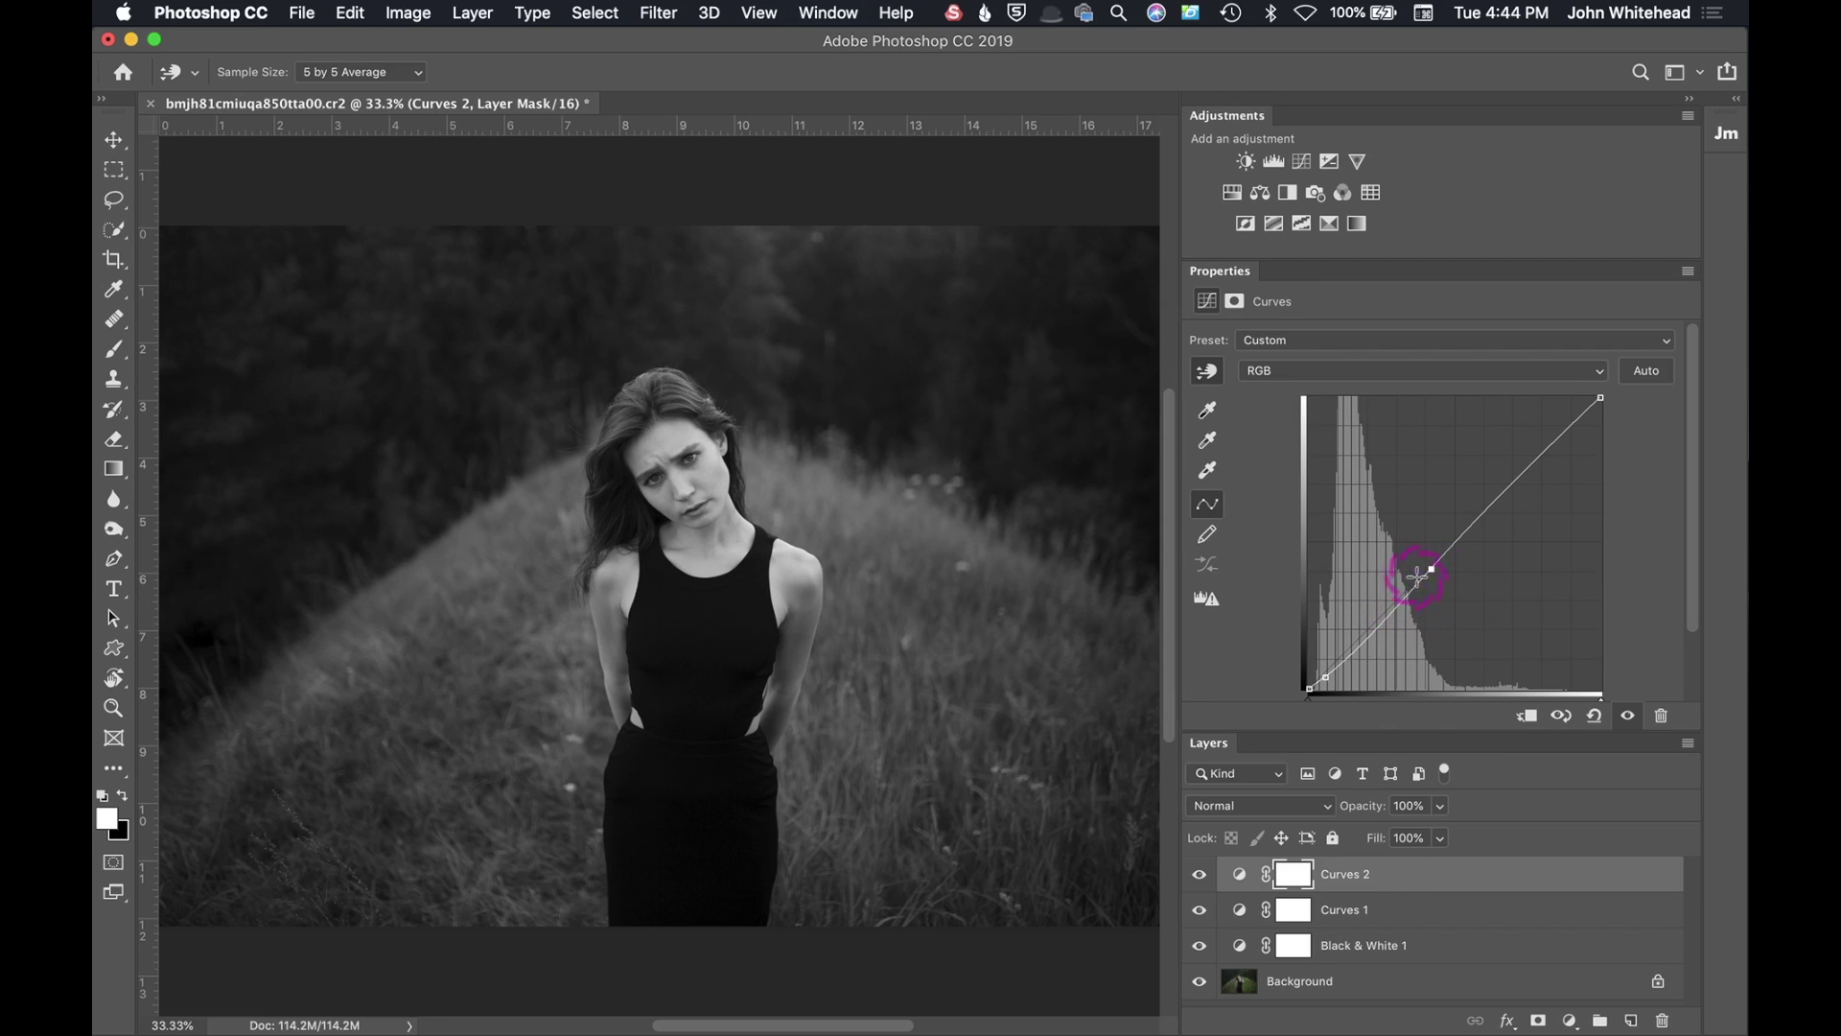
left_click(1209, 374)
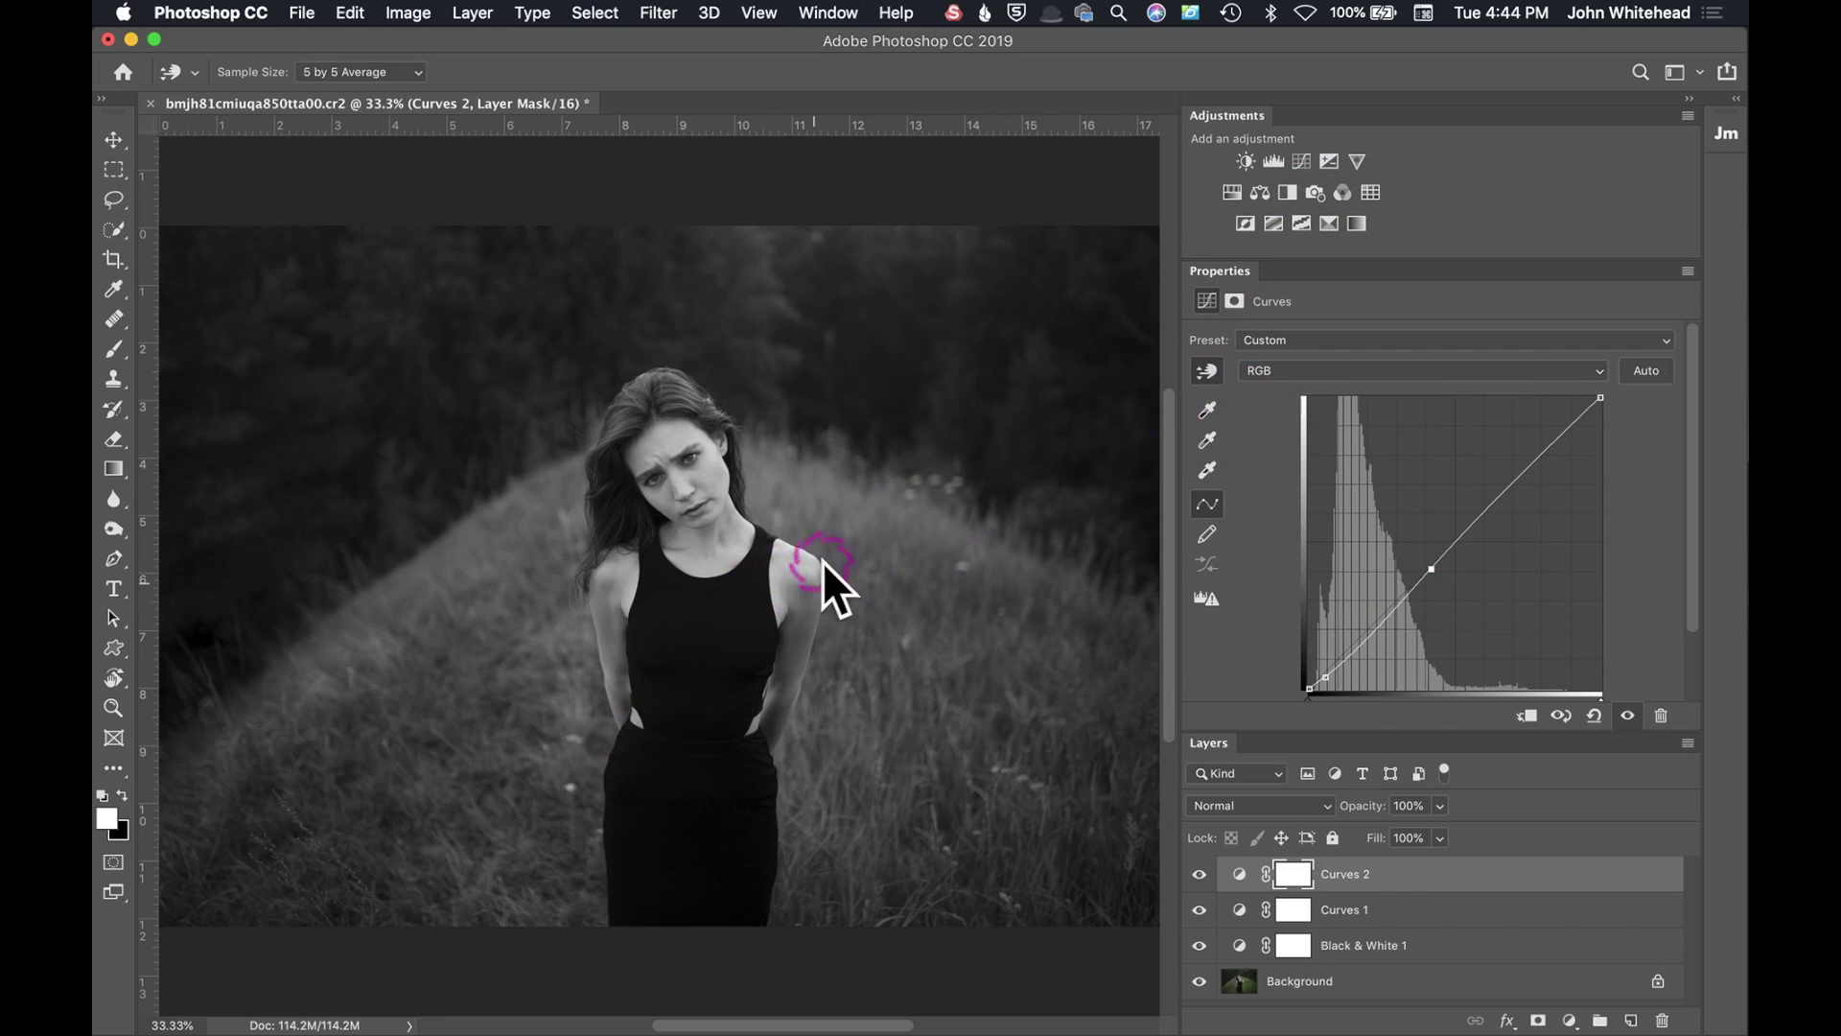
Delete both Curves adjustment layers along with their masks.
left_click(1595, 718)
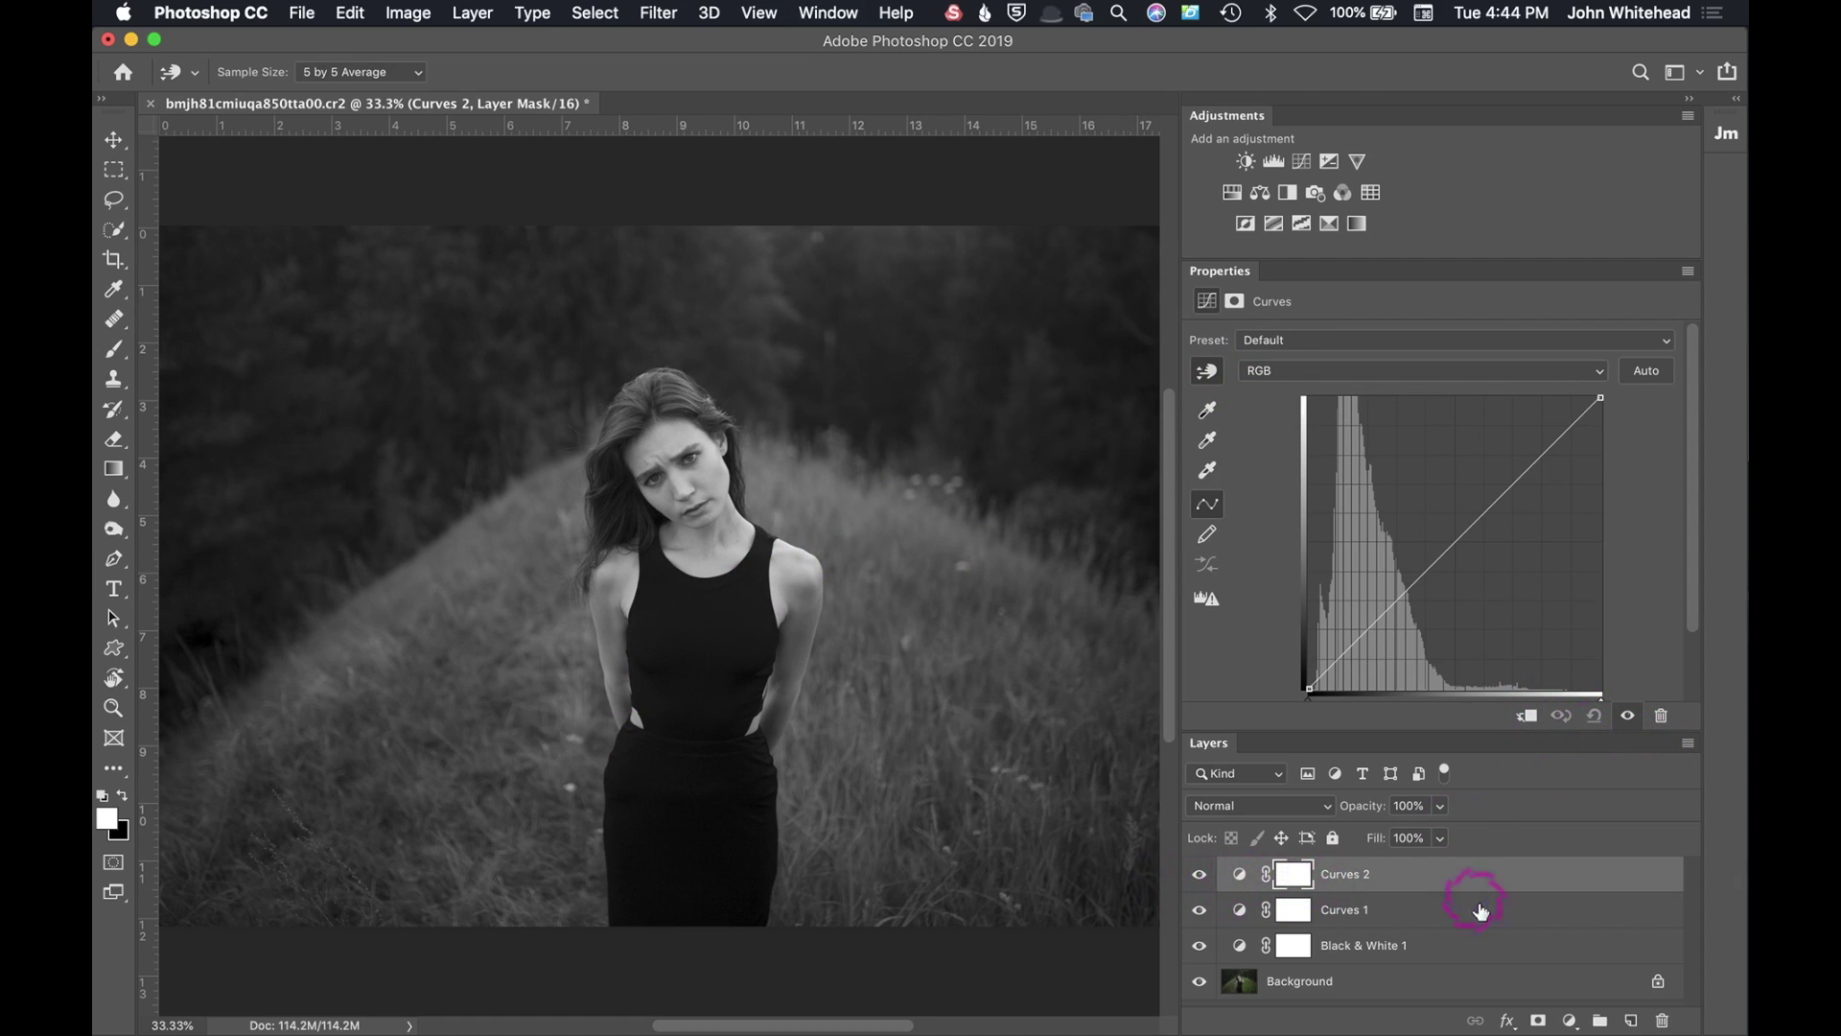
left_click_drag(1636, 1016, 1664, 1024)
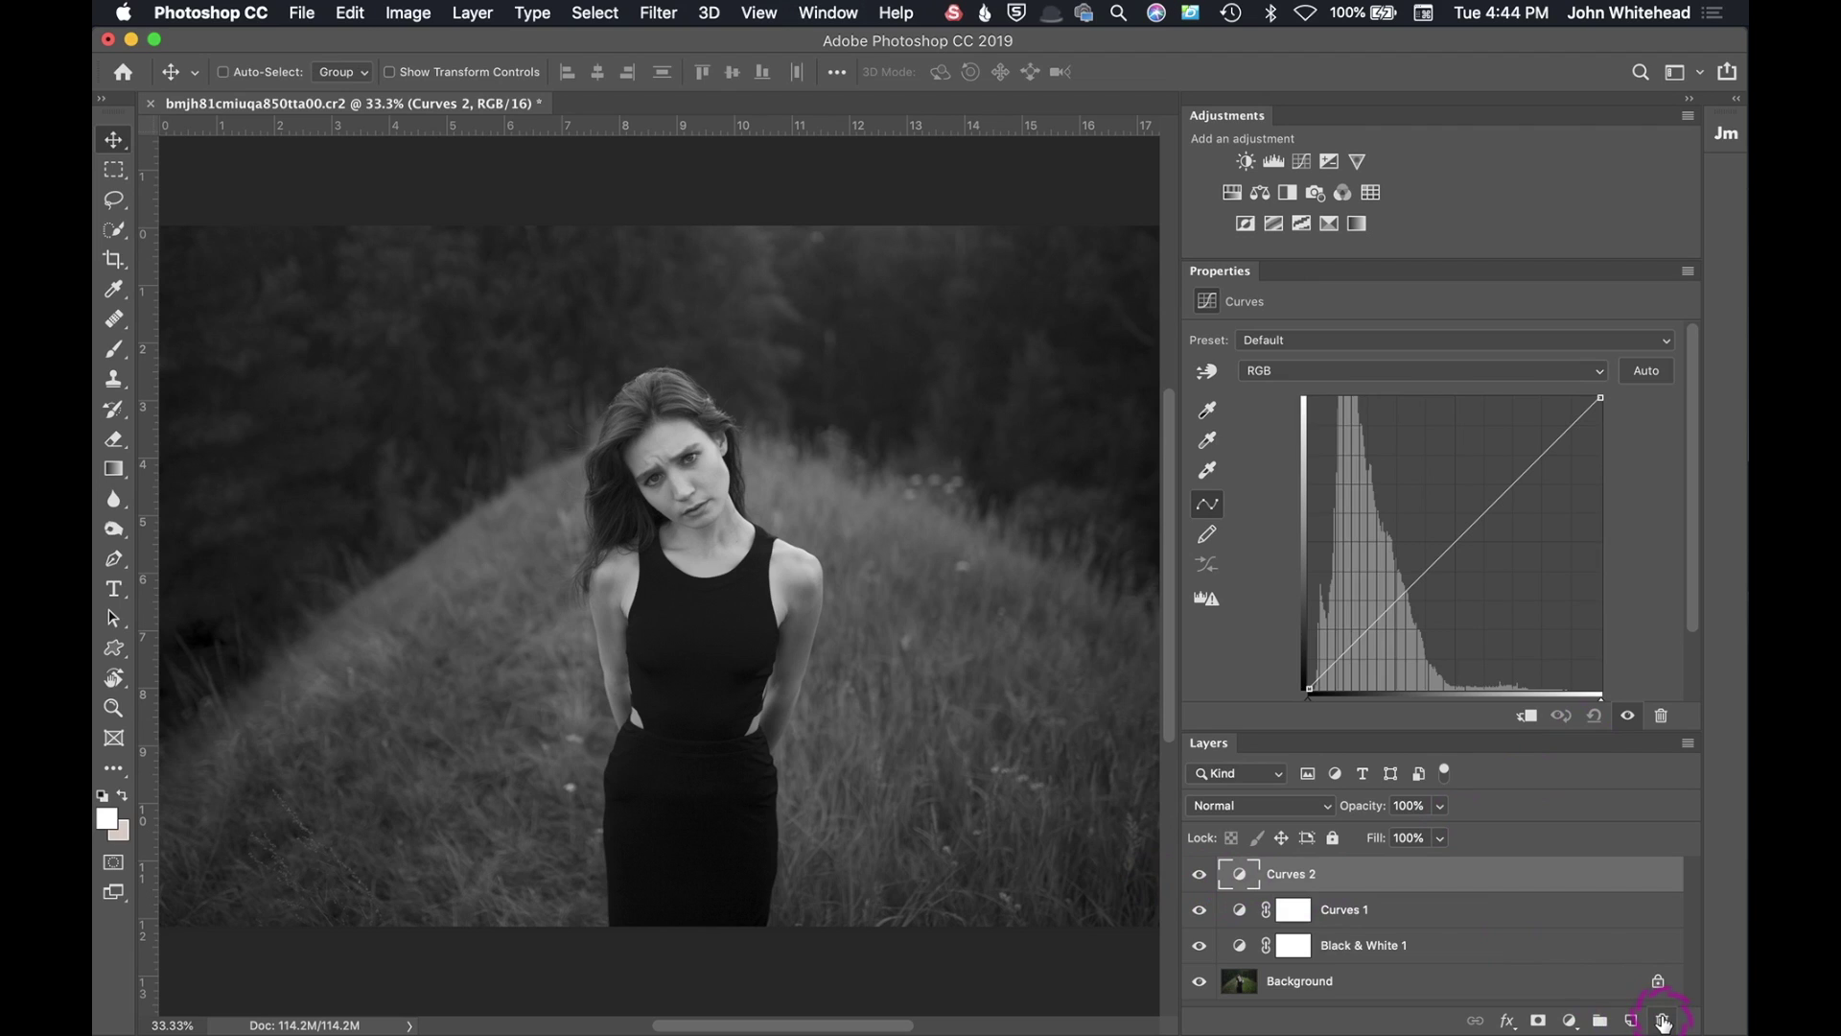
left_click(1664, 1023)
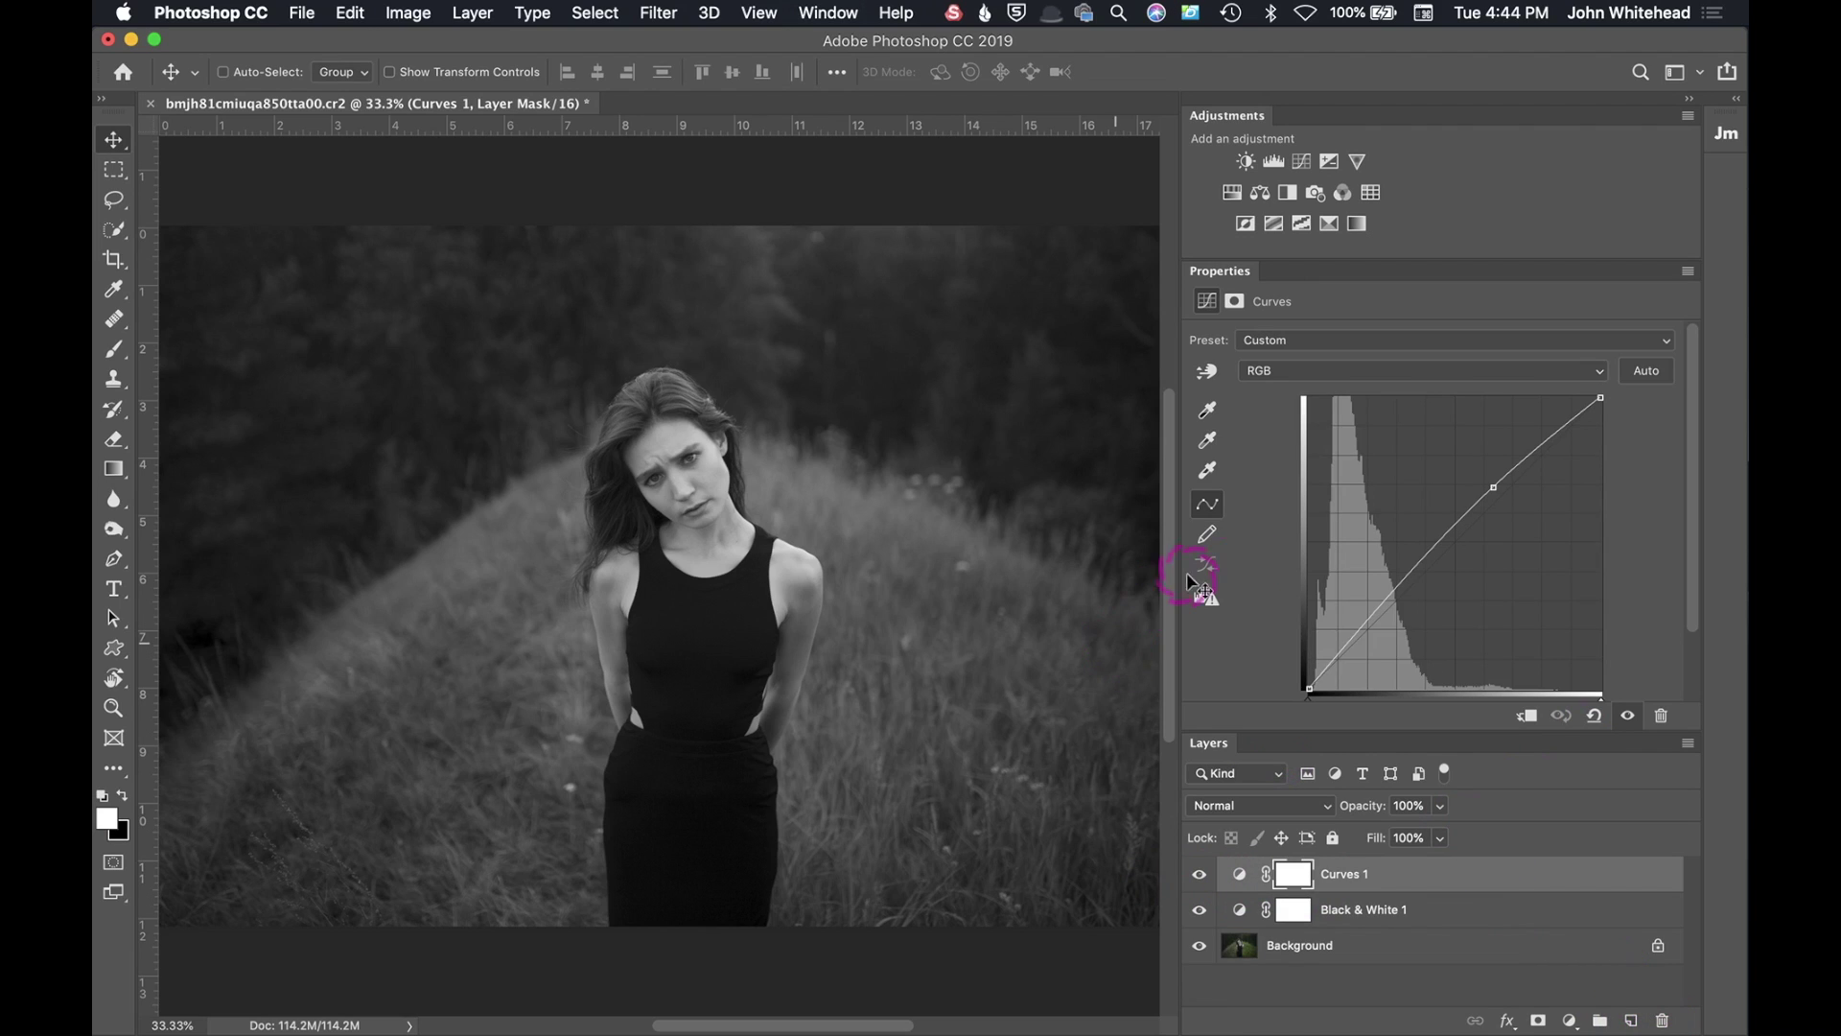
left_click(1662, 1021)
left_click(1662, 1019)
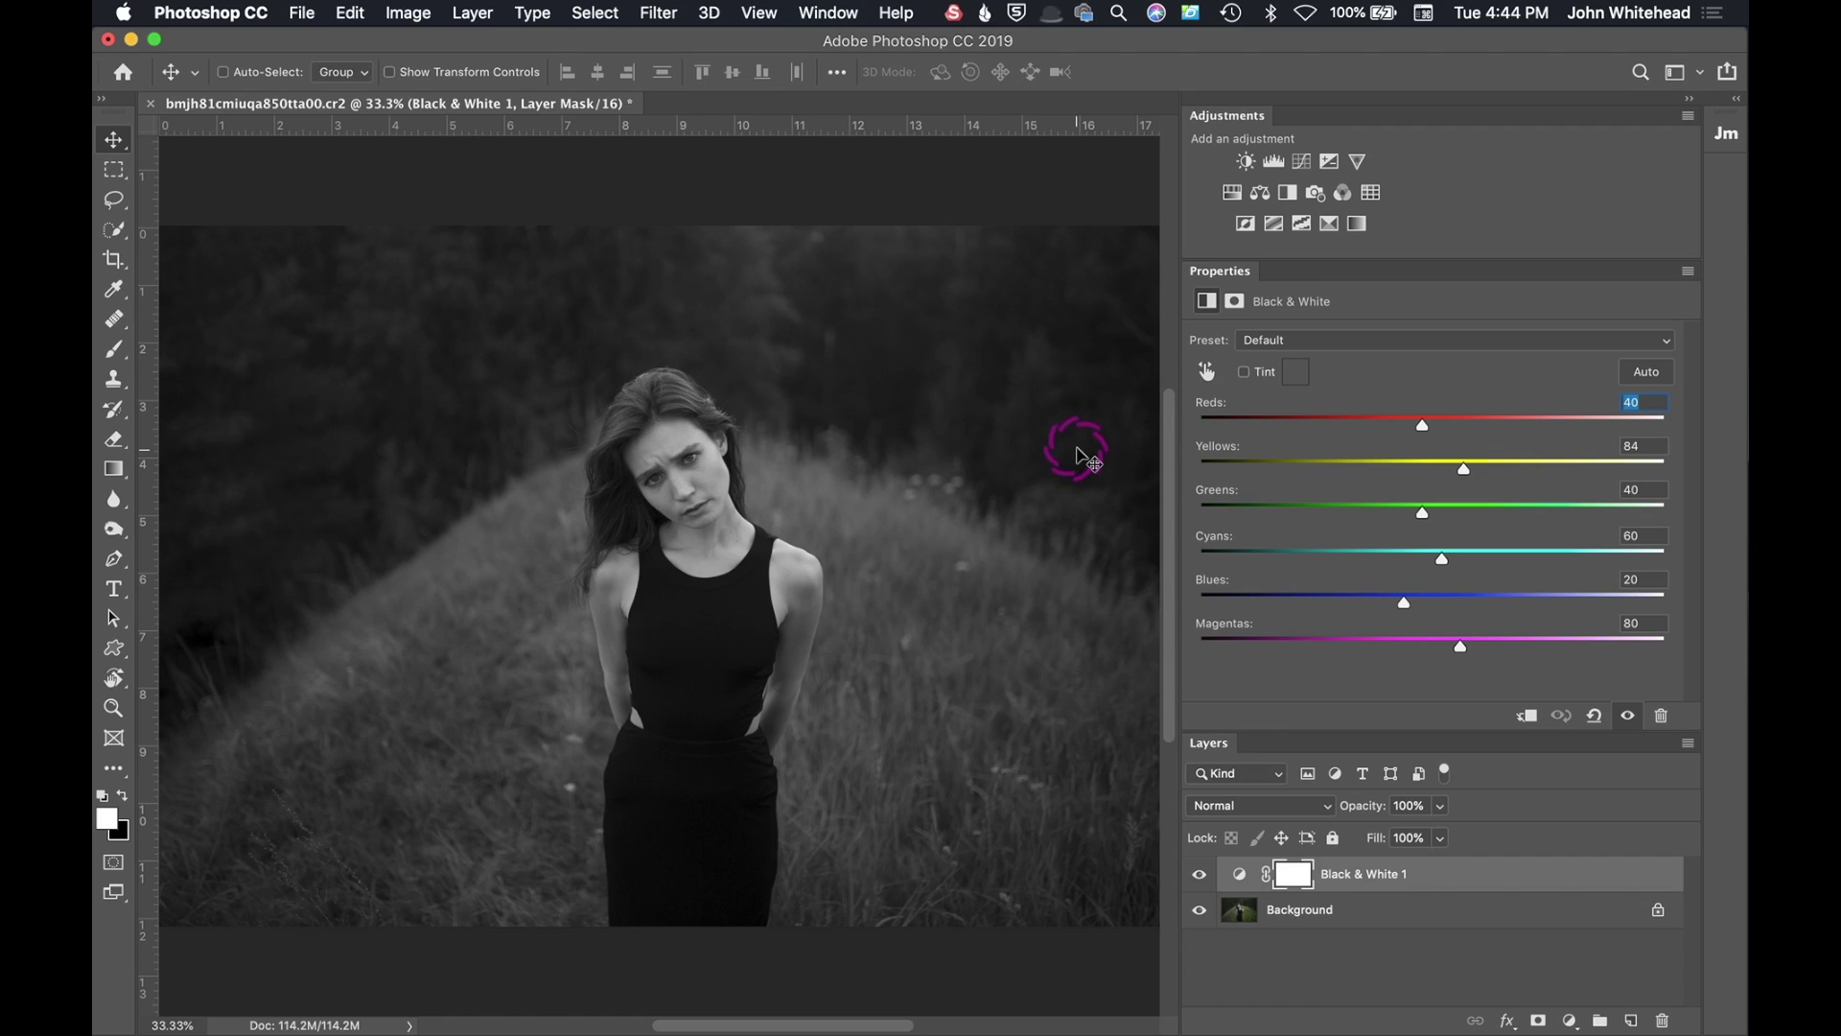
Add a Levels adjustment layer with midtones 1.19, white input 213, and output levels 13 and 232.
left_click(1274, 162)
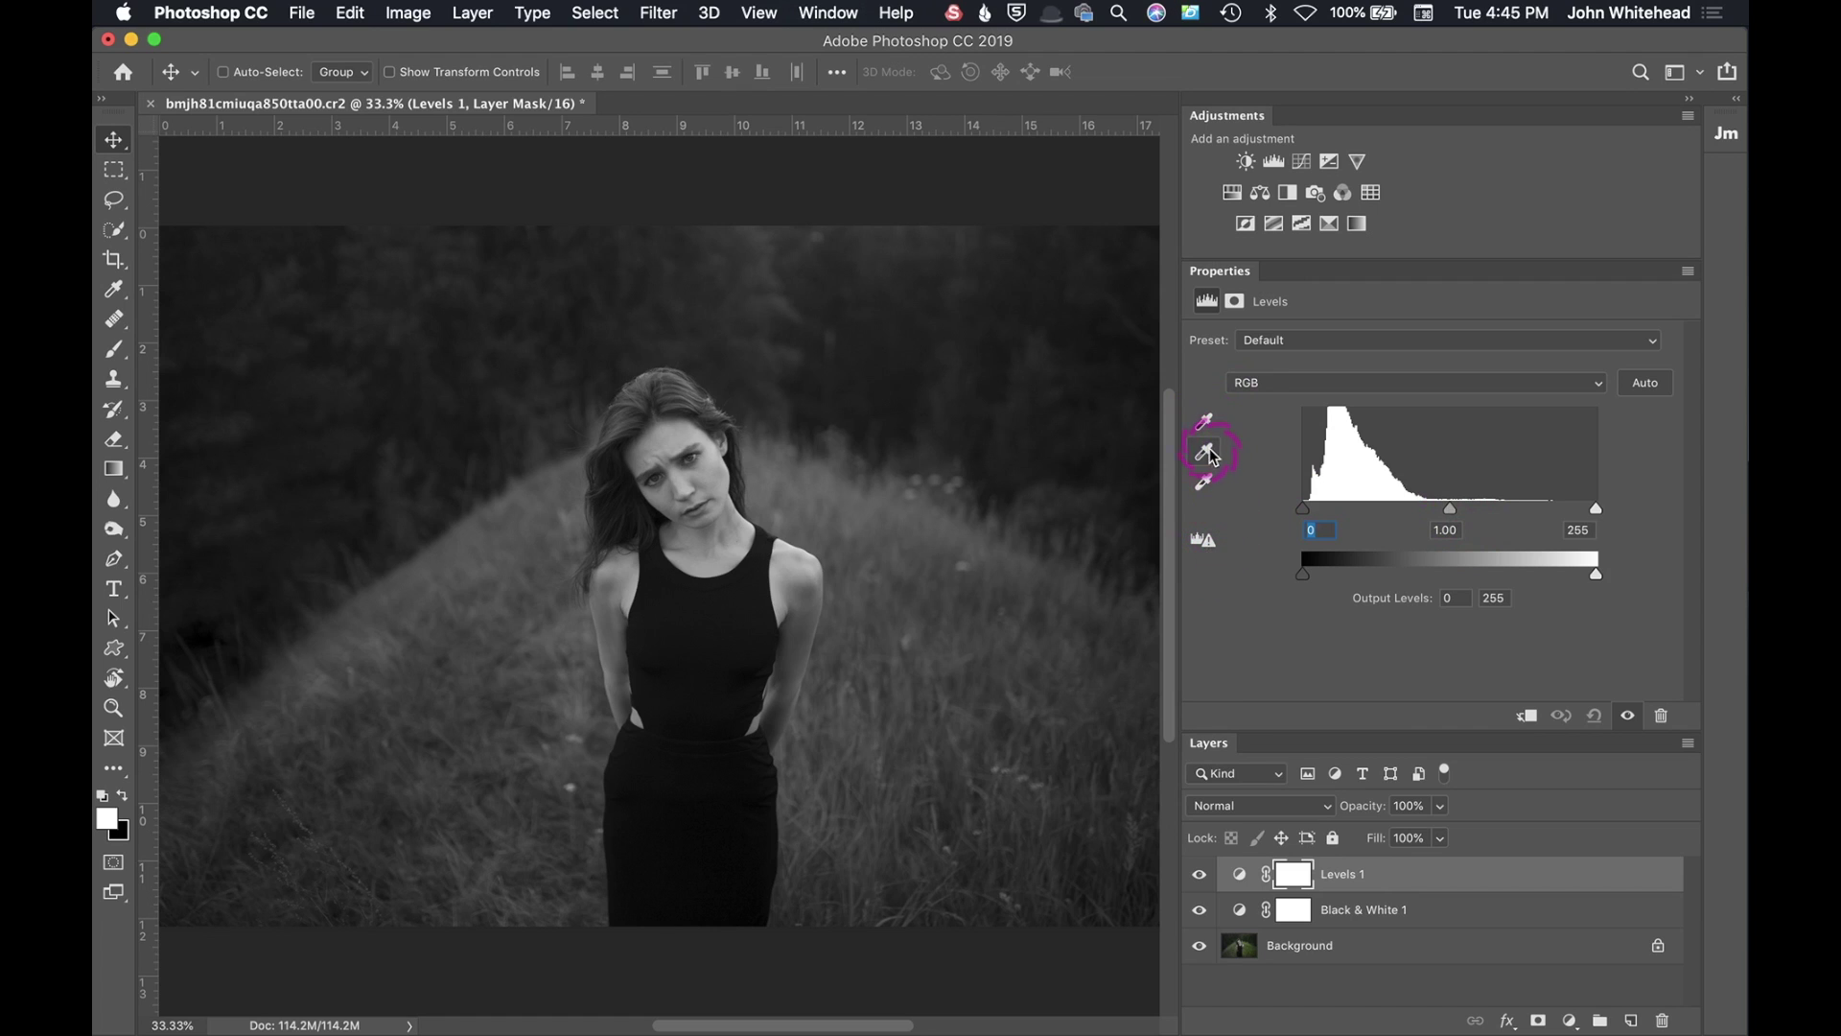
left_click_drag(1418, 518, 1430, 513)
left_click_drag(1595, 509, 1548, 509)
left_click_drag(1596, 573, 1570, 575)
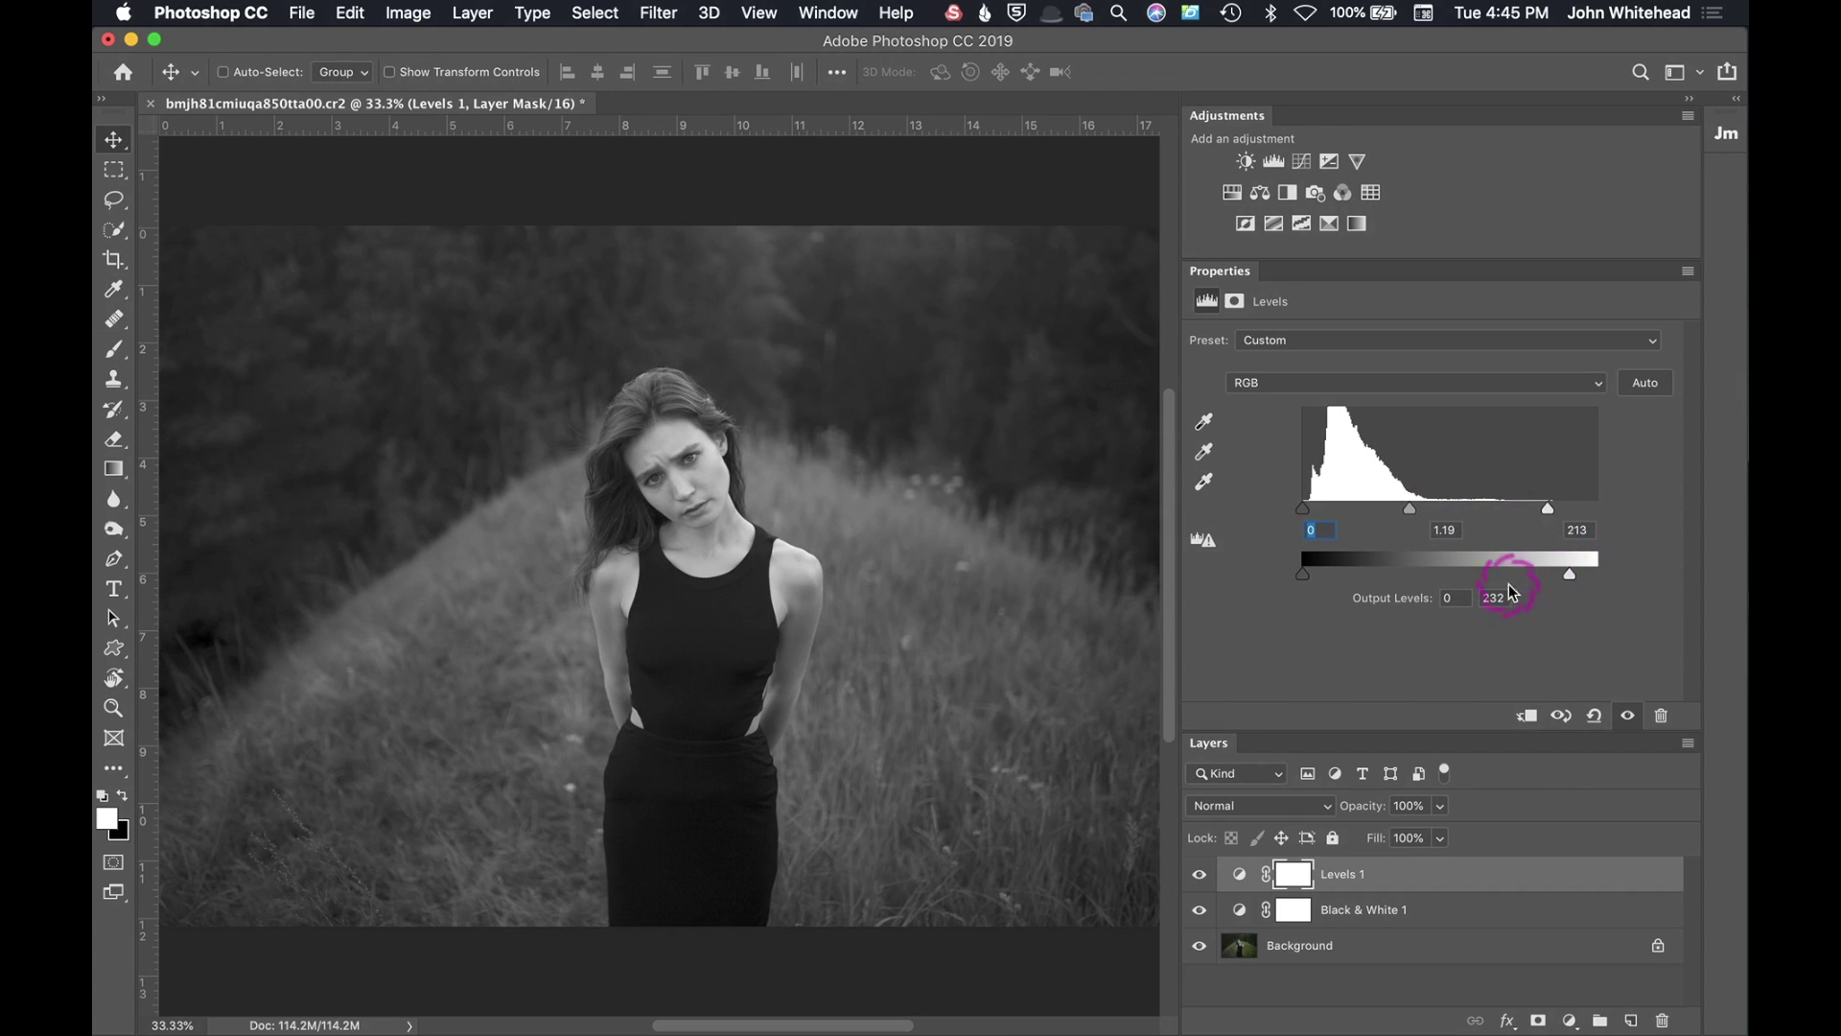
left_click_drag(1320, 581, 1333, 573)
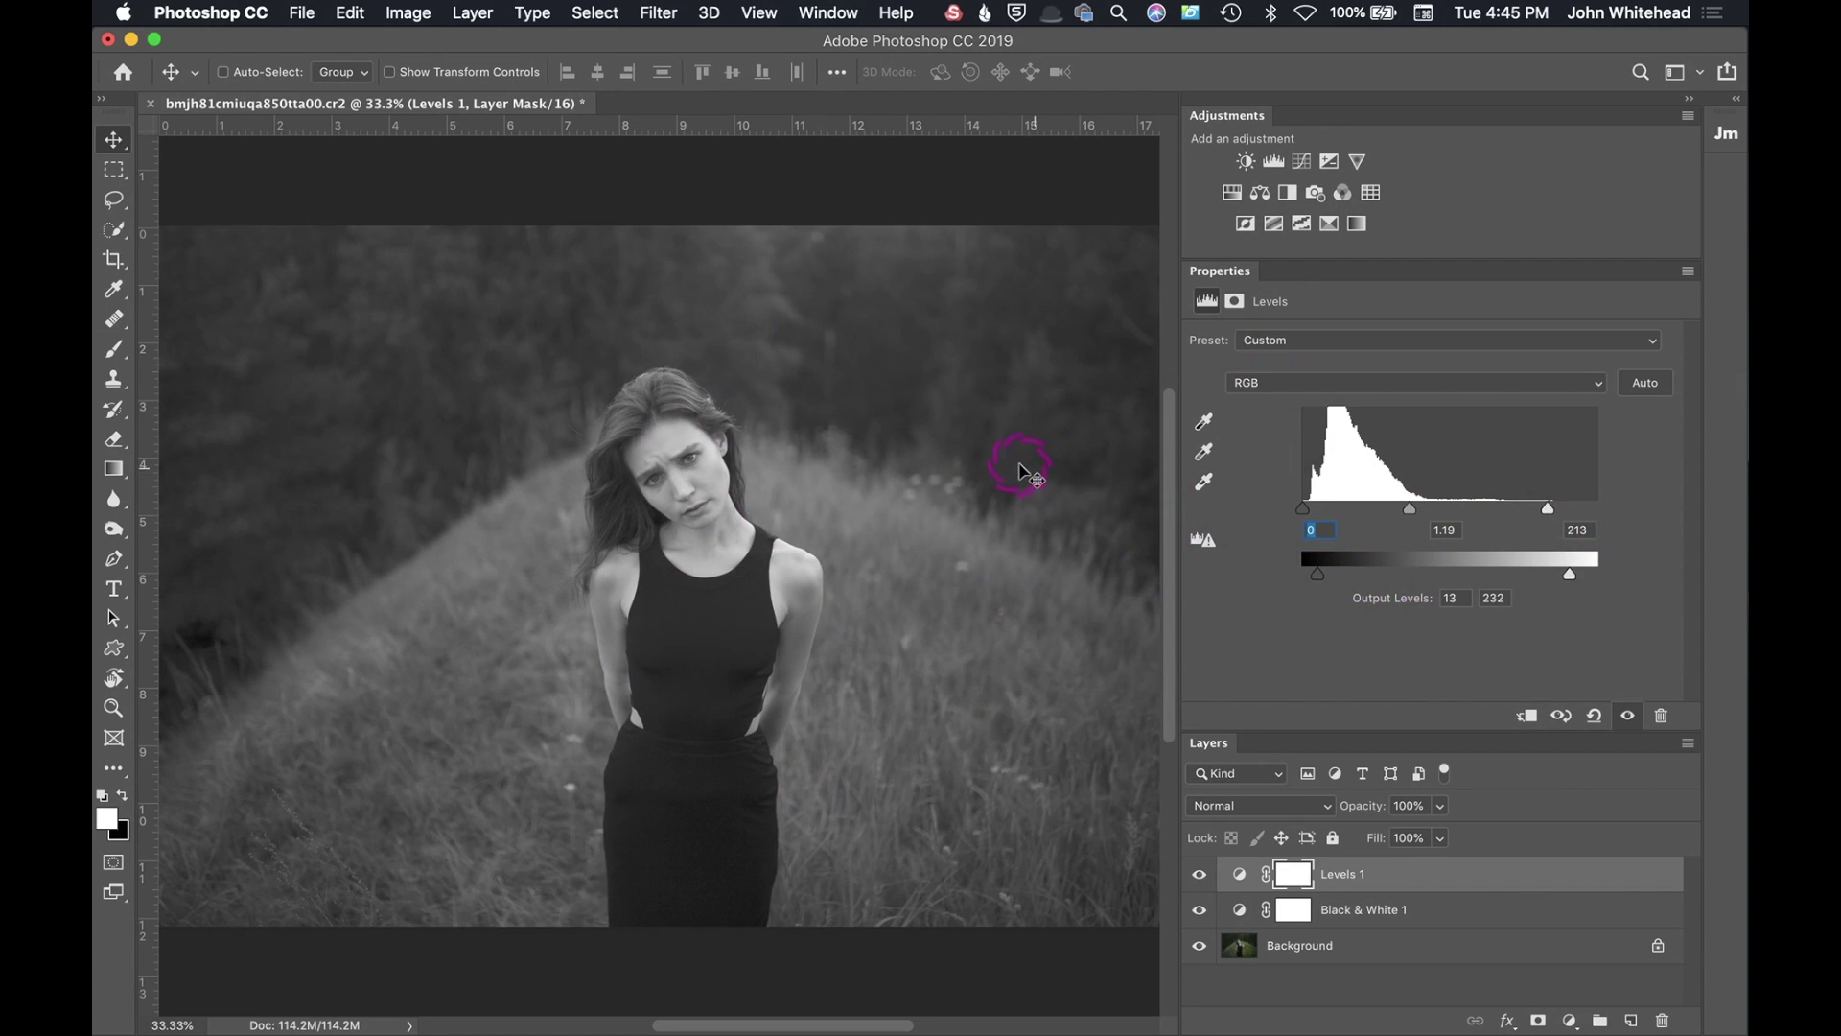
Add a Curves adjustment layer above the Levels layer.
left_click(1302, 161)
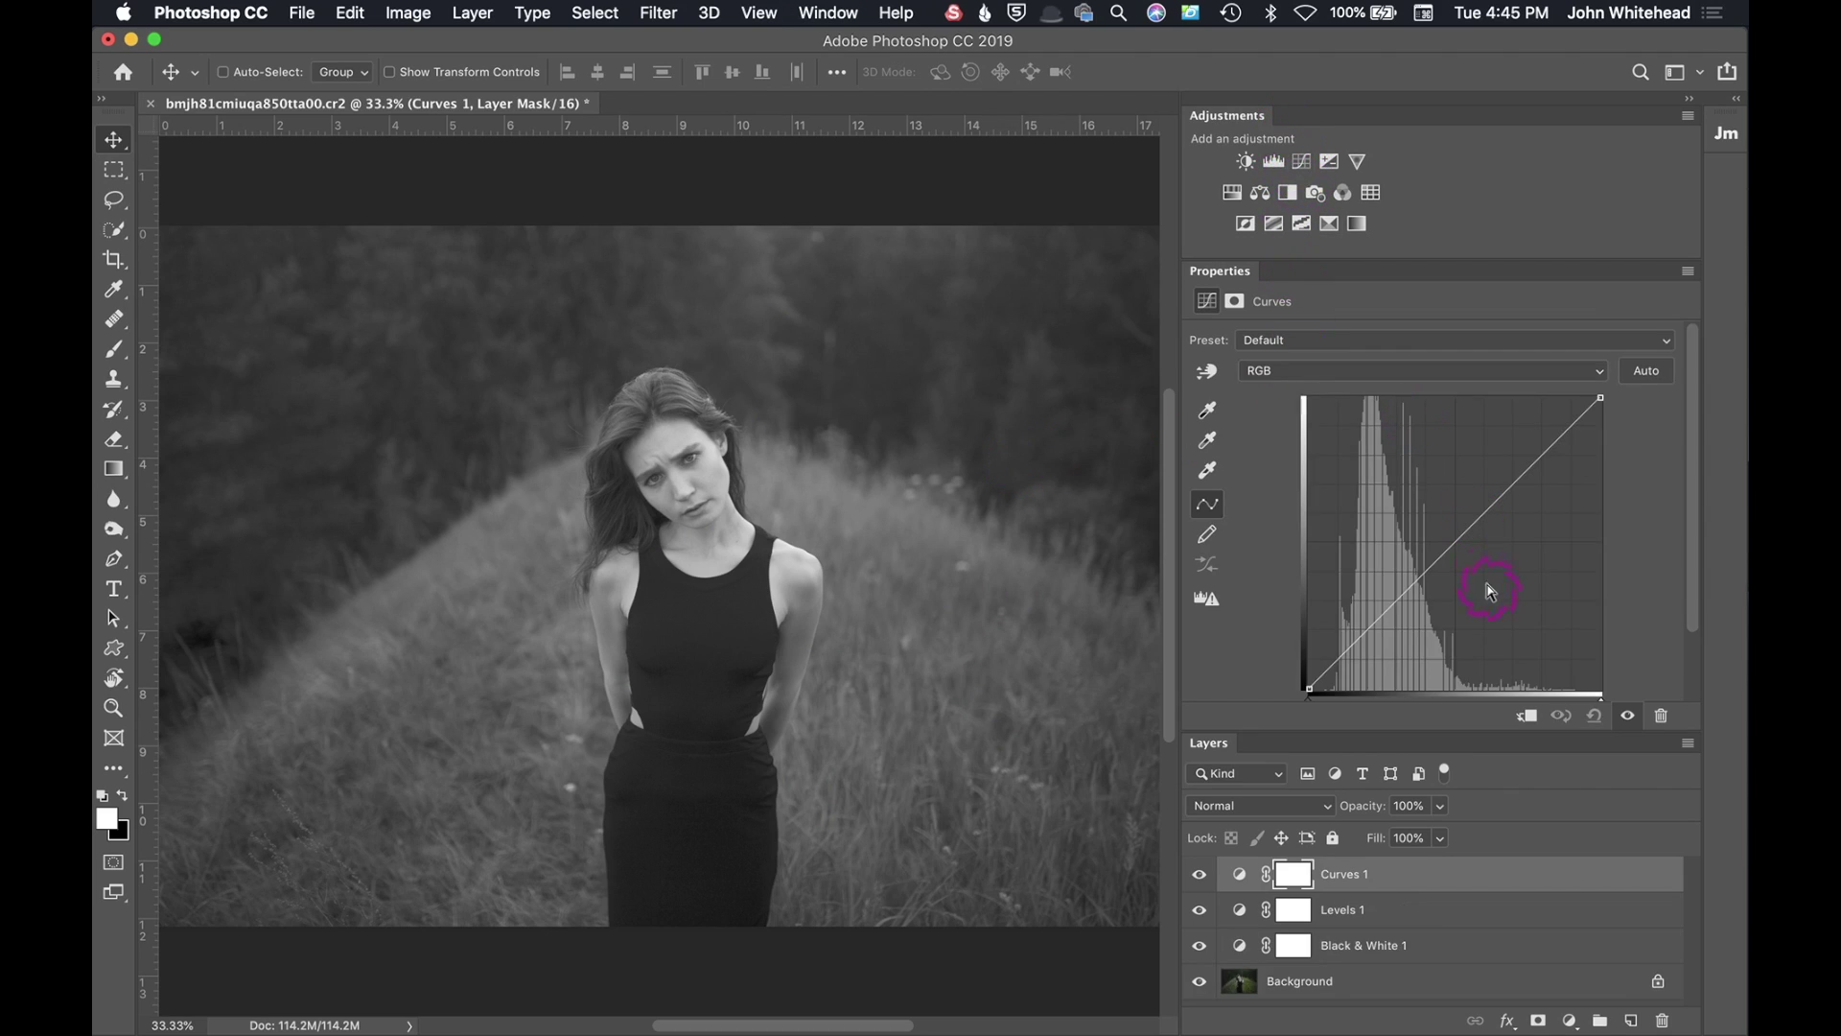